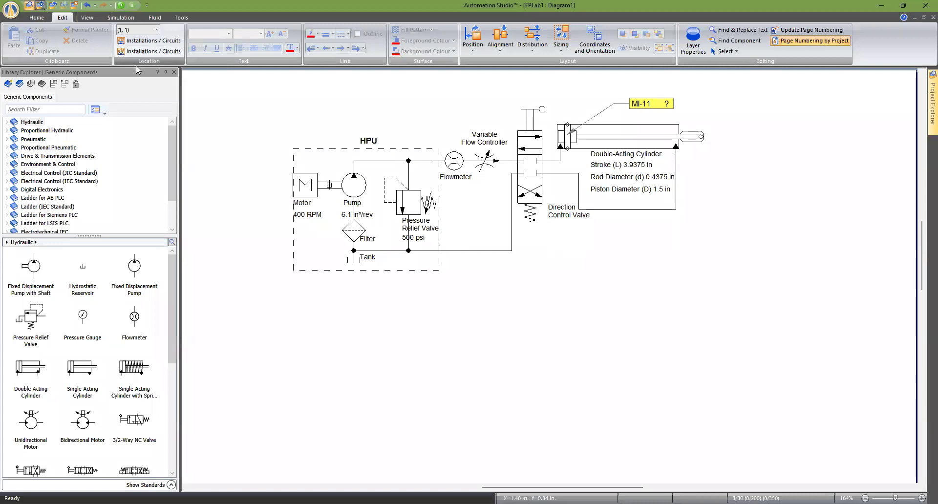
left_click(36, 18)
left_click(67, 19)
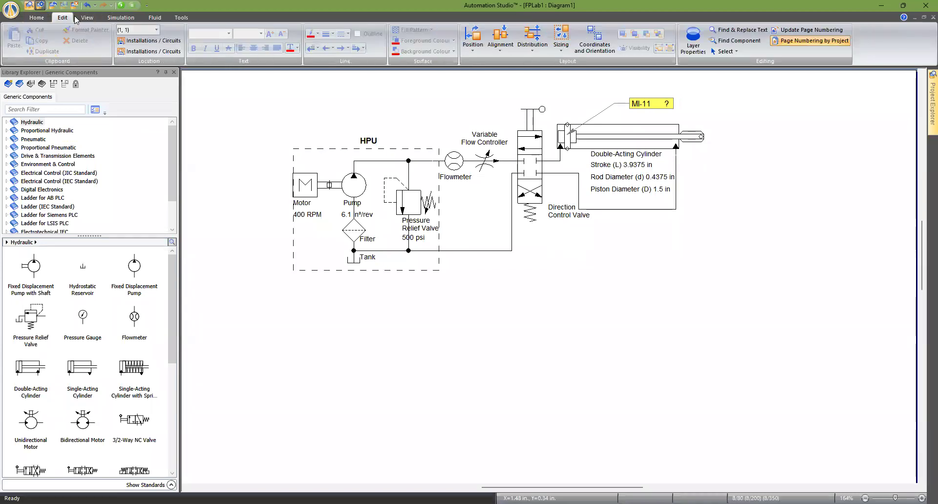
left_click(89, 19)
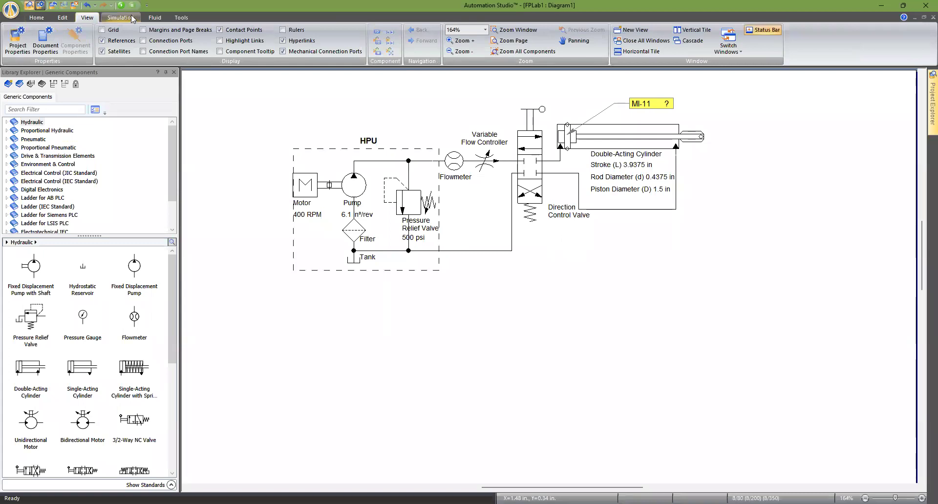
left_click(132, 20)
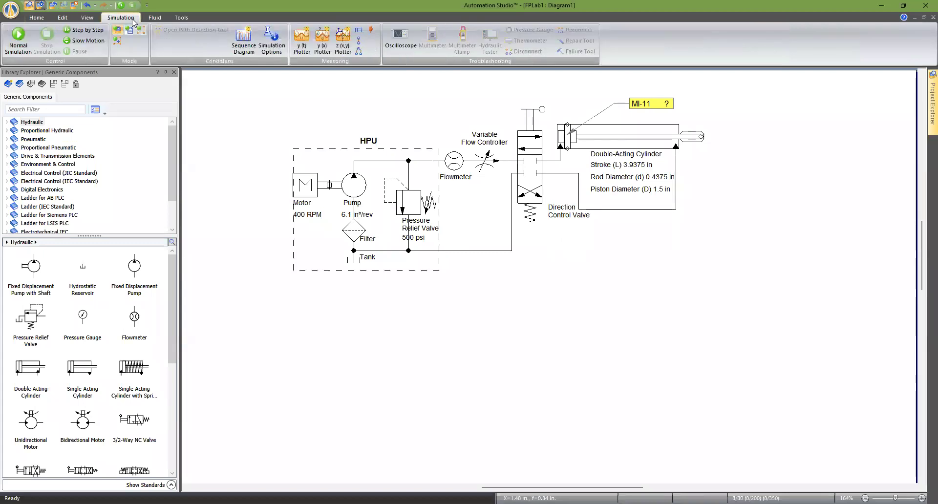
left_click(182, 19)
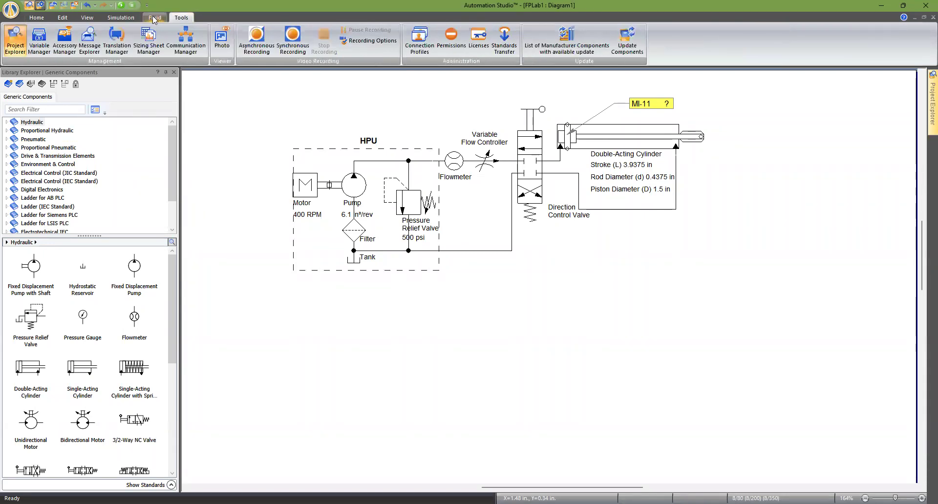
left_click(154, 18)
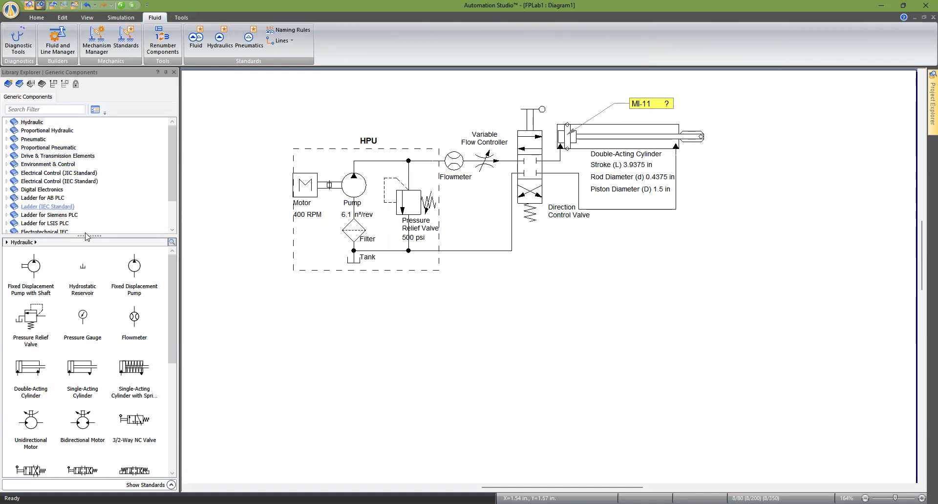
Review the full list of component libraries and select the Hydraulic library.
left_click_drag(90, 236, 90, 329)
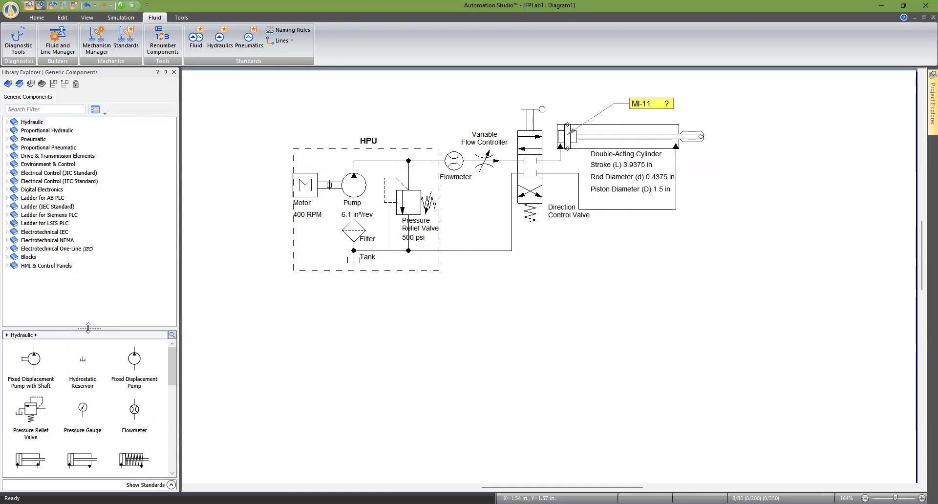
left_click_drag(87, 308, 88, 227)
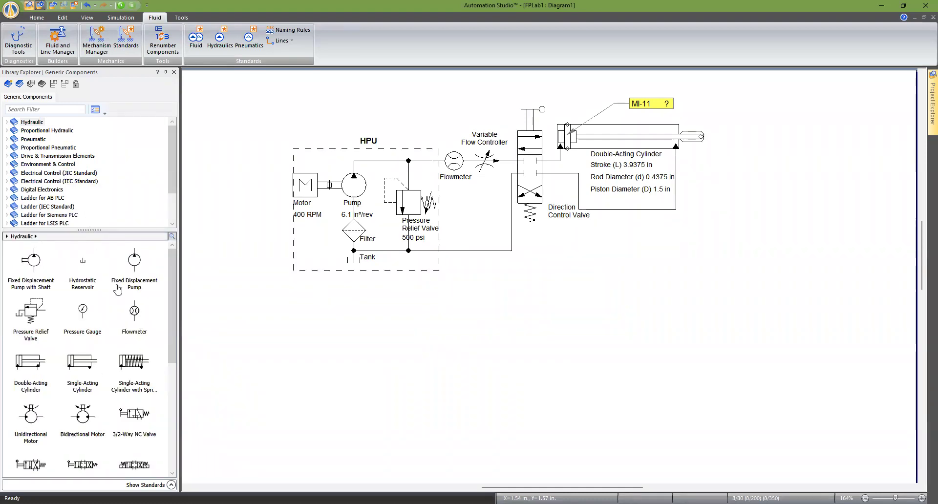
left_click(31, 123)
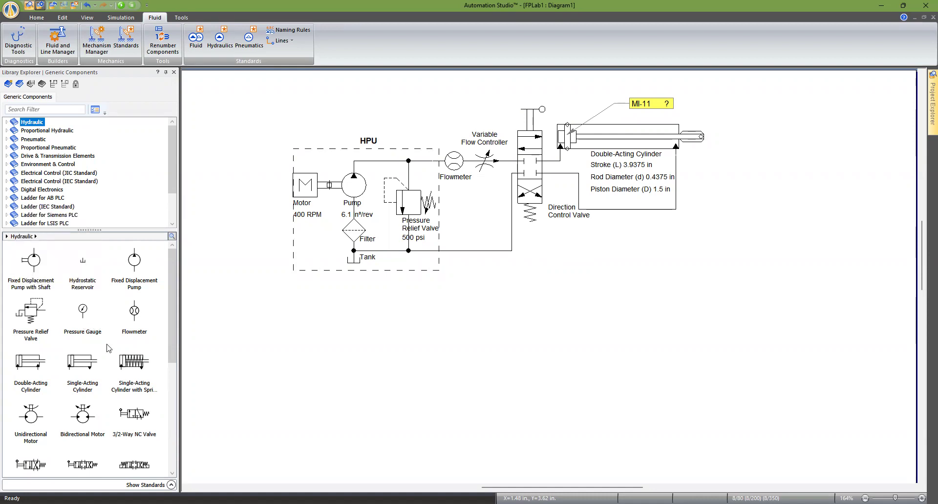
Place a Fixed Displacement Pump with Shaft in the empty area below the circuit, and delete it.
left_click_drag(35, 279, 356, 356)
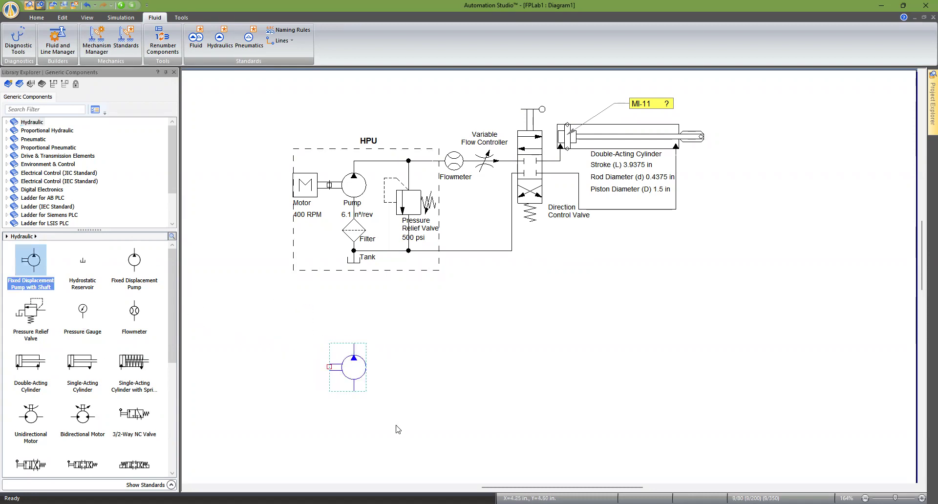
left_click(381, 405)
left_click(355, 375)
key("Delete")
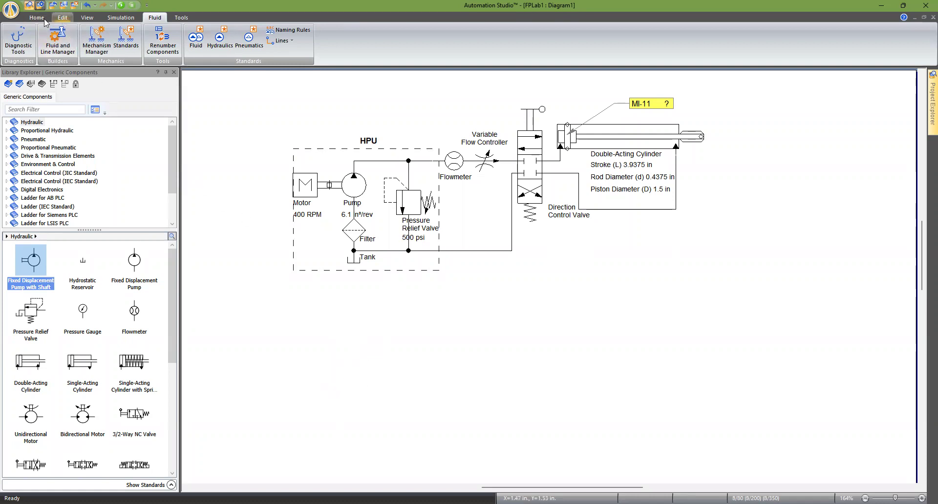
Display the connection ports on the diagram and hide them again.
left_click(43, 18)
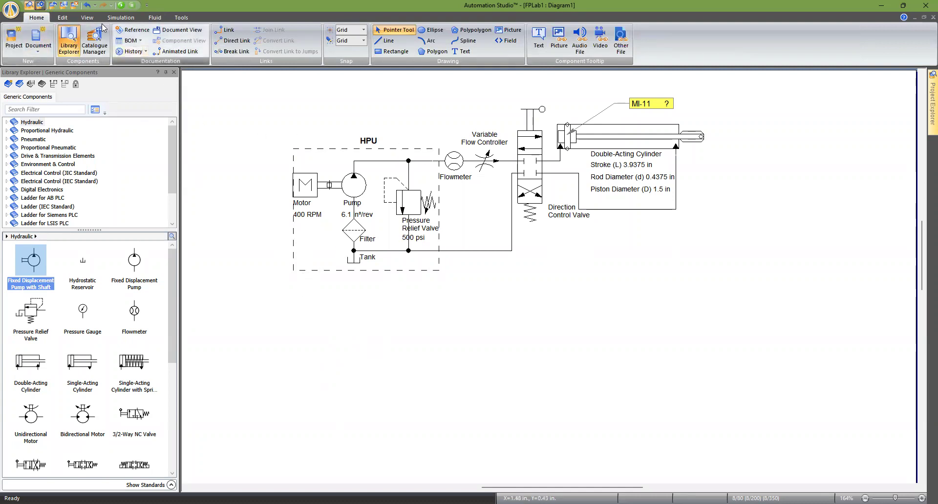
left_click(88, 18)
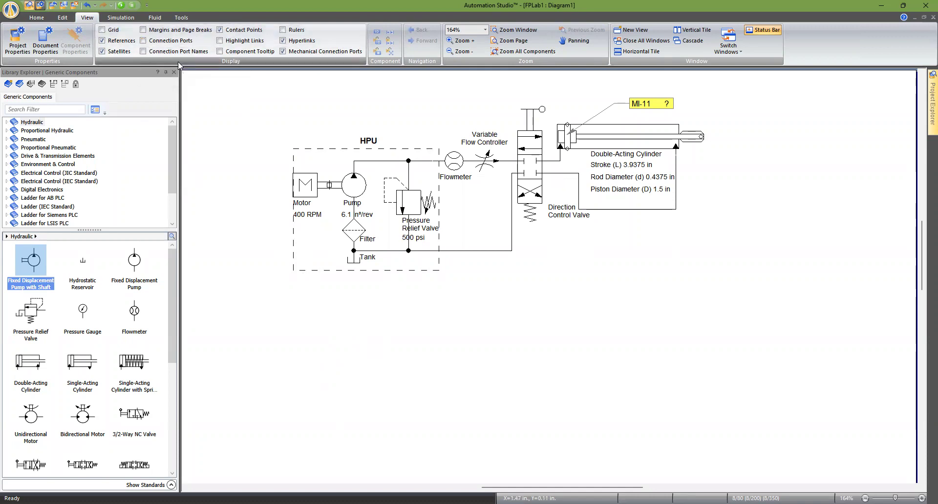
left_click(143, 41)
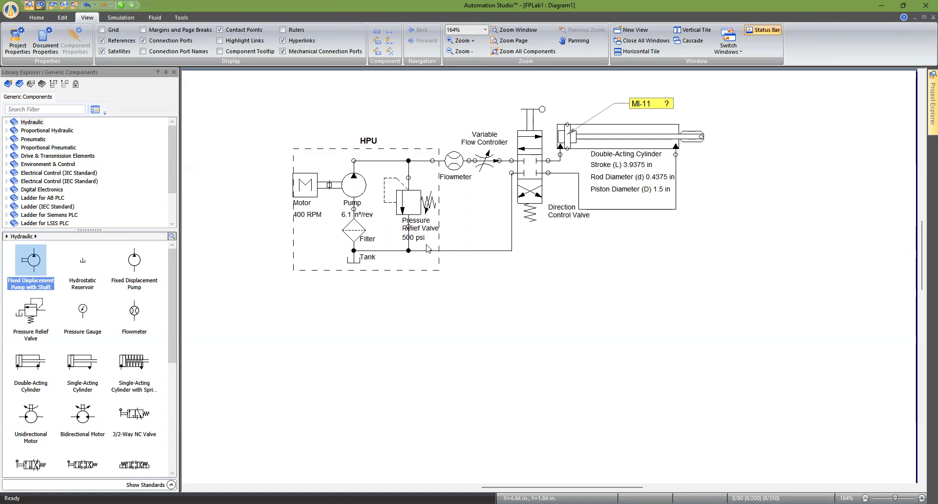
left_click(143, 40)
Place a Hydrostatic Reservoir in the empty area below the HPU.
left_click(83, 267)
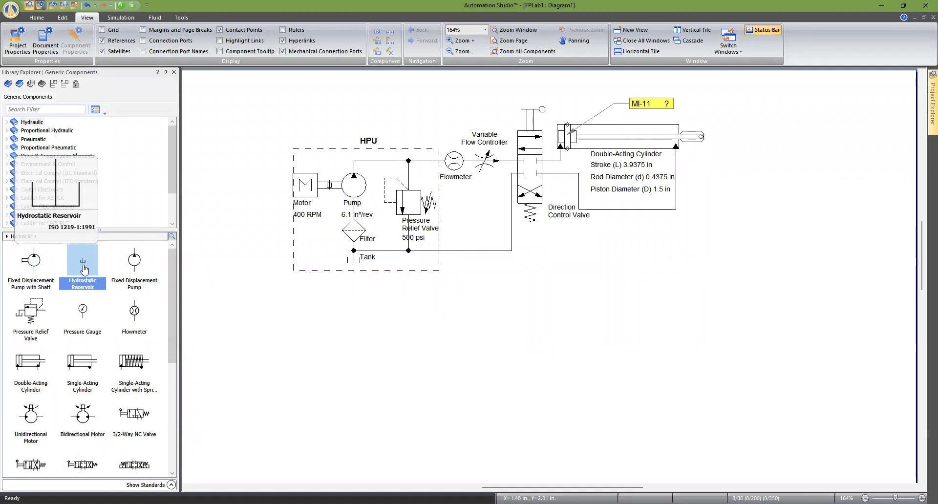
mouse_move(135, 268)
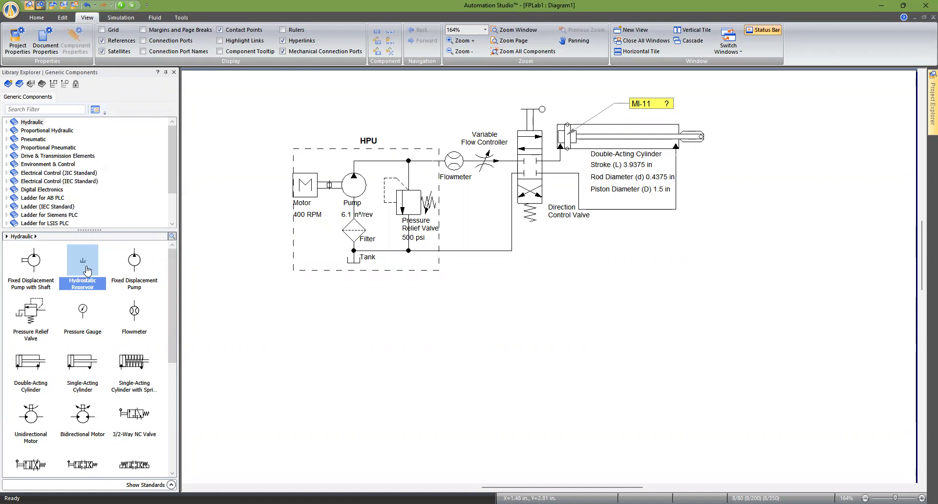
mouse_move(84, 270)
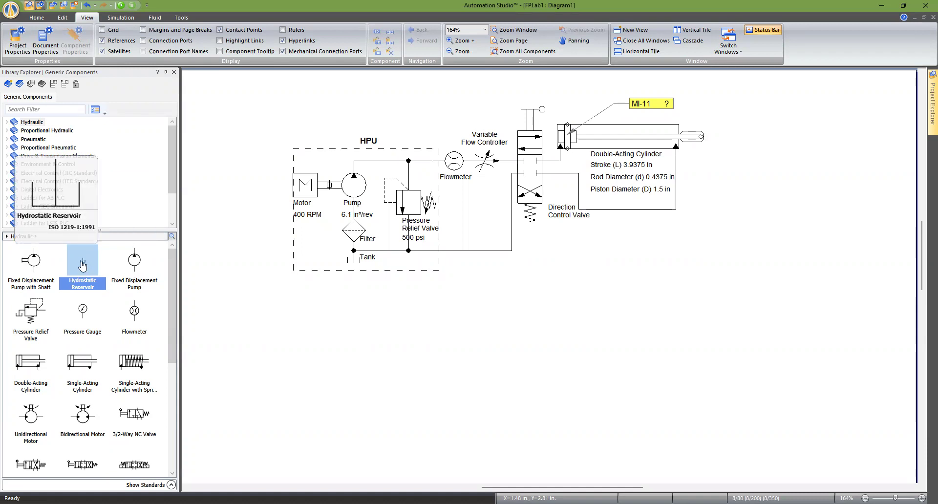
left_click_drag(83, 267, 366, 420)
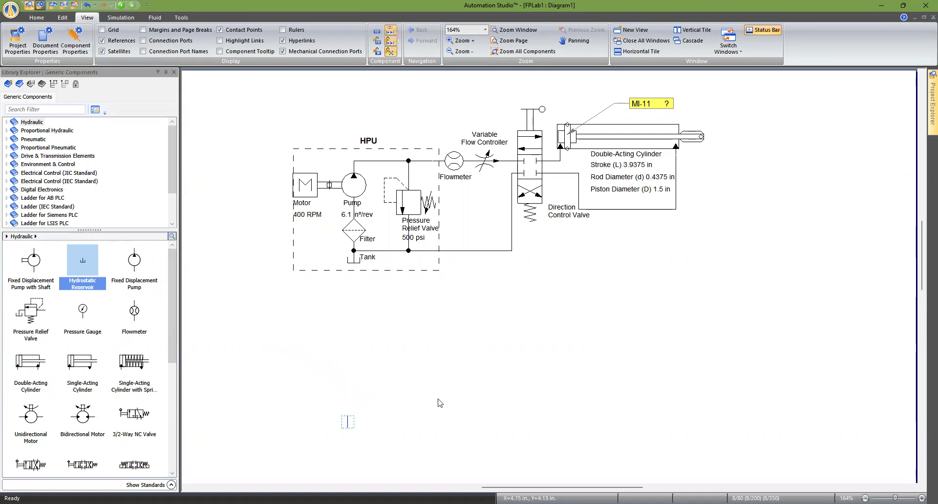
left_click(351, 445)
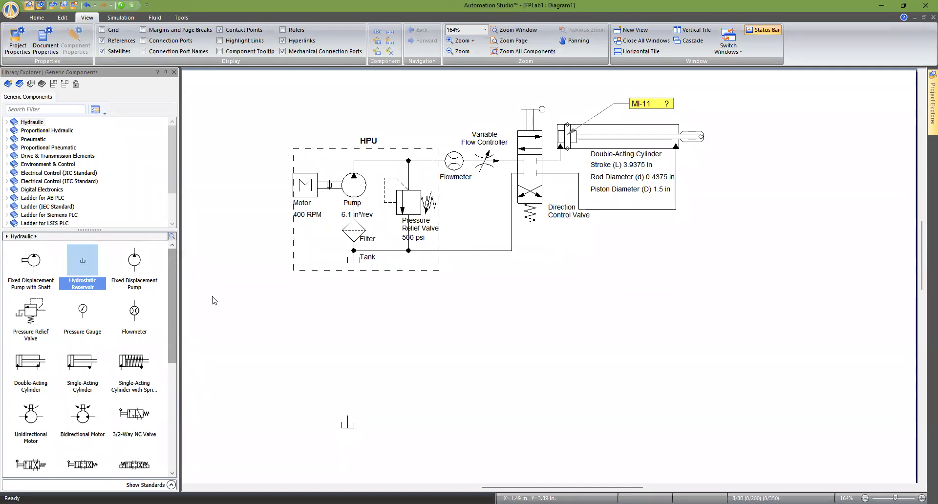
Place a Filter directly on top of the new reservoir and turn on the display of connection ports.
left_click_drag(170, 308, 170, 424)
left_click_drag(136, 398, 284, 361)
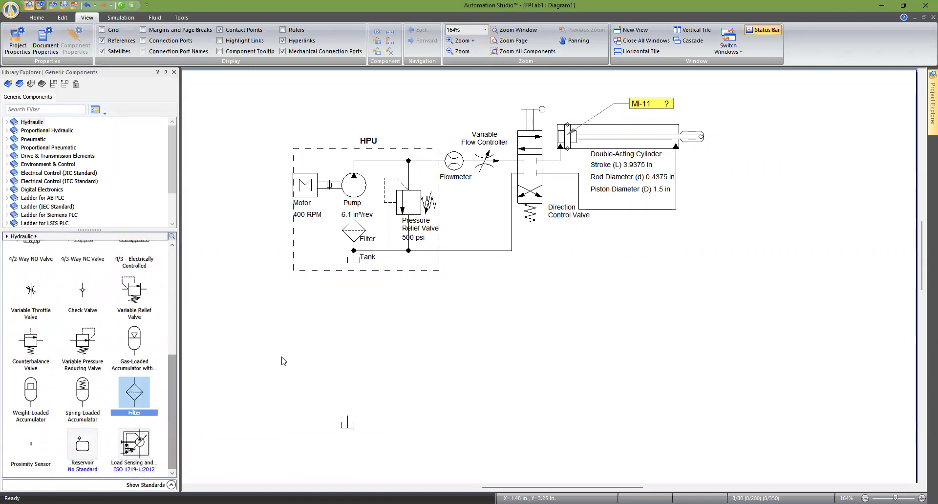
left_click_drag(144, 390, 351, 354)
left_click(347, 417)
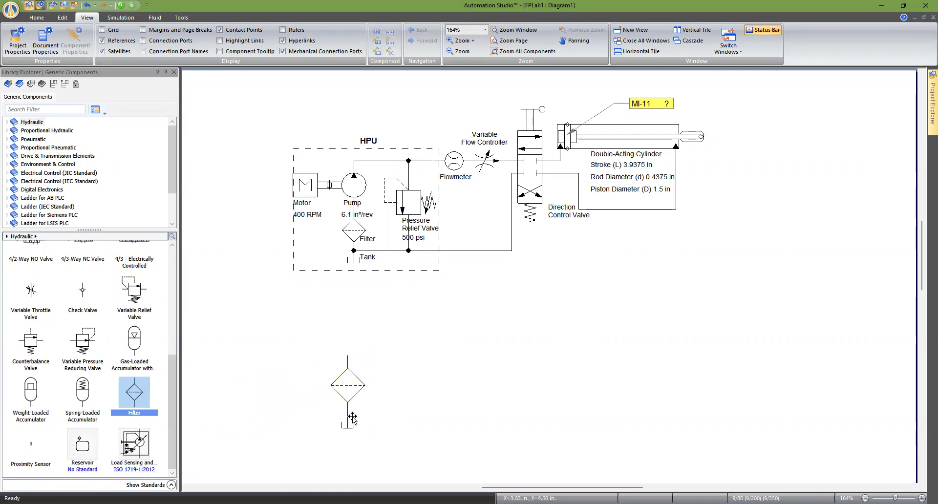
left_click(160, 41)
left_click(363, 407)
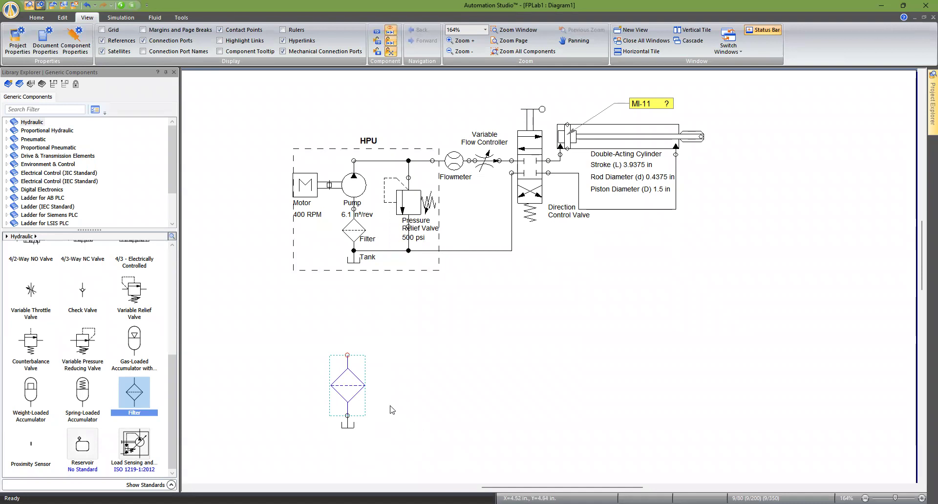
Move the new filter away from the reservoir and reconnect it to the reservoir's port.
left_click_drag(347, 385, 450, 361)
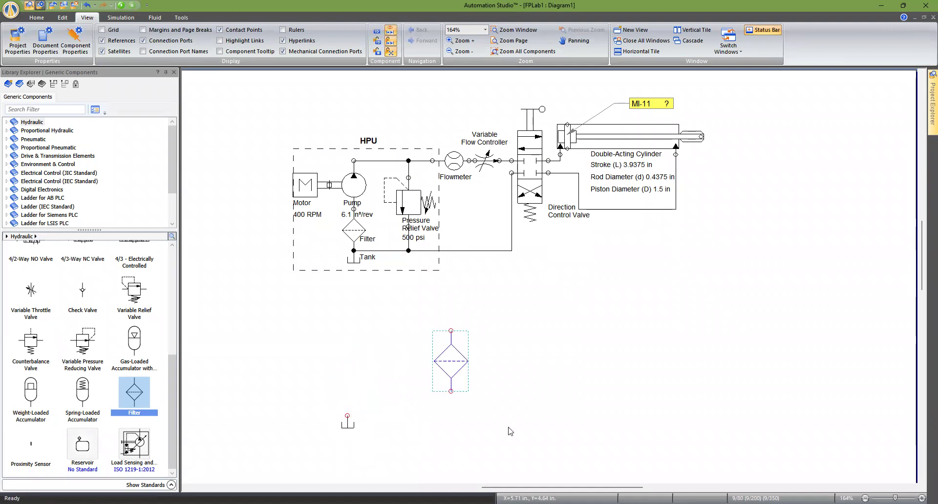
left_click(454, 386)
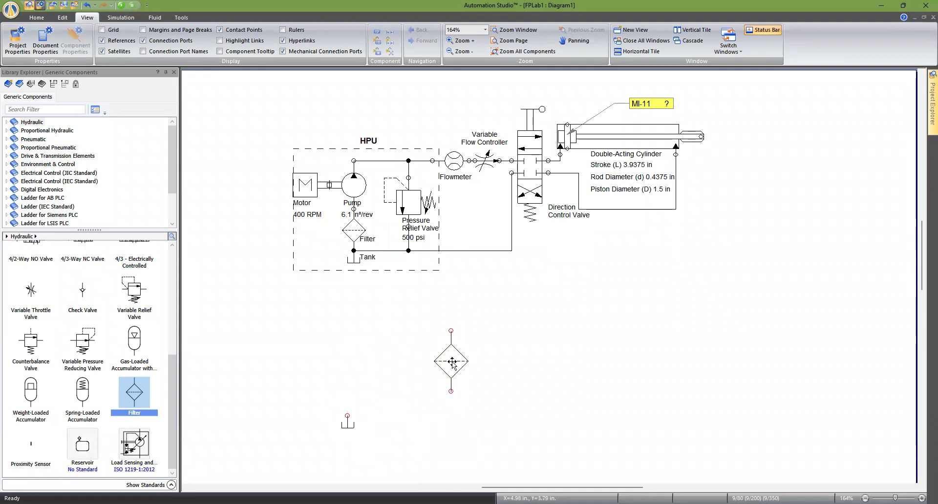
left_click_drag(432, 361, 395, 367)
left_click_drag(362, 375, 353, 387)
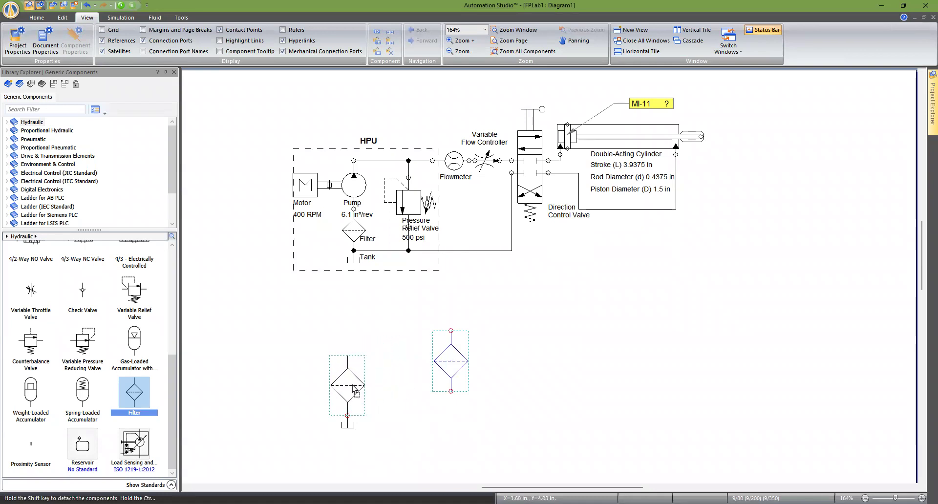
left_click_drag(353, 387, 352, 387)
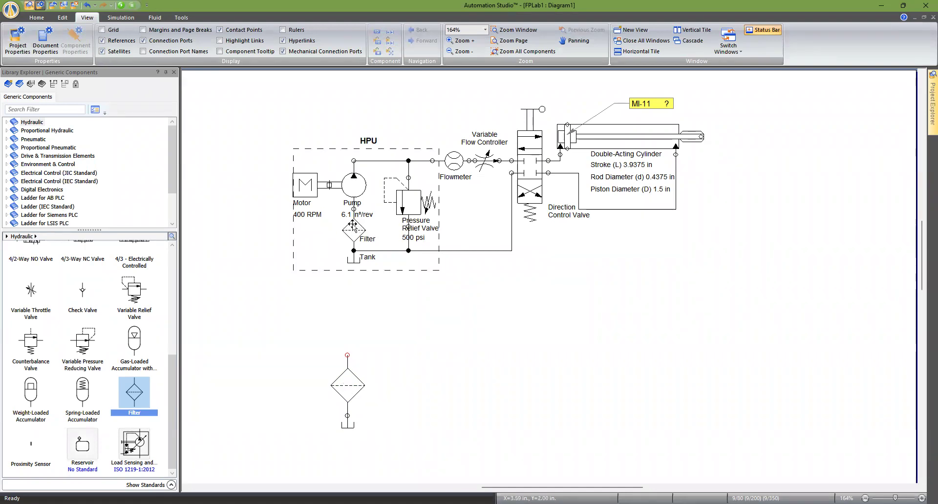
Scale the new filter down to a little over half its size.
left_click(351, 389)
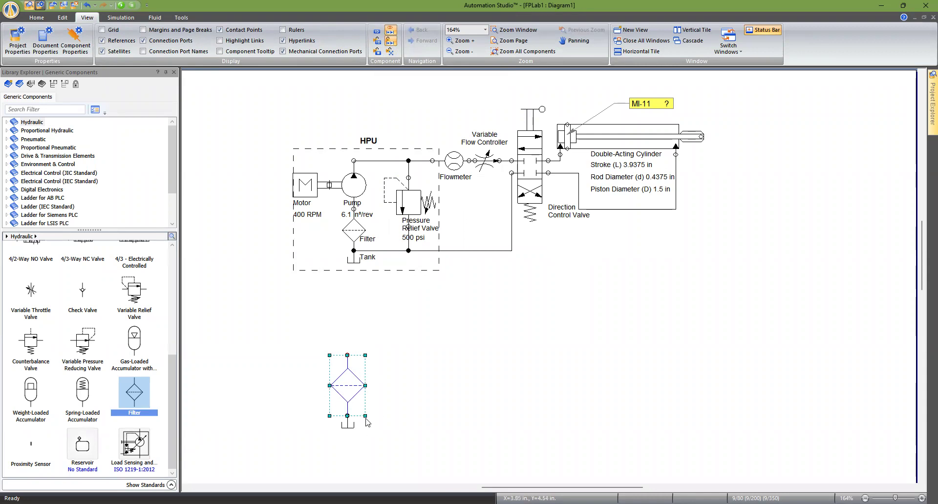
left_click_drag(365, 416, 350, 390)
left_click(432, 448)
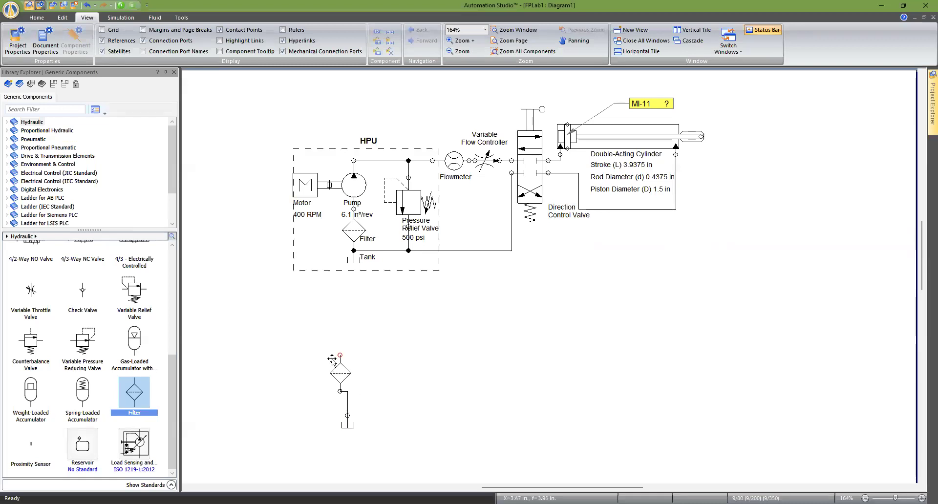
Move the reduced filter so its lower port connects directly to the reservoir's port.
left_click_drag(340, 387, 348, 394)
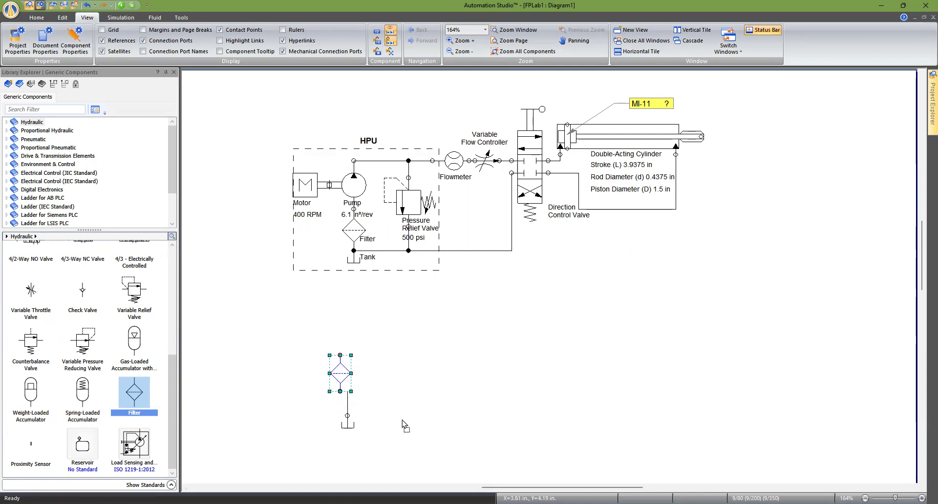
left_click(409, 426)
left_click(346, 391)
left_click_drag(346, 391, 346, 397)
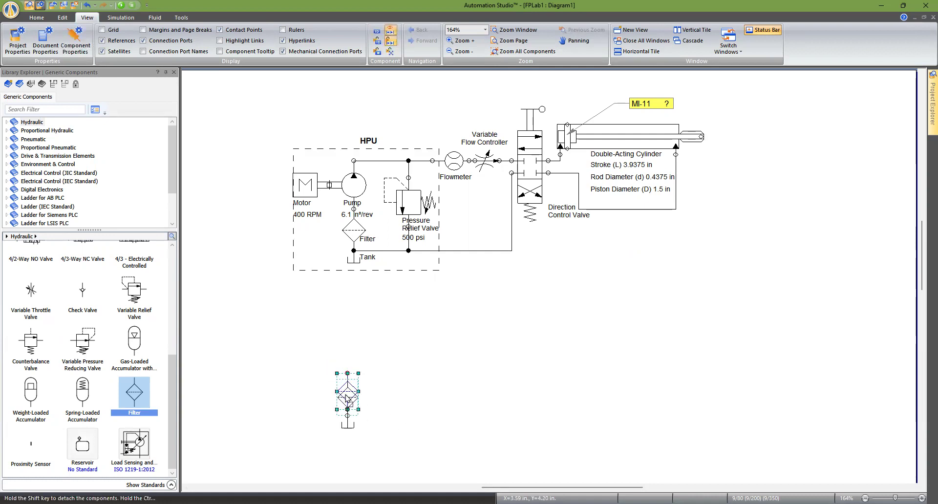
left_click(429, 439)
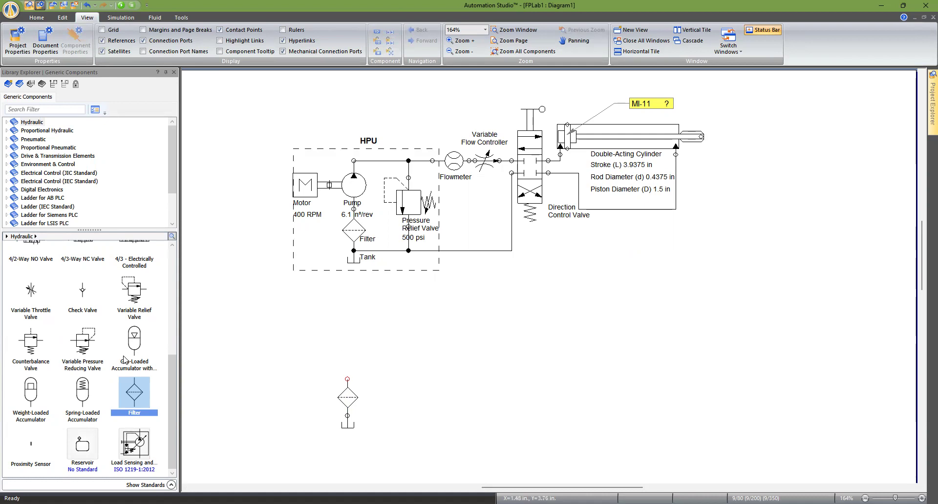
Place a Fixed Displacement Pump with Shaft above the new filter, connected to the filter's upper port.
scroll(125, 362, "up", 6)
scroll(134, 297, "up", 4)
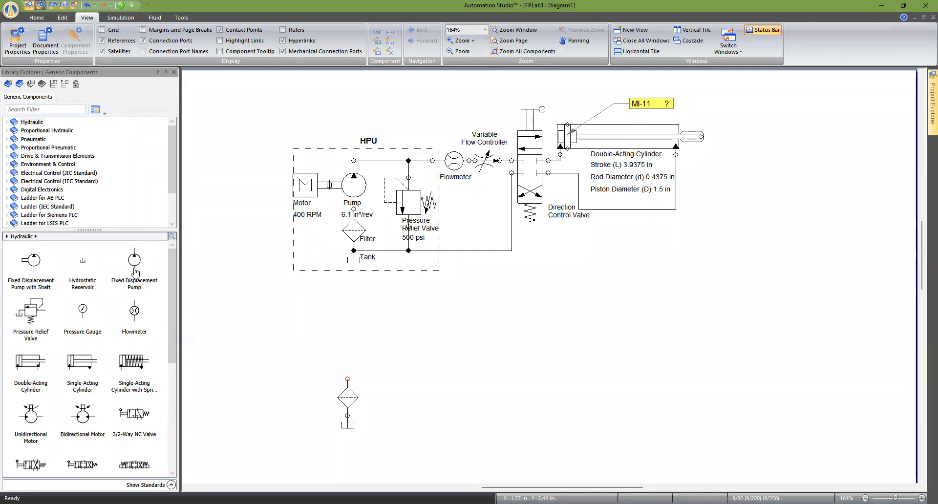
mouse_move(136, 273)
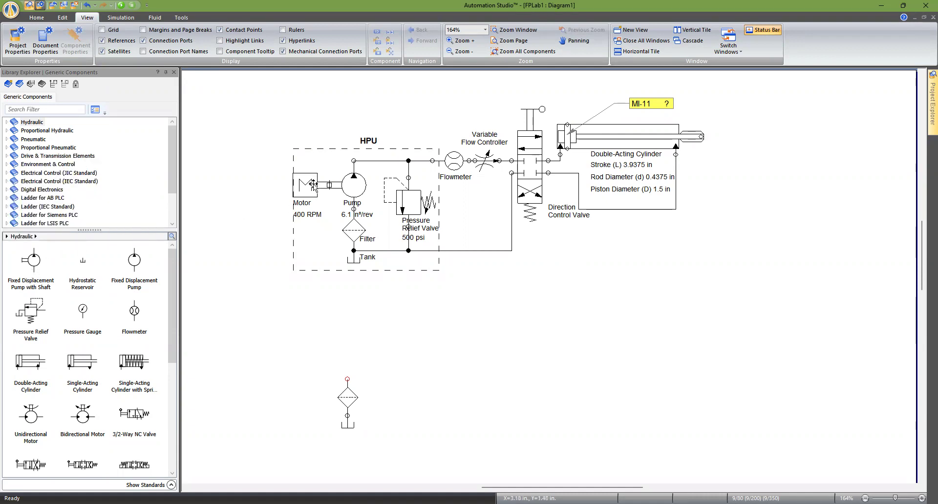
left_click_drag(43, 268, 348, 328)
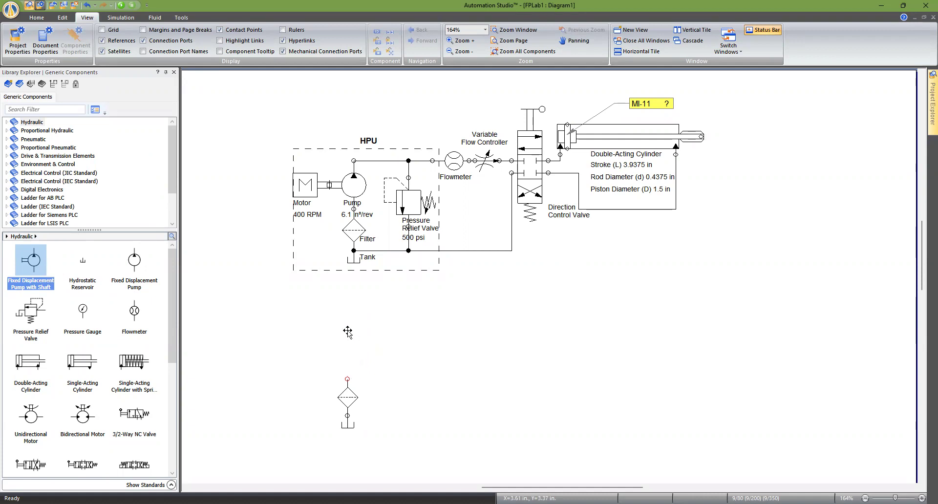
left_click(436, 365)
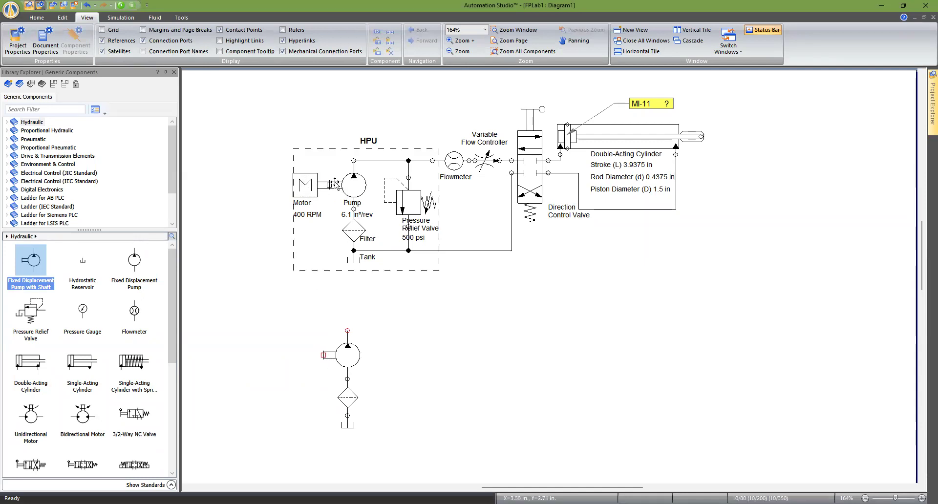
left_click(306, 192)
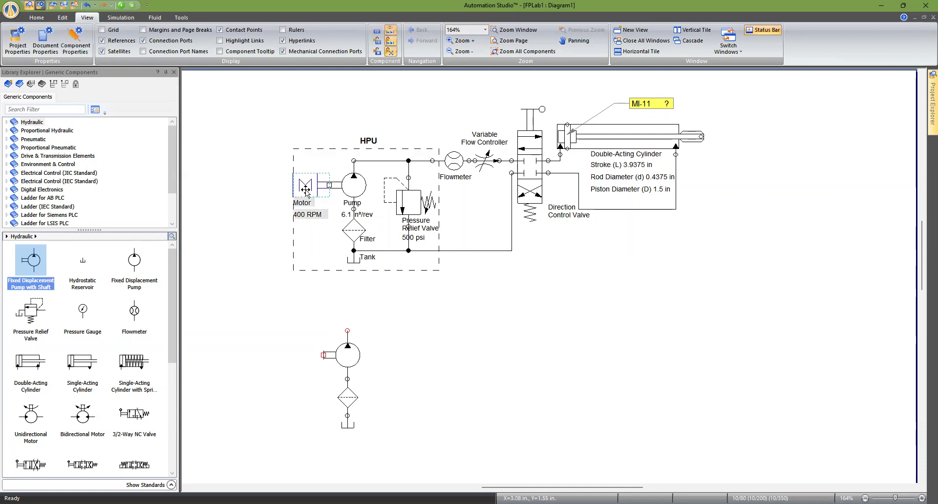
left_click_drag(308, 186, 253, 186)
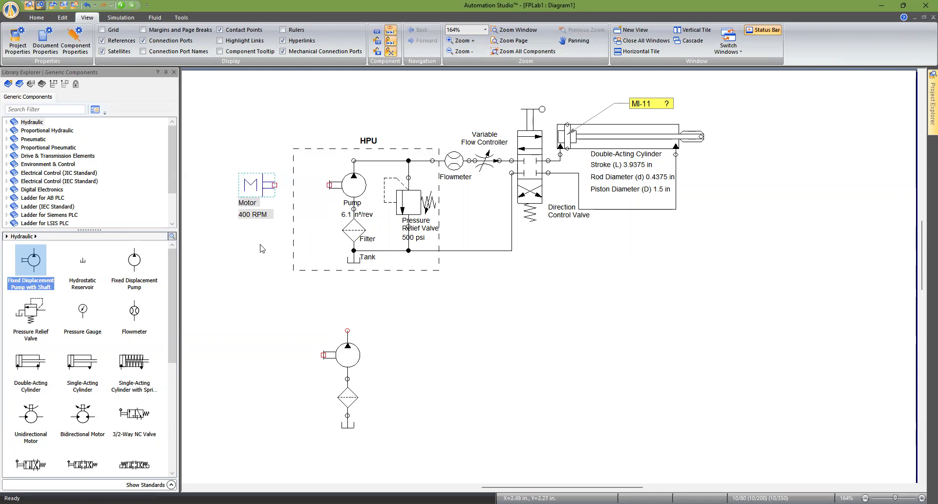
left_click(264, 230)
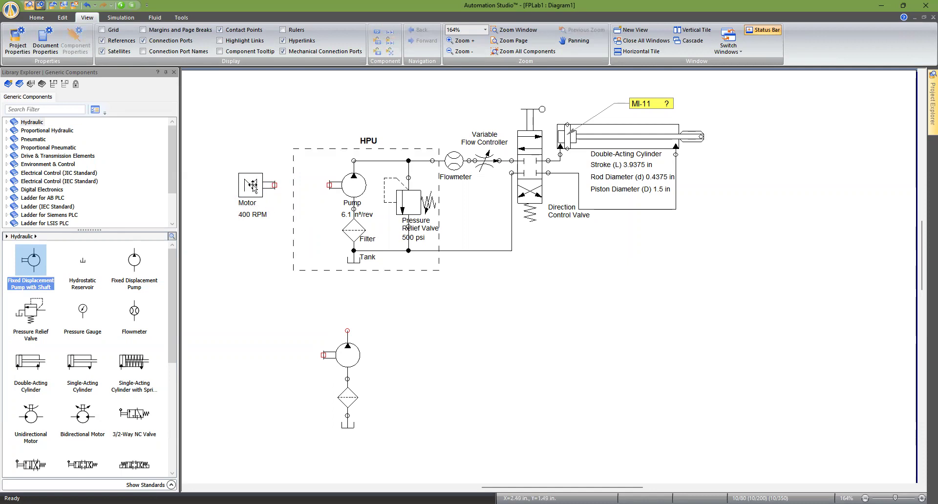
key("ctrl+z")
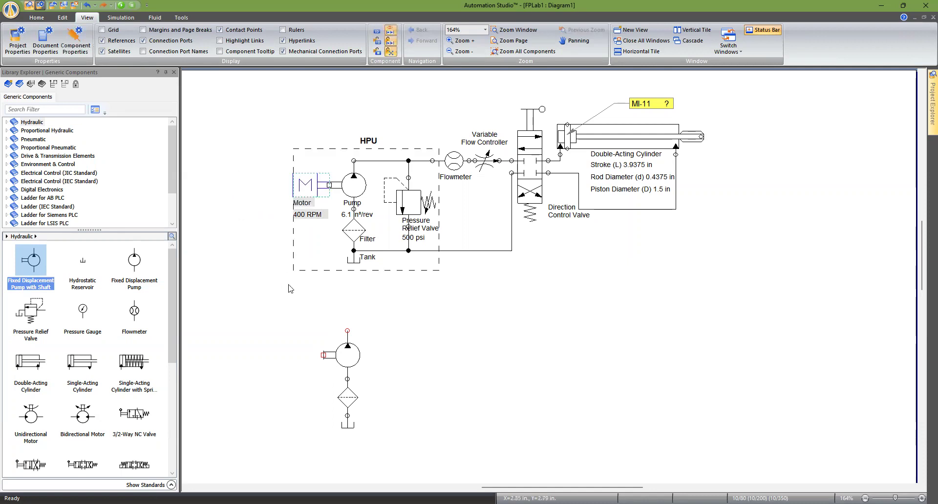
left_click(343, 178)
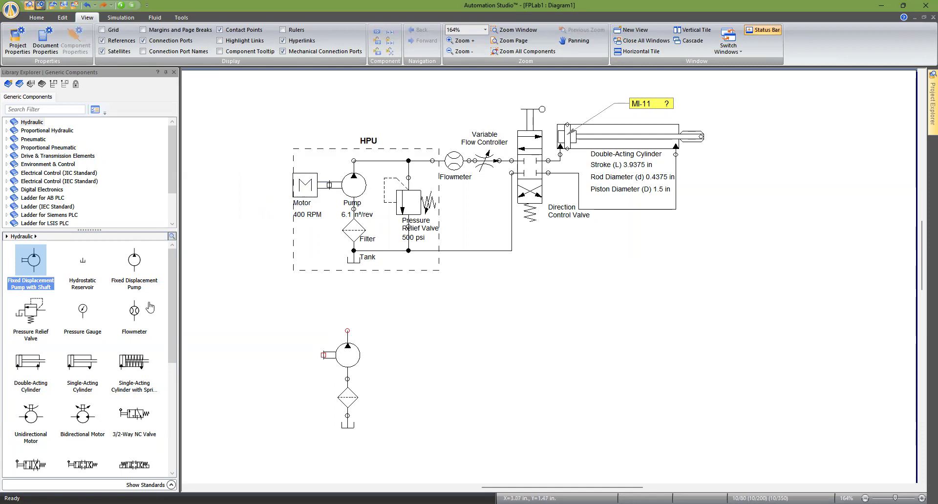
Place an Engine from the Pumps & Amplifiers category beside the new pump and connect it to the pump's shaft port.
left_click(6, 123)
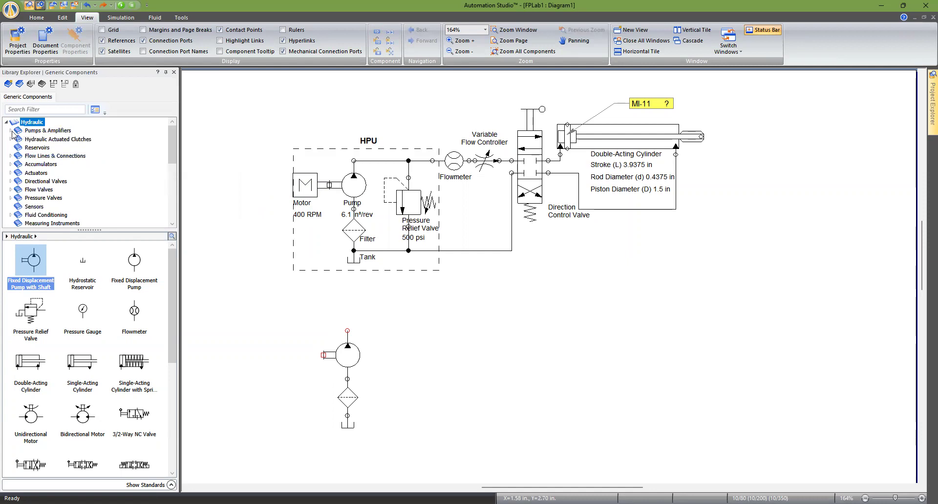
left_click(41, 132)
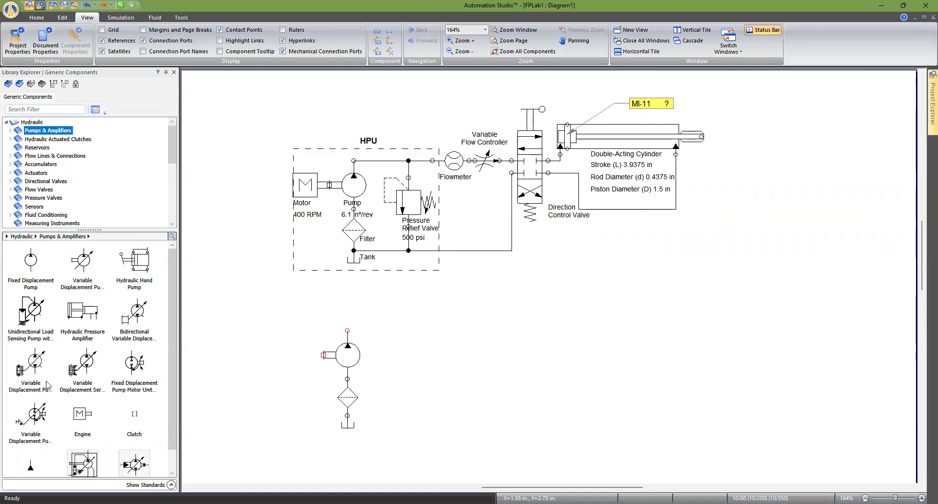
mouse_move(87, 414)
left_click(82, 423)
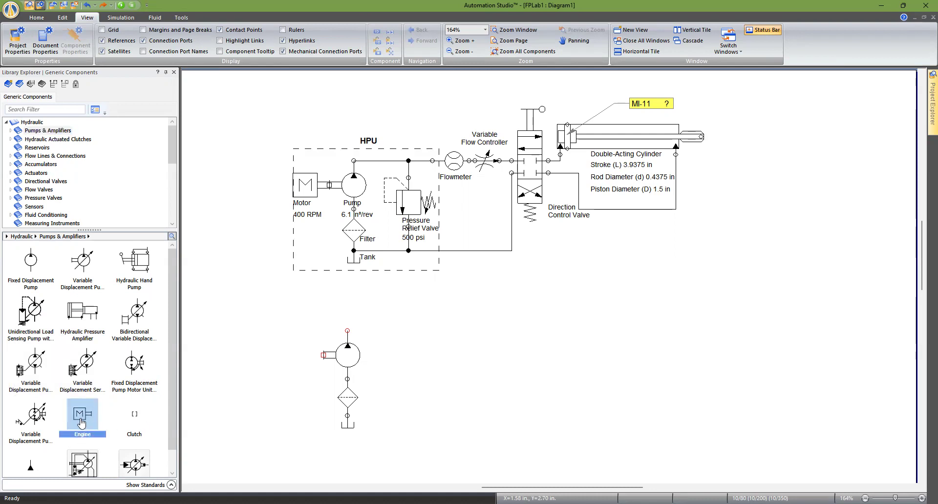
left_click_drag(81, 424, 325, 187)
mouse_move(68, 412)
left_click_drag(78, 412, 264, 371)
left_click(264, 373)
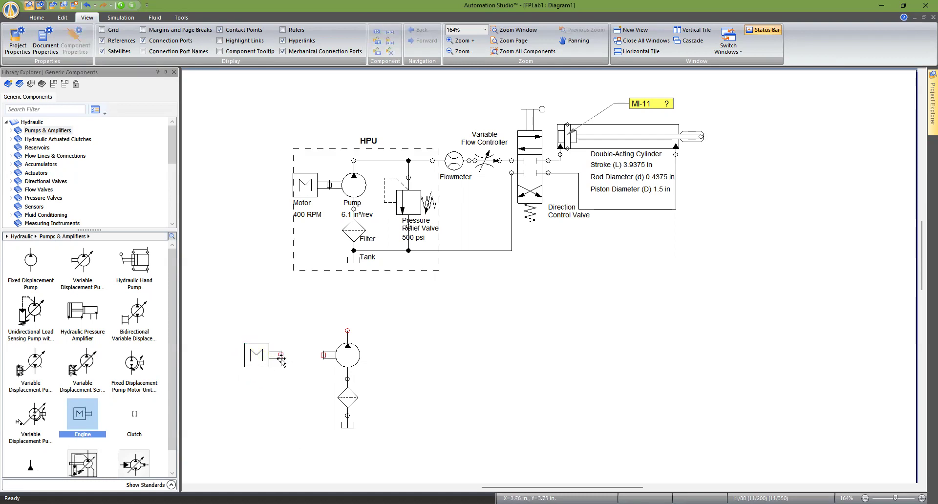
left_click_drag(256, 367, 302, 360)
left_click(321, 377)
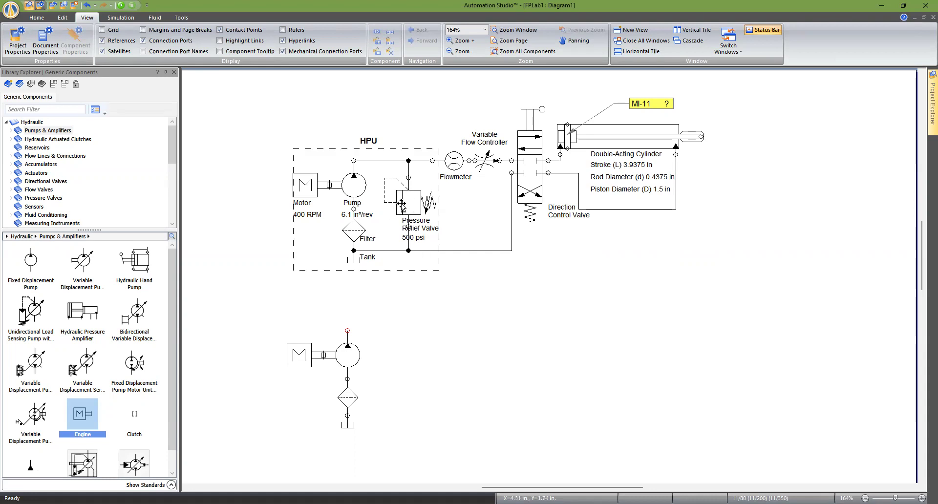
Place a Variable Relief Valve from the Hydraulic library to the right of the new pump.
left_click(26, 123)
left_click_drag(172, 286, 153, 393)
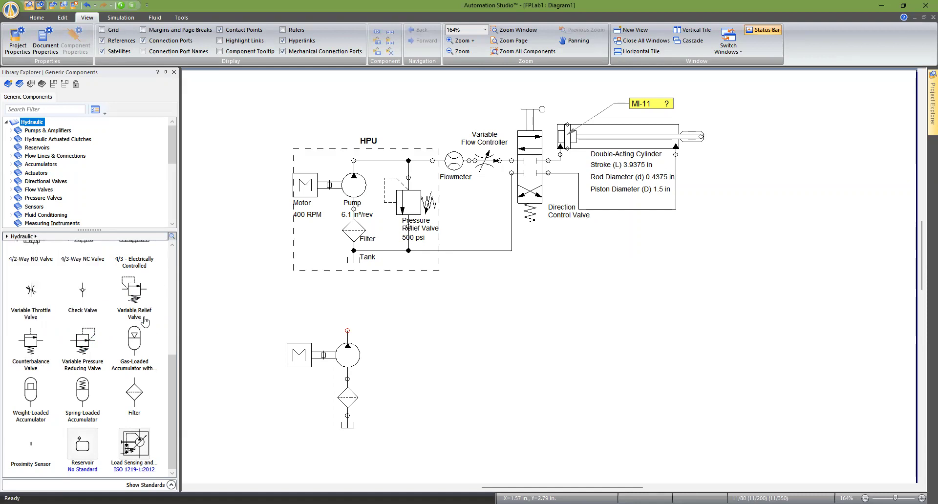
left_click(134, 293)
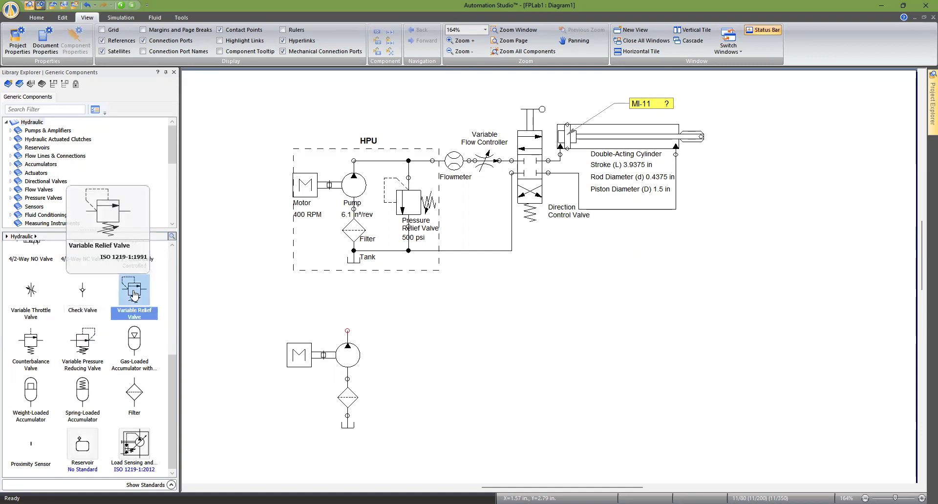
left_click_drag(133, 293, 425, 328)
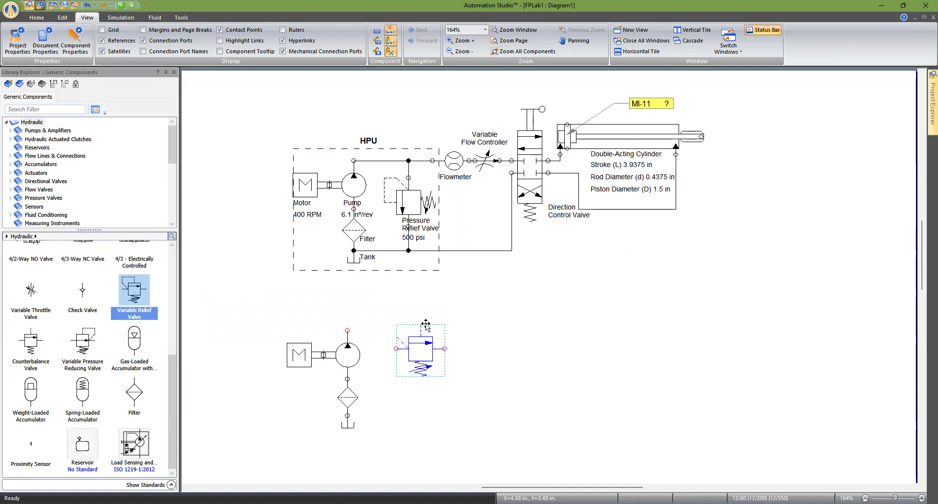
left_click(417, 274)
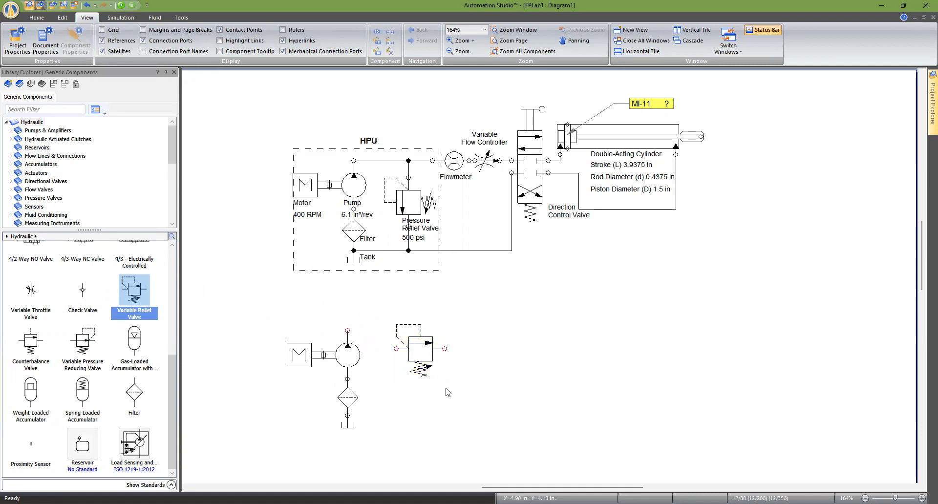
Rotate the new relief valve right 90° and apply Flip Vertical to match the orientation of the original valve.
left_click(421, 352)
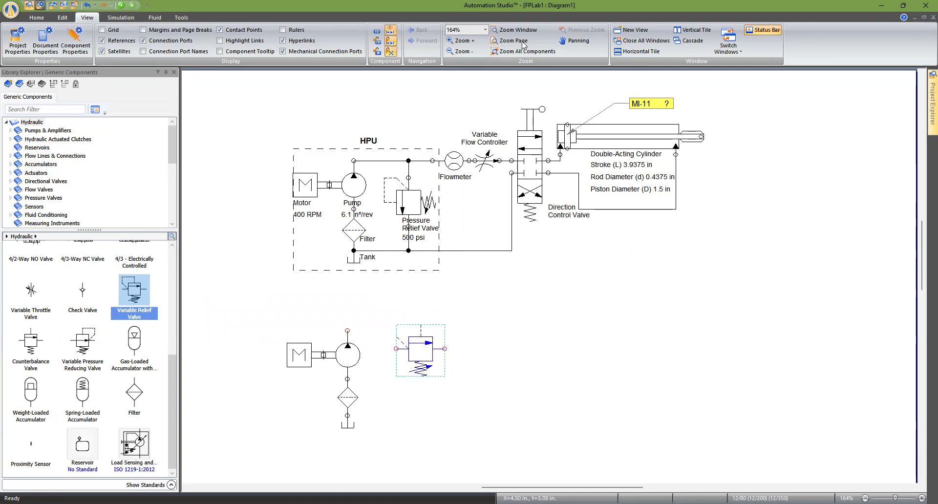
left_click(62, 17)
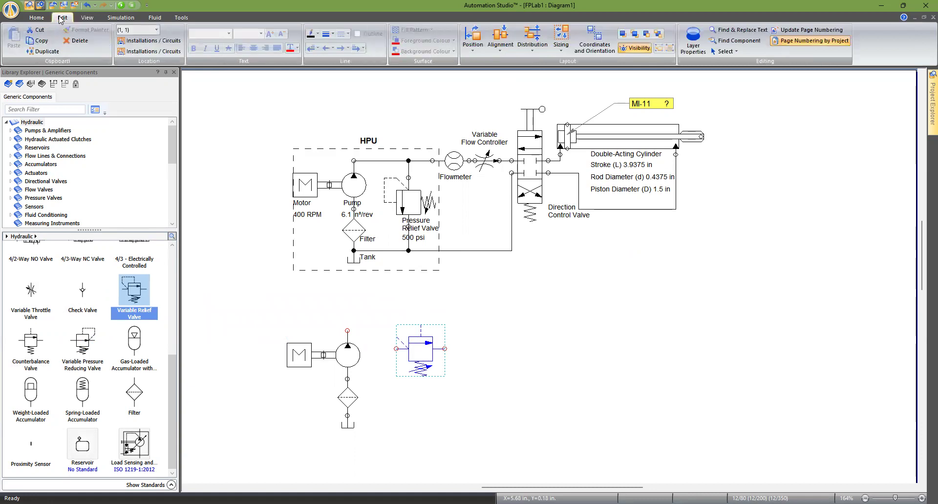
left_click(473, 39)
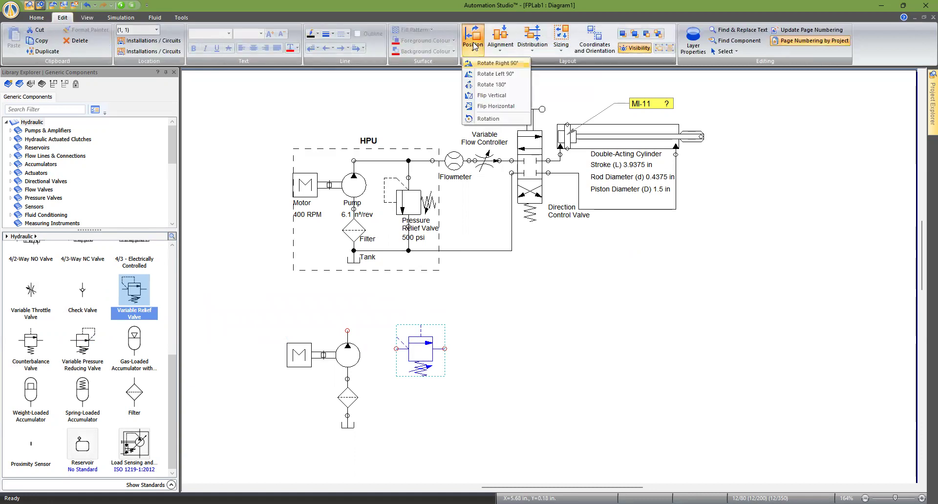
left_click(481, 63)
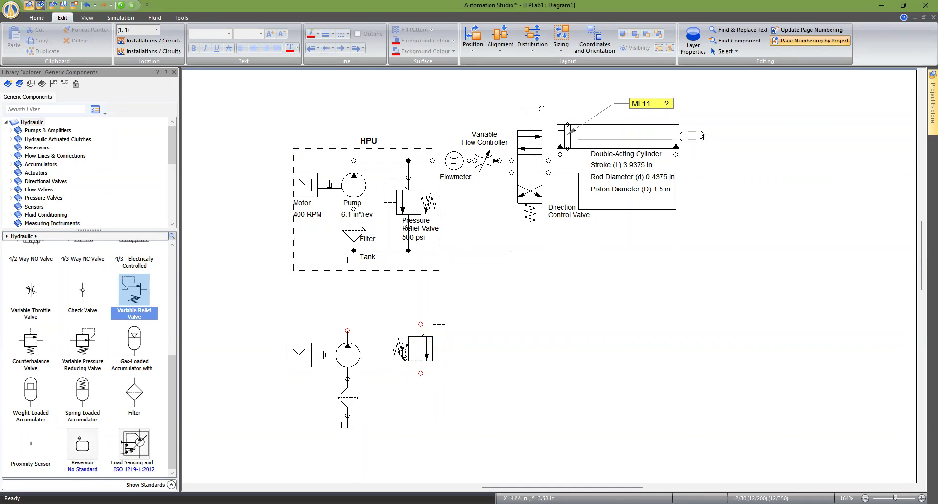
left_click(421, 348)
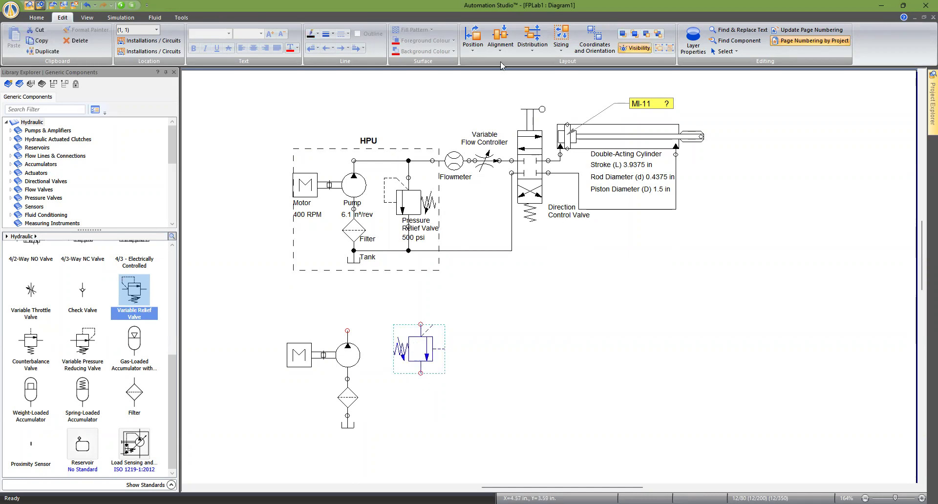
left_click(473, 47)
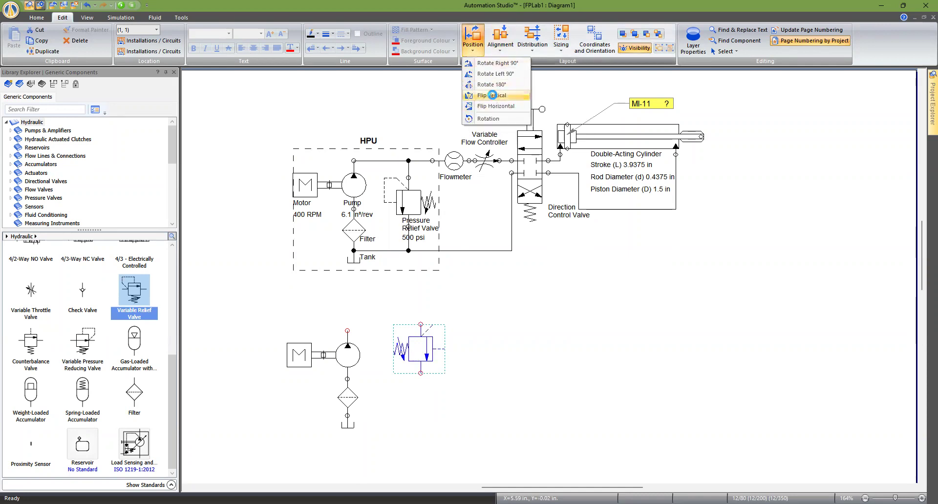
left_click(493, 96)
left_click(481, 347)
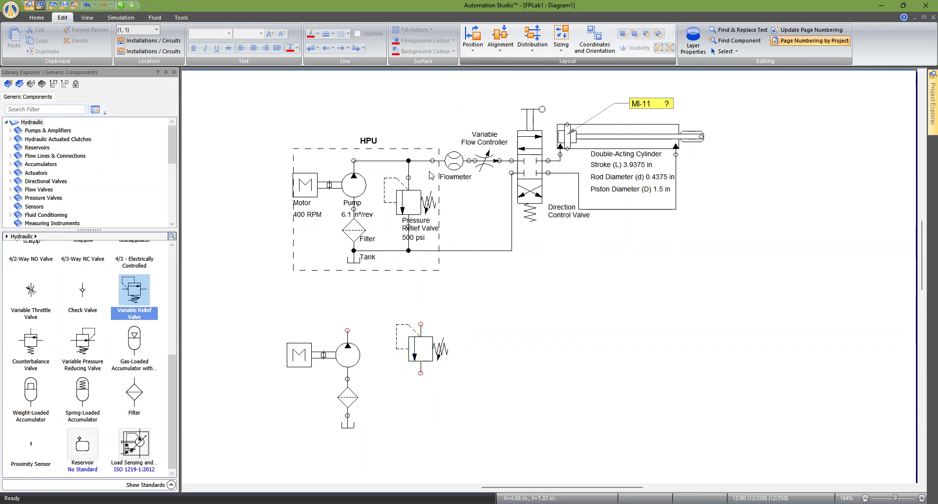
Move the new relief valve closer to the pump and slightly lower, and view its component properties.
left_click_drag(425, 347, 413, 366)
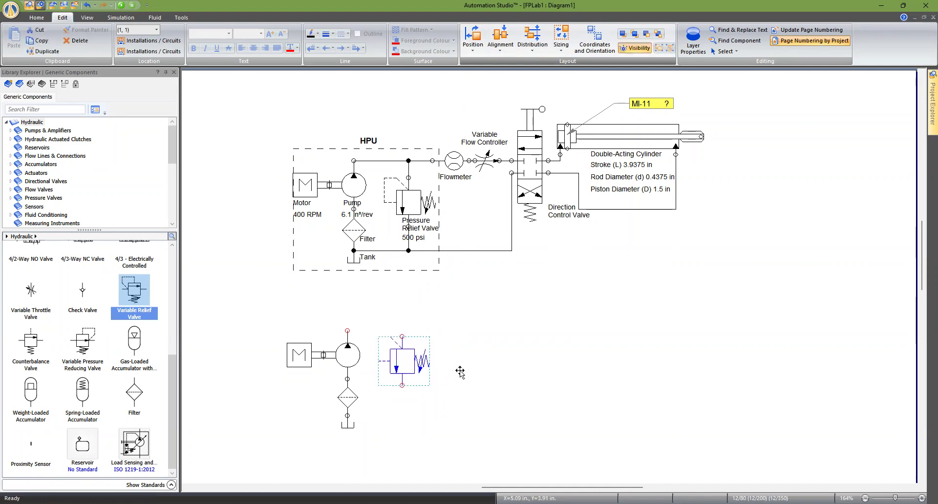
left_click(462, 374)
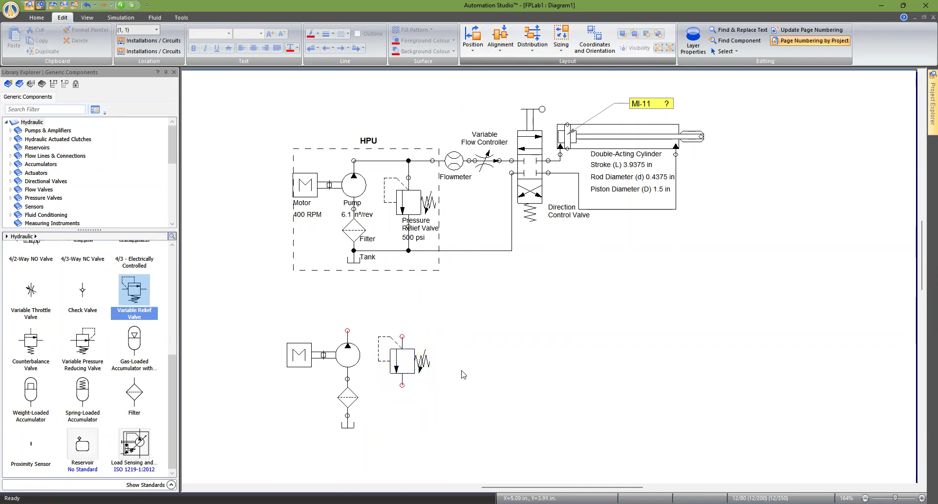
double_click(405, 367)
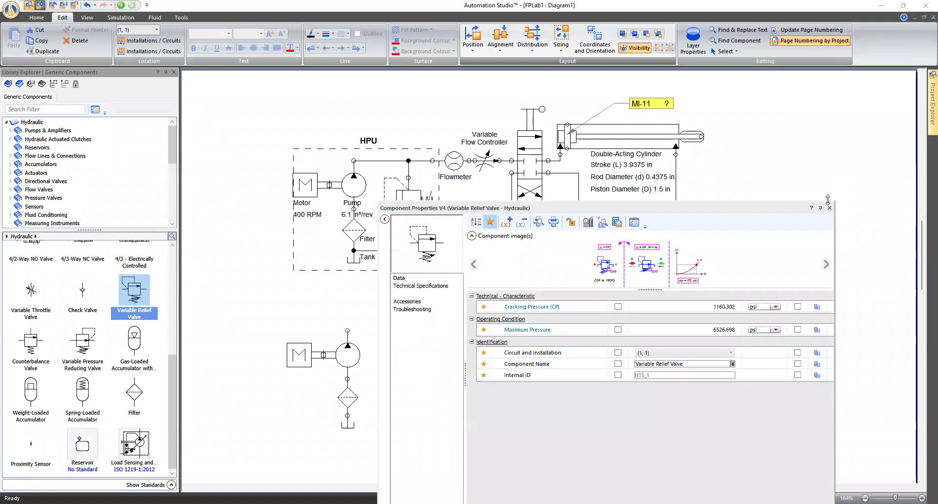
left_click(830, 209)
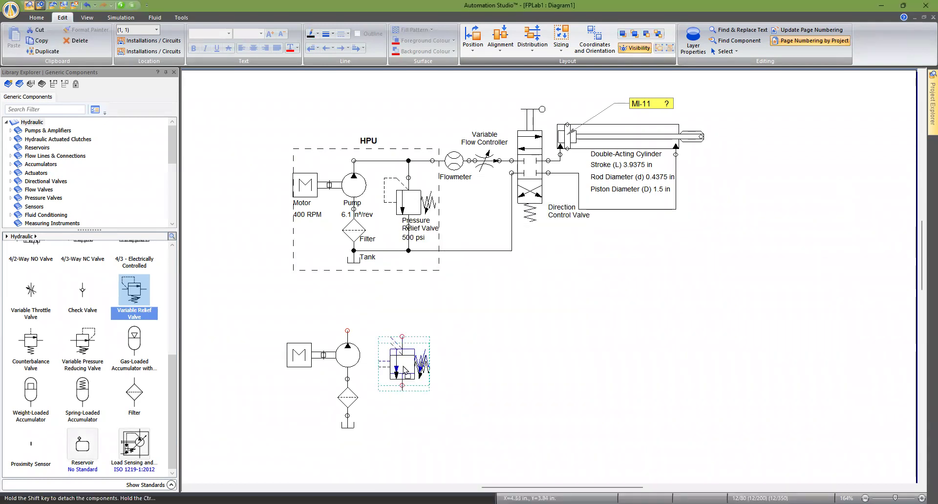
left_click(364, 333)
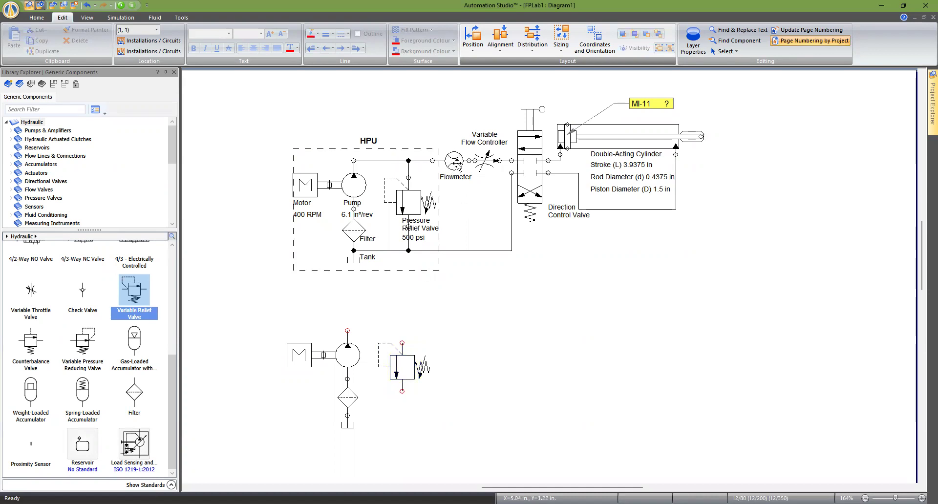
Place a Flowmeter from the Hydraulic library to the right of the new relief valve.
left_click_drag(175, 409, 169, 283)
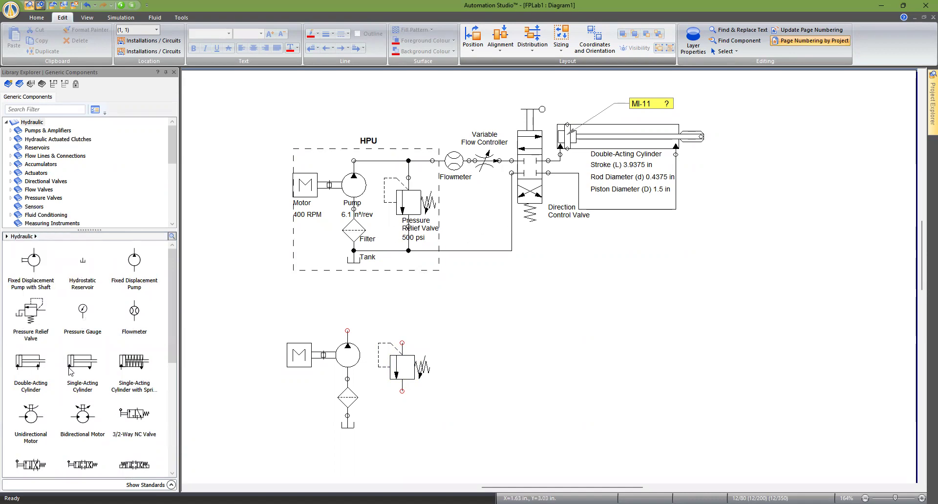
left_click(30, 123)
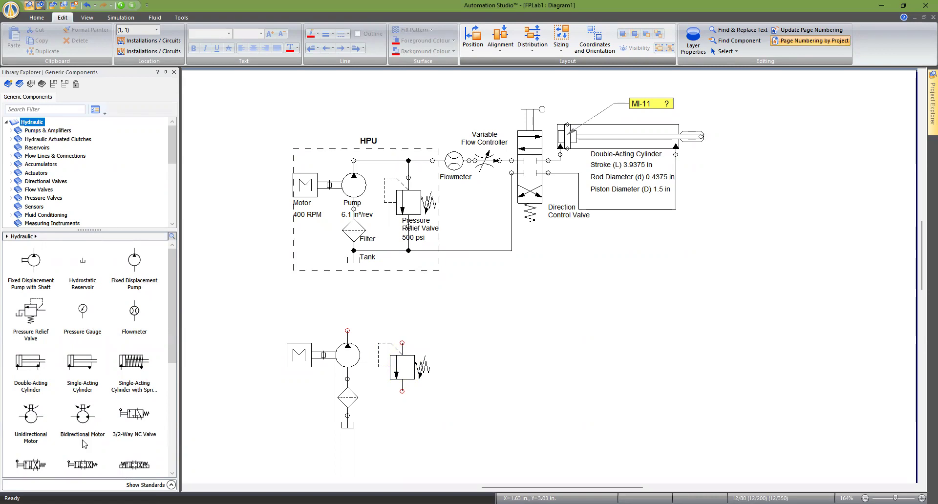
mouse_move(84, 324)
mouse_move(87, 360)
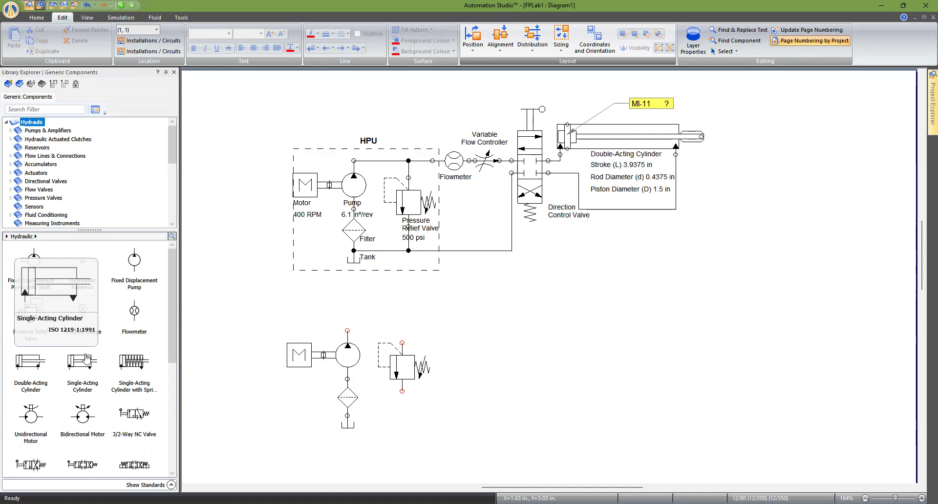
left_click(134, 316)
left_click_drag(132, 320, 475, 348)
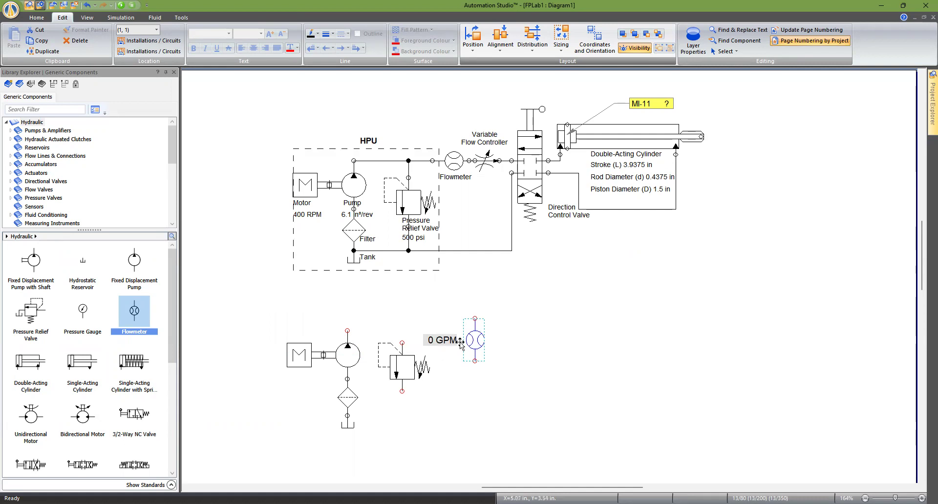
left_click(499, 407)
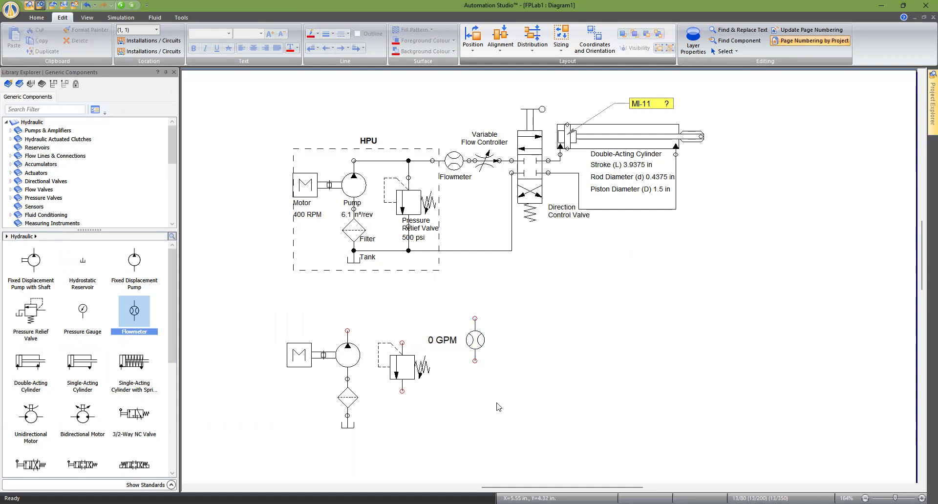
Rotate the new flowmeter left 90° and move it level with the new pump's upper port.
left_click(474, 341)
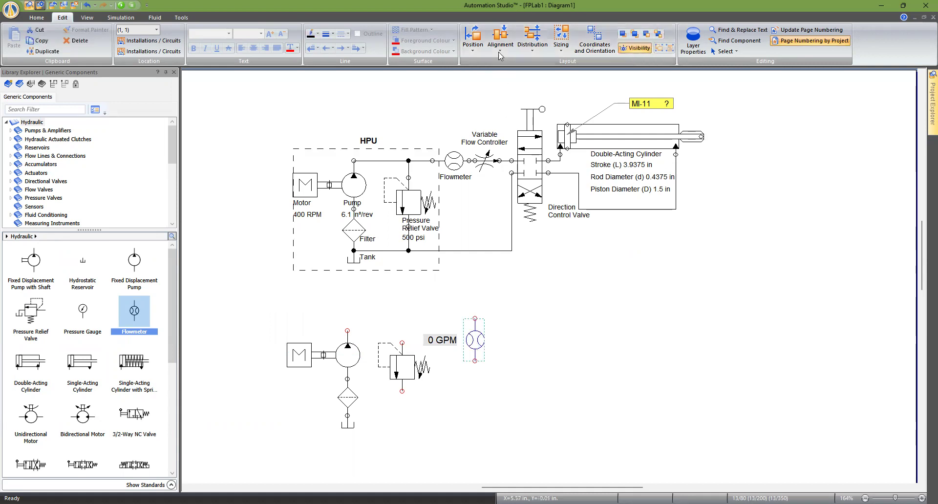
left_click(468, 50)
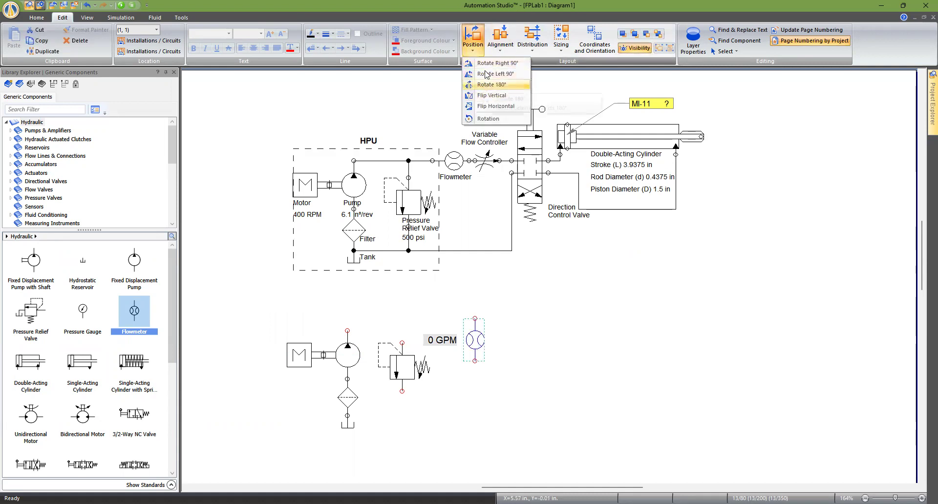
left_click(522, 393)
key("ctrl+l")
left_click(508, 393)
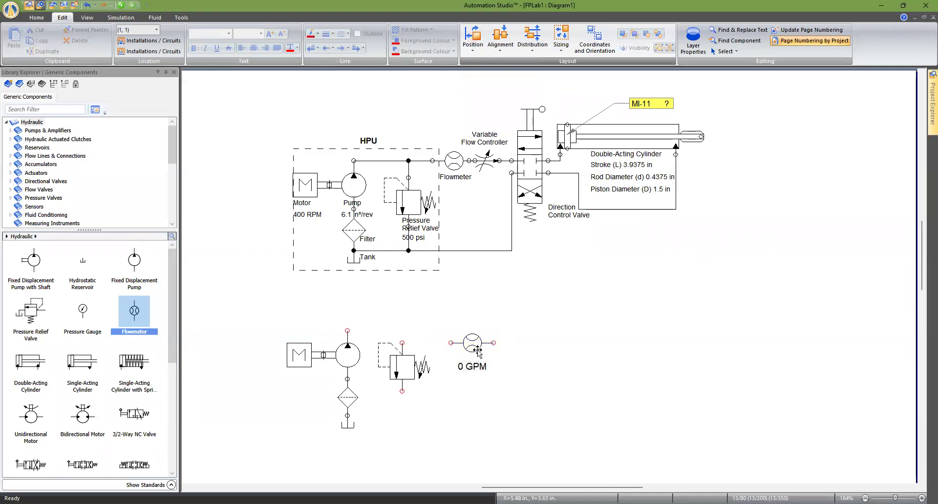
left_click_drag(473, 348, 454, 337)
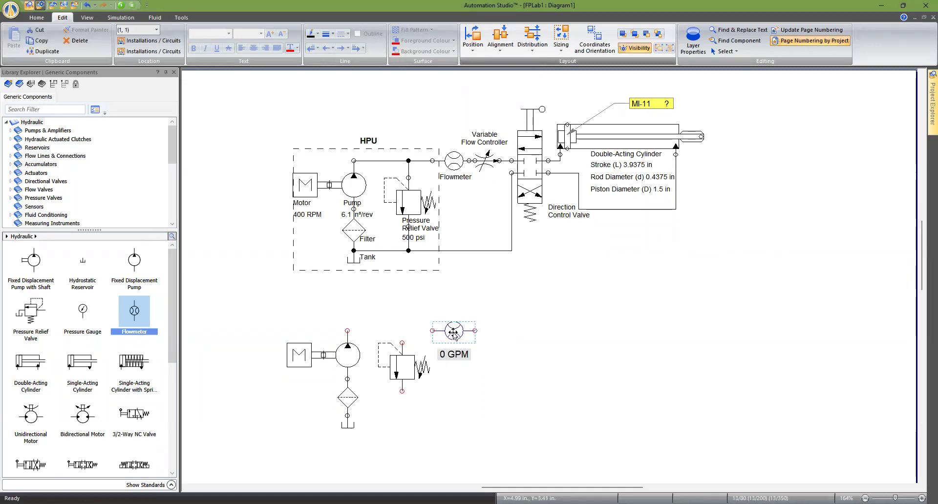
Connect the new pump's outlet to the flowmeter, and link the relief valve's ports to that pressure line and the tank line.
left_click_drag(348, 330, 401, 332)
left_click(498, 402)
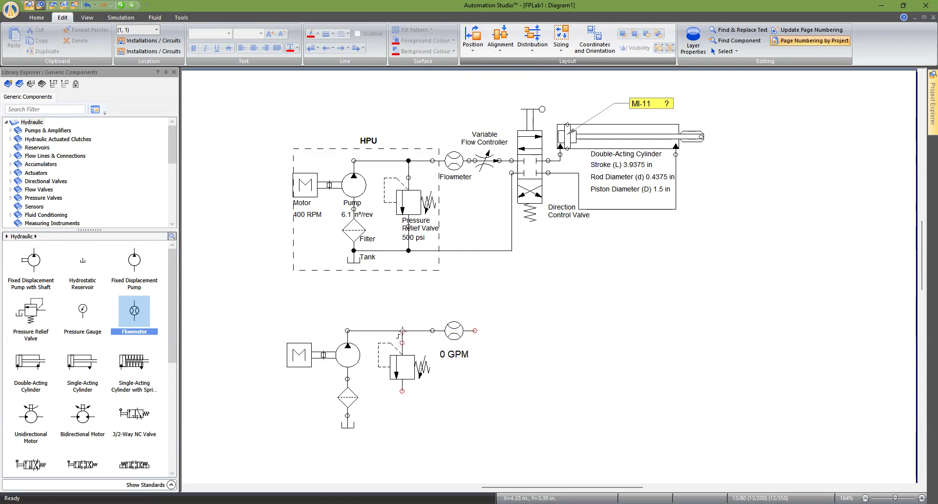
left_click_drag(402, 328, 401, 331)
left_click_drag(402, 391, 348, 416)
Draw a rectangle around the new motor, pump, filter, tank and relief valve, with its right edge at the flowmeter's inlet port.
left_click(38, 19)
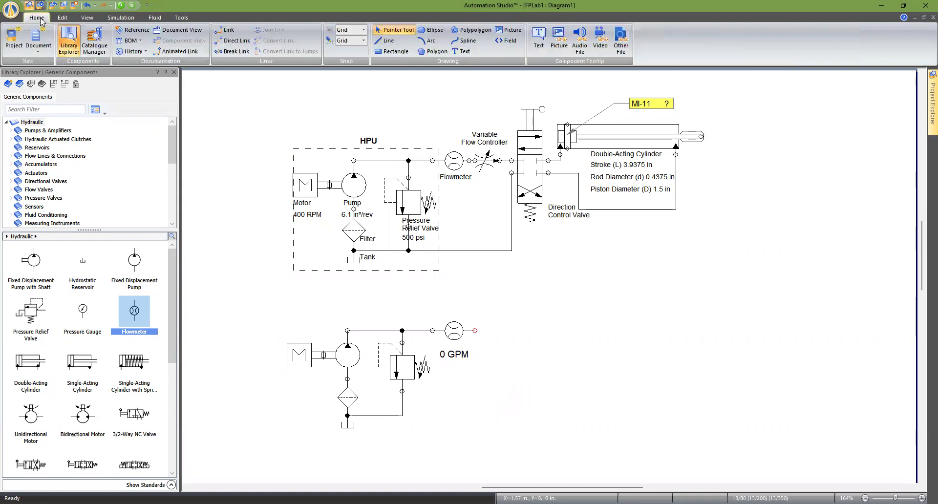
left_click(389, 51)
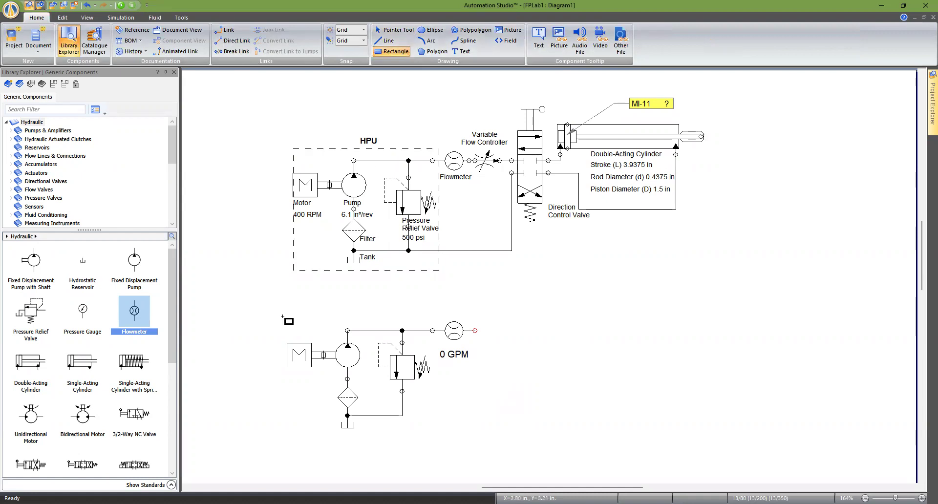
left_click_drag(312, 403, 431, 433)
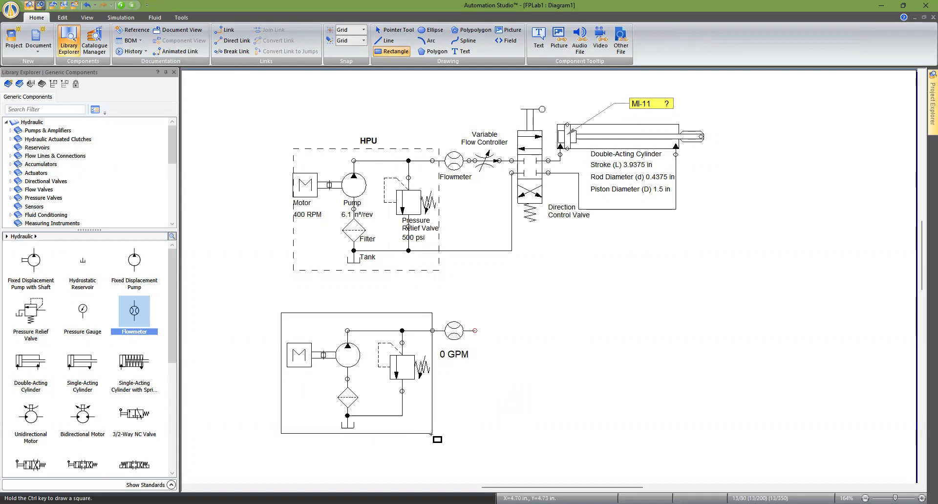
left_click_drag(431, 434, 432, 434)
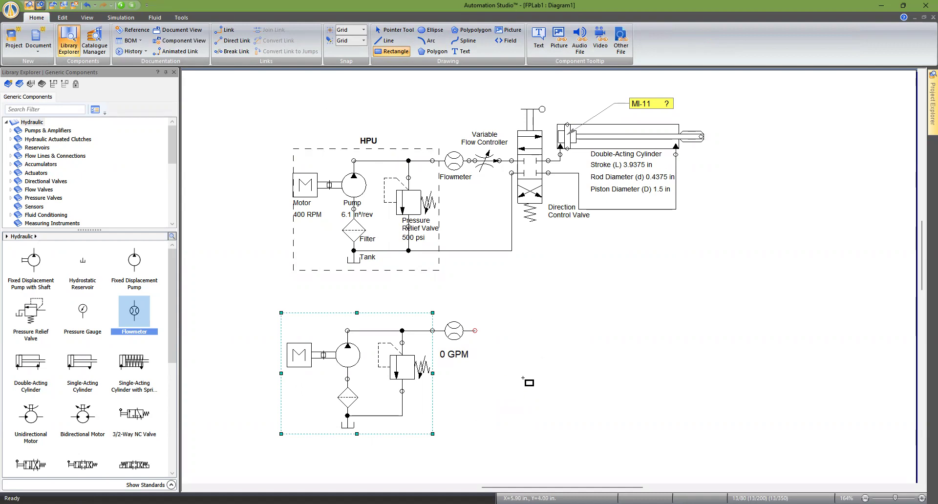
key("Escape")
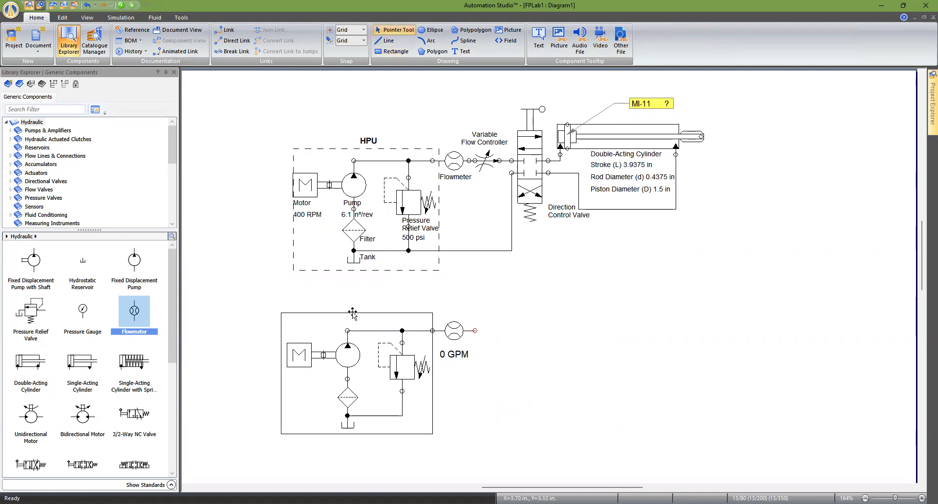
Apply dashed line style 7 to the rectangle around the new power unit.
left_click(316, 314)
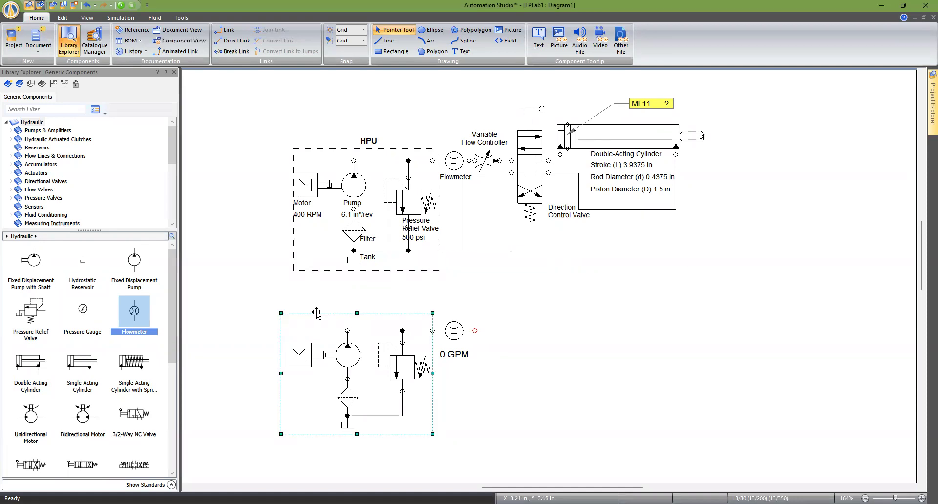
left_click(62, 18)
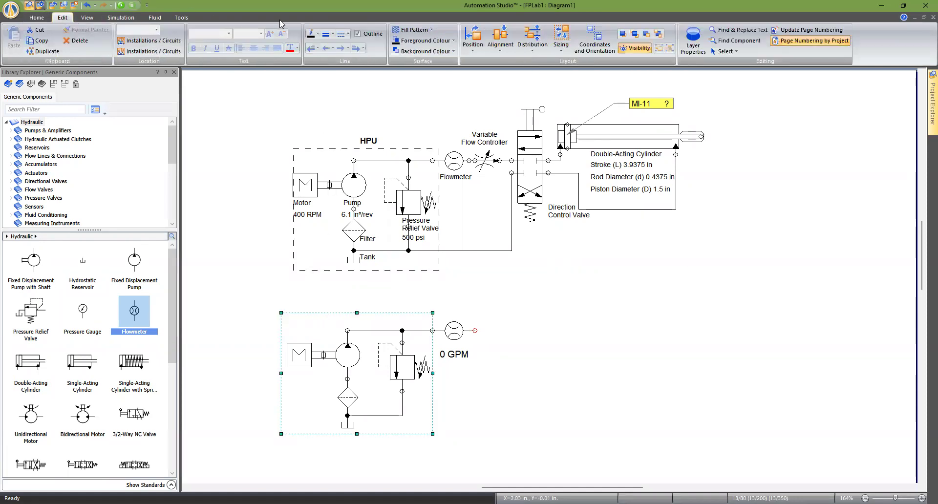
left_click(345, 35)
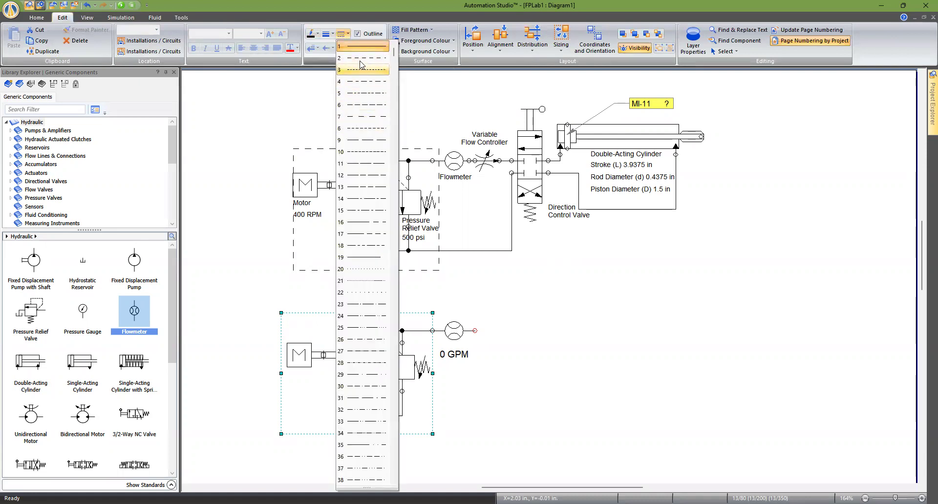
left_click(359, 117)
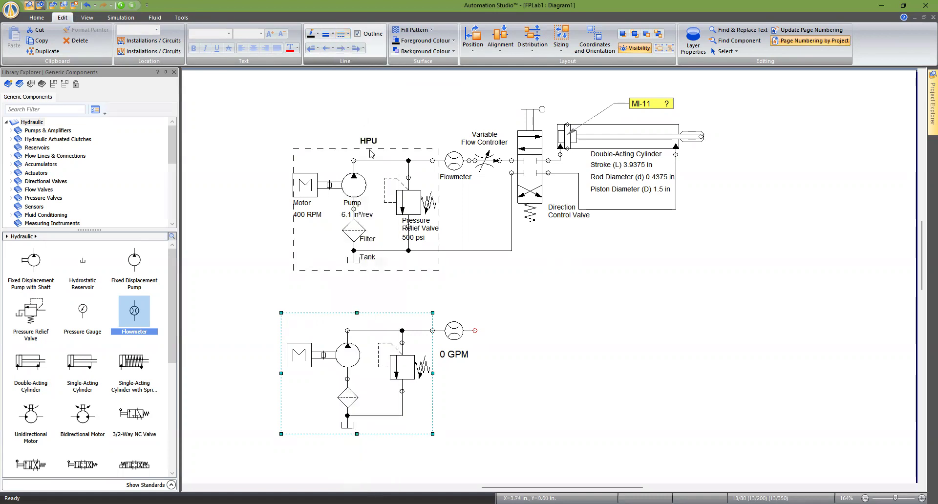
left_click(499, 349)
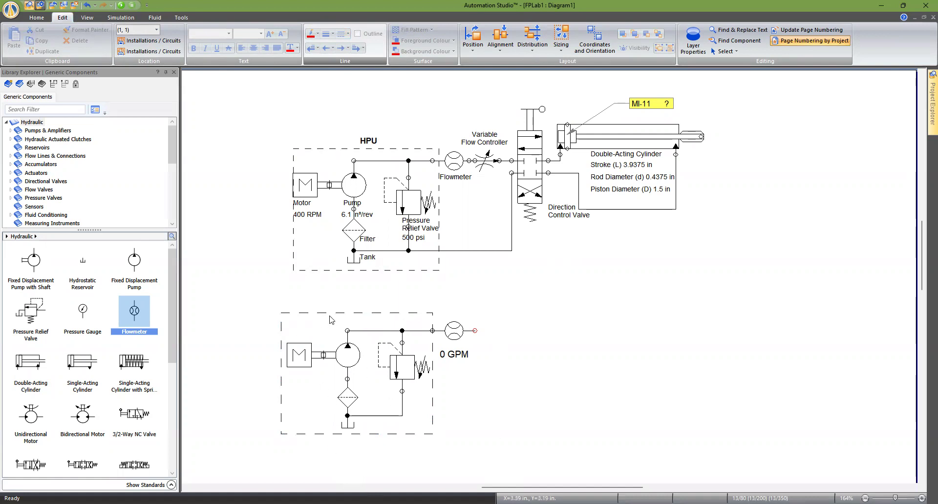
Add the text label "HPU" at the upper edge of the new dashed rectangle.
left_click(37, 18)
left_click(461, 52)
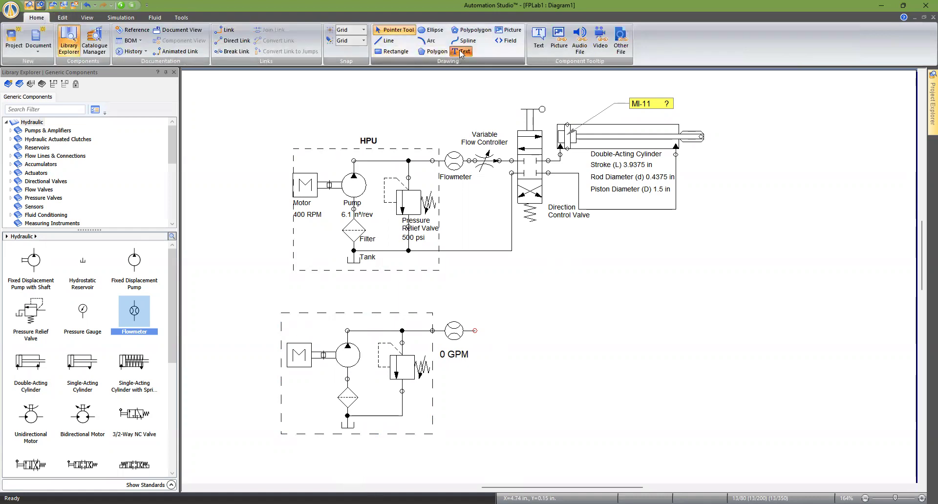
left_click(303, 304)
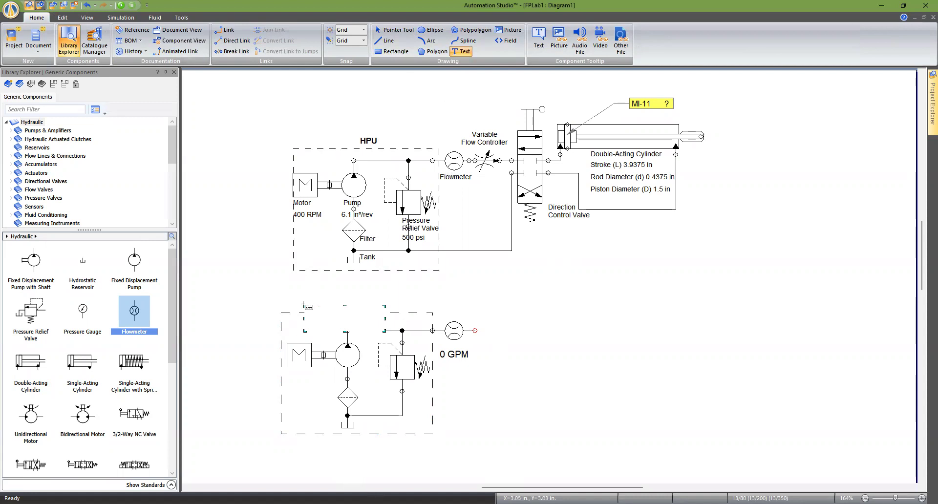
type("H")
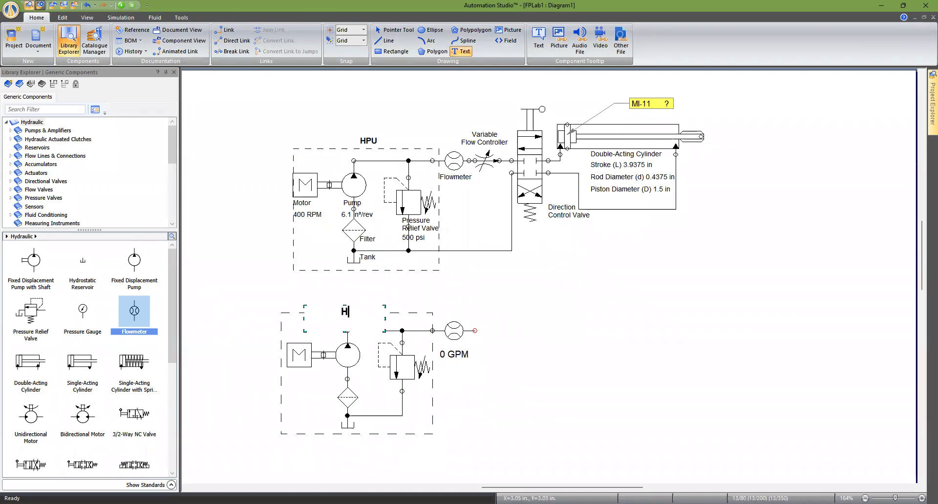
type("PU")
left_click(286, 288)
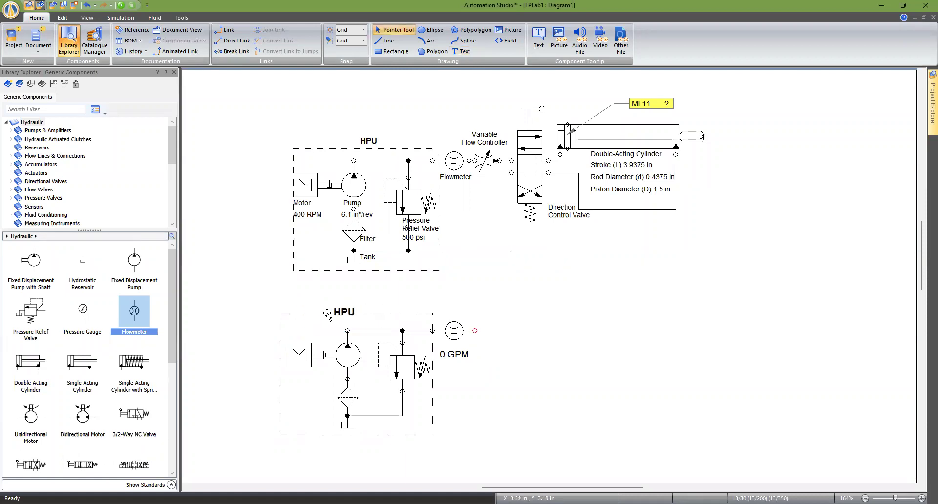
Shrink the new HPU label's text box and move it just above the upper-left part of the dashed rectangle.
left_click(384, 332)
left_click_drag(384, 331, 346, 318)
left_click_drag(327, 311, 312, 307)
Place a Variable Throttle Valve from the Hydraulic library to the right of the new flowmeter.
scroll(118, 336, "down", 4)
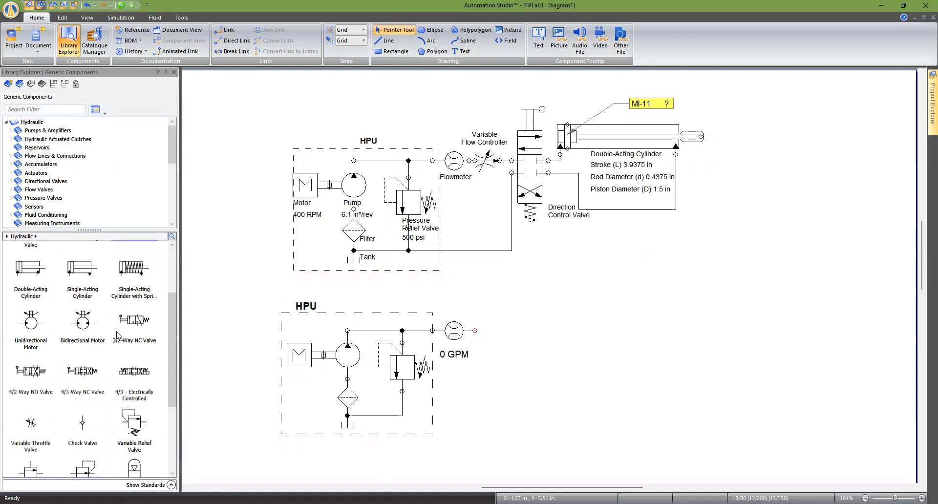
left_click_drag(28, 405, 543, 334)
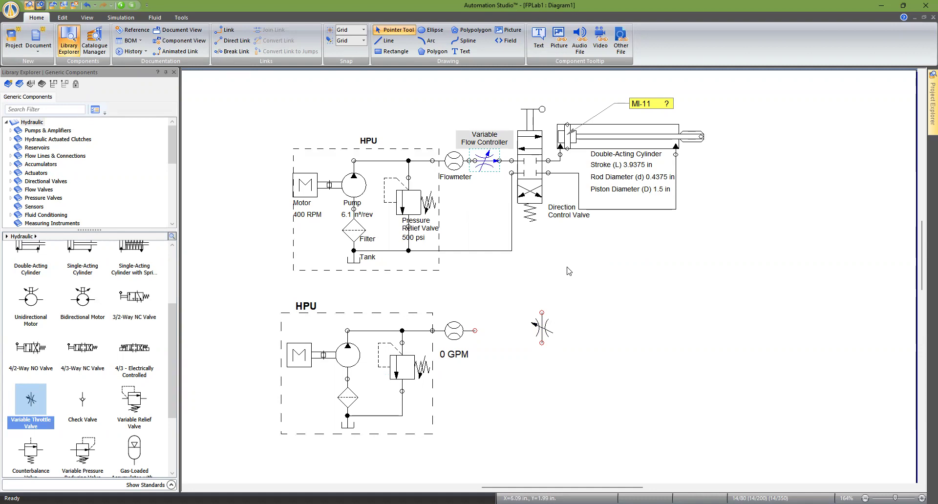
left_click(542, 327)
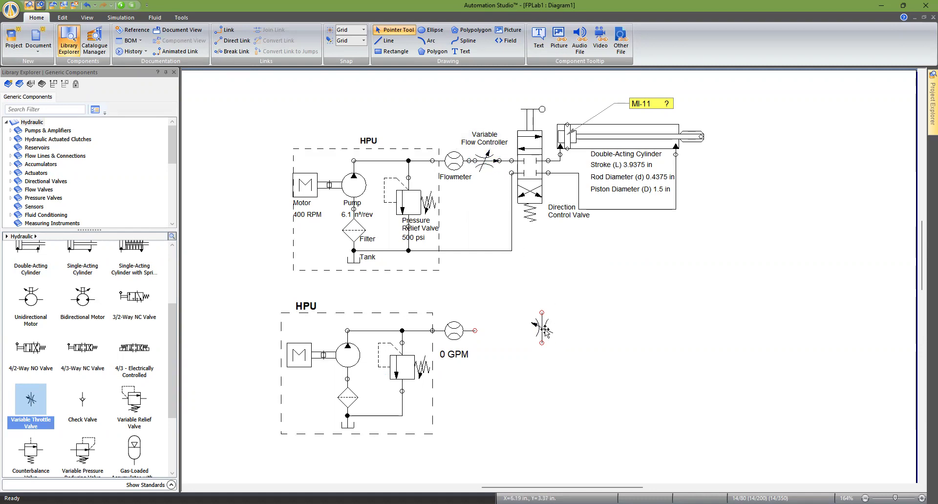
Rotate the throttle valve right 90° and move it closer to the new flowmeter, level with its outlet.
left_click(63, 17)
left_click(473, 47)
left_click(500, 106)
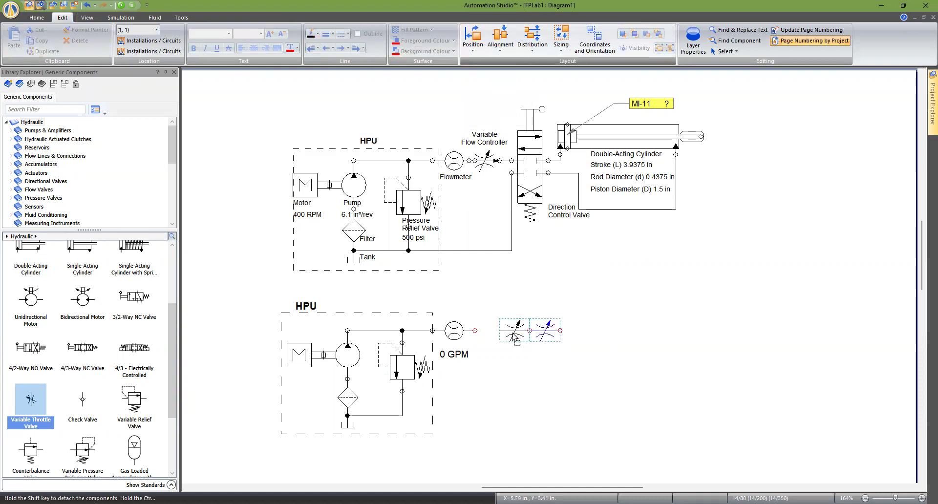
left_click_drag(544, 385, 513, 333)
left_click(478, 181)
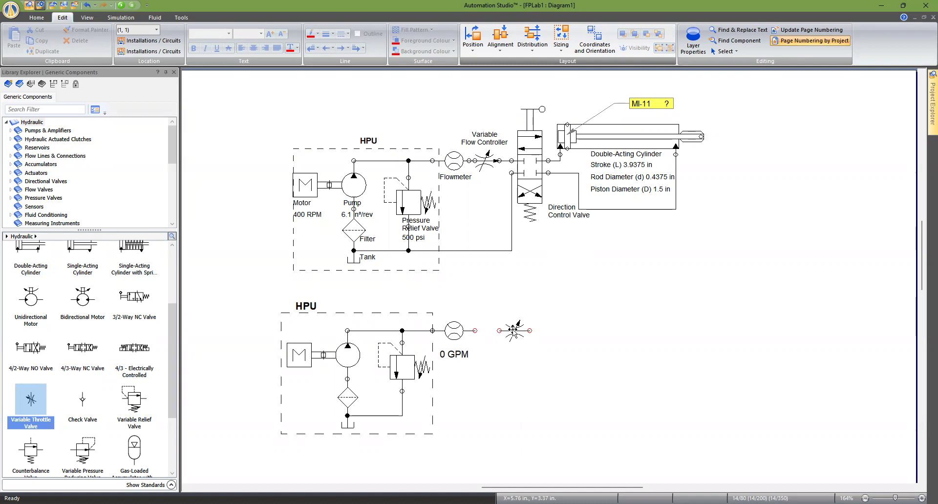
Place a Variable Flow Controller from the Flow Controls category to the right of the throttle valve and rotate it right 90°.
left_click_drag(172, 354, 171, 264)
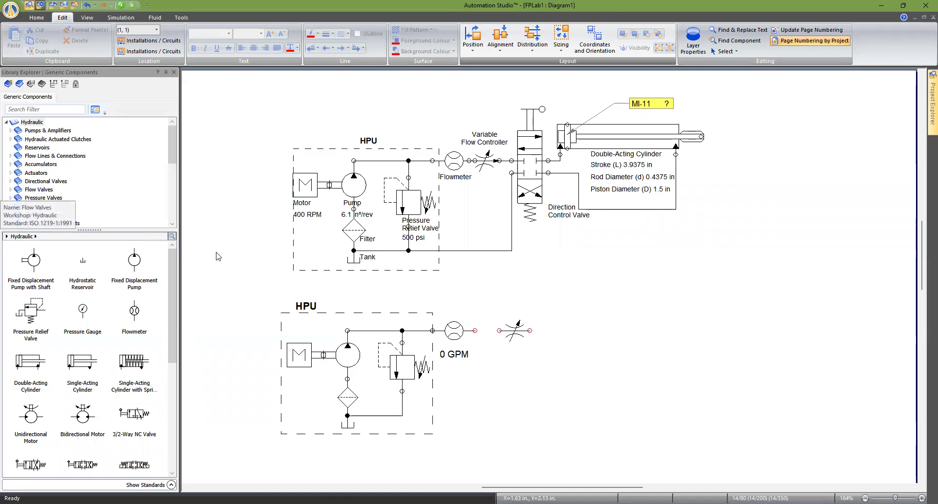
left_click(11, 190)
left_click(39, 190)
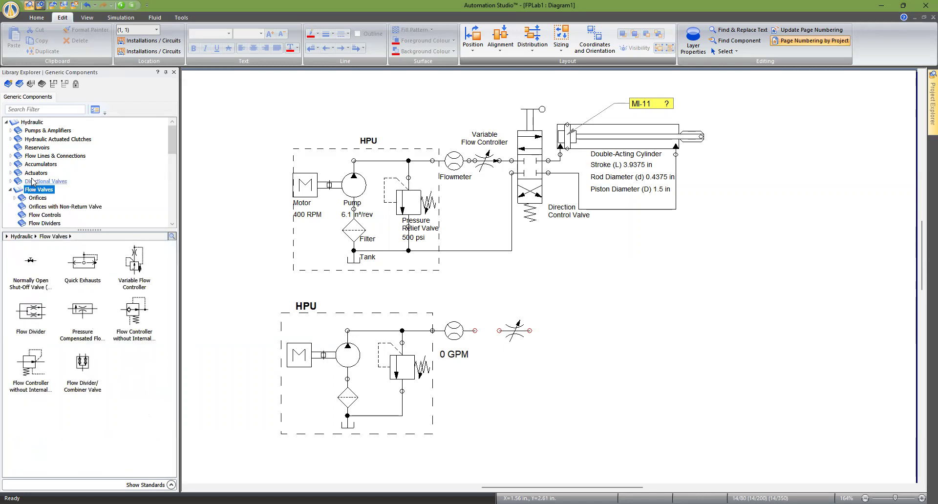
left_click(45, 215)
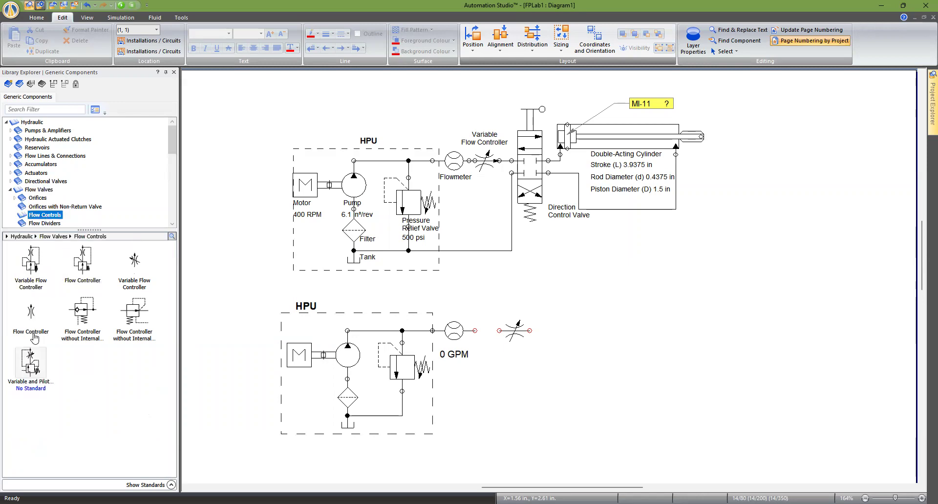
left_click(136, 266)
mouse_move(134, 264)
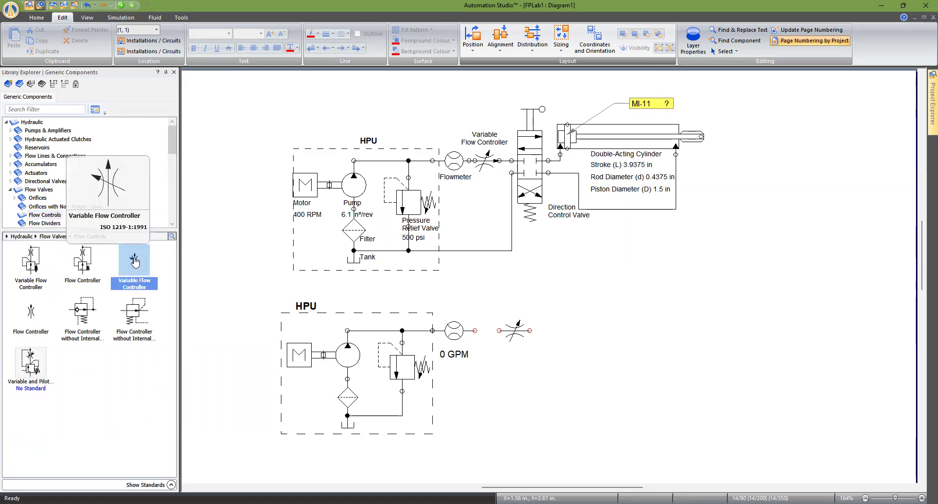
left_click_drag(133, 262, 579, 320)
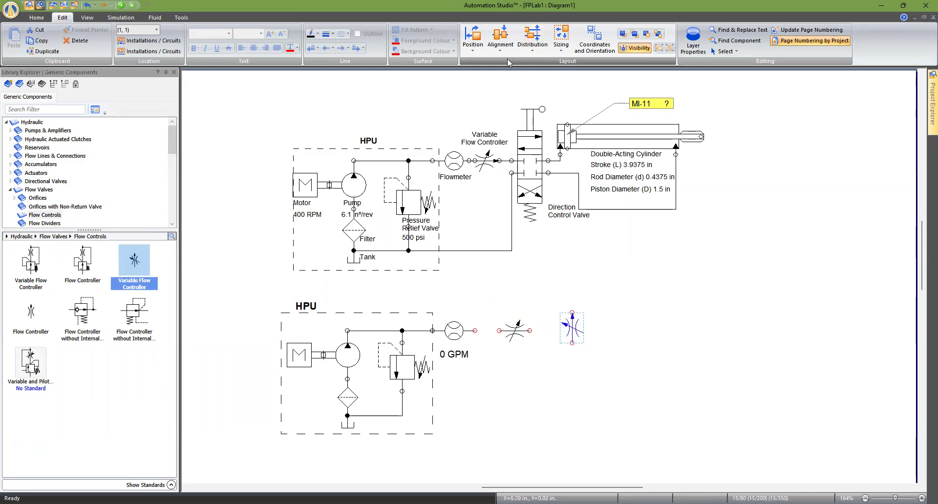
left_click(473, 42)
left_click(497, 63)
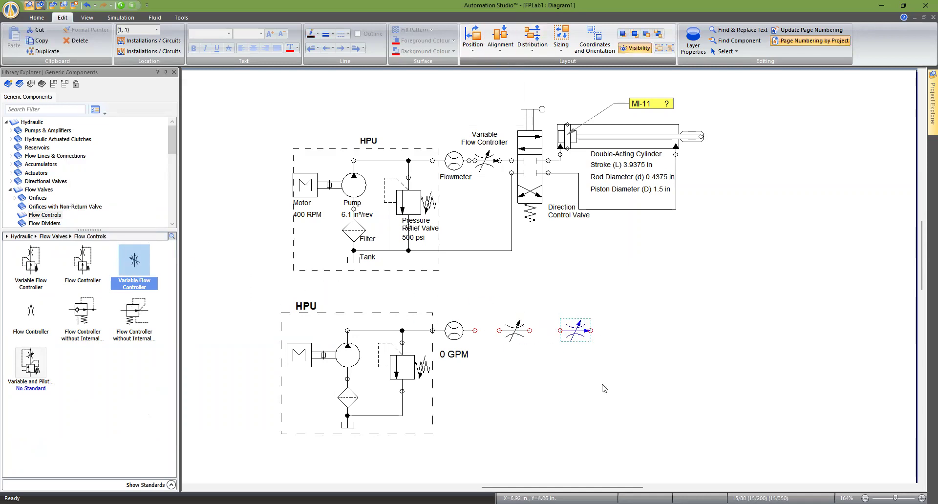
left_click(560, 373)
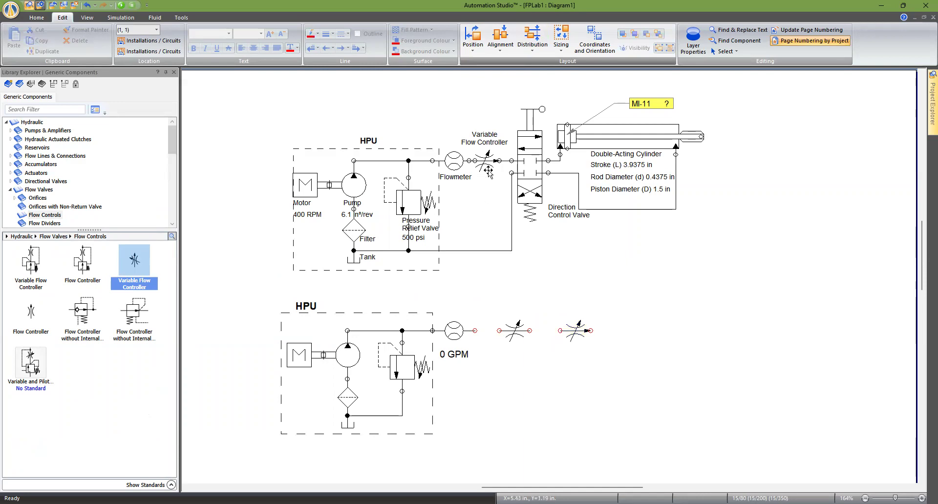
Delete the throttle valve and attach the Variable Flow Controller directly to the new flowmeter's outlet port.
left_click(517, 334)
right_click(517, 334)
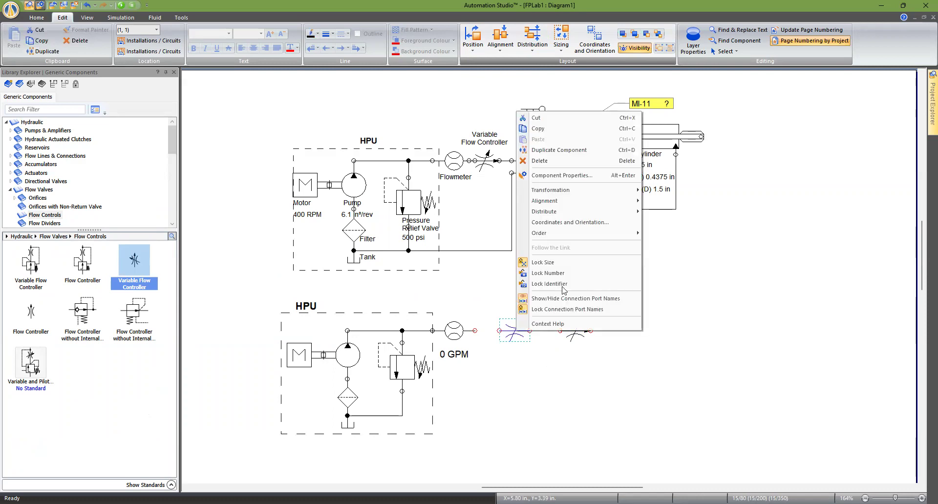
left_click(556, 161)
left_click_drag(575, 334, 493, 335)
left_click(530, 384)
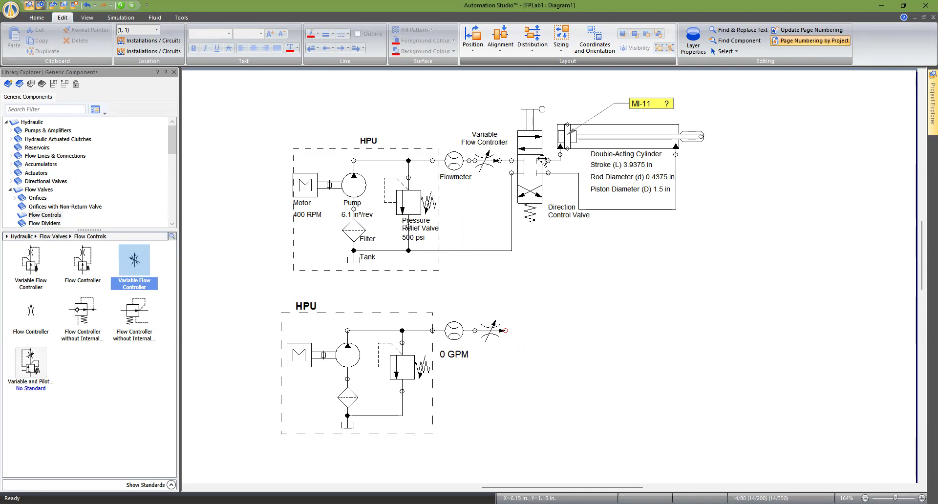
Place a 4/3-Way NC Valve from the Hydraulic library to the right of the new flow controller.
left_click(31, 123)
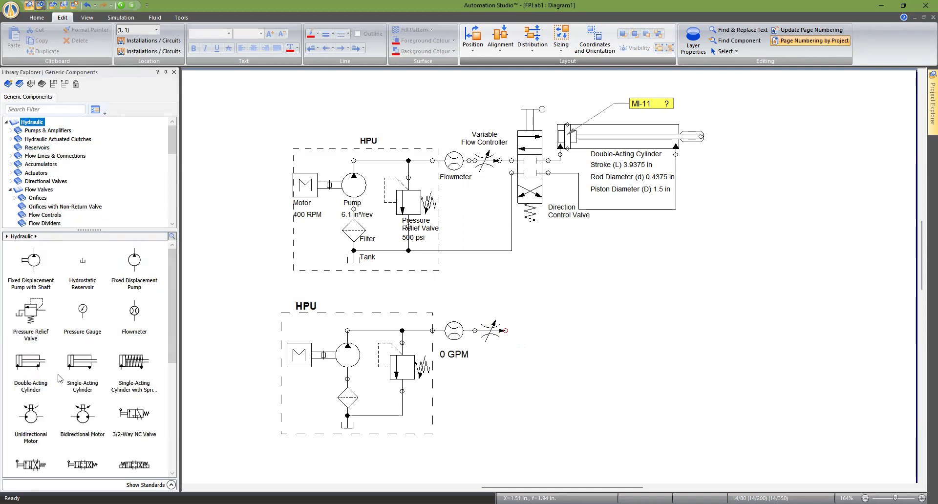
scroll(169, 323, "down", 3)
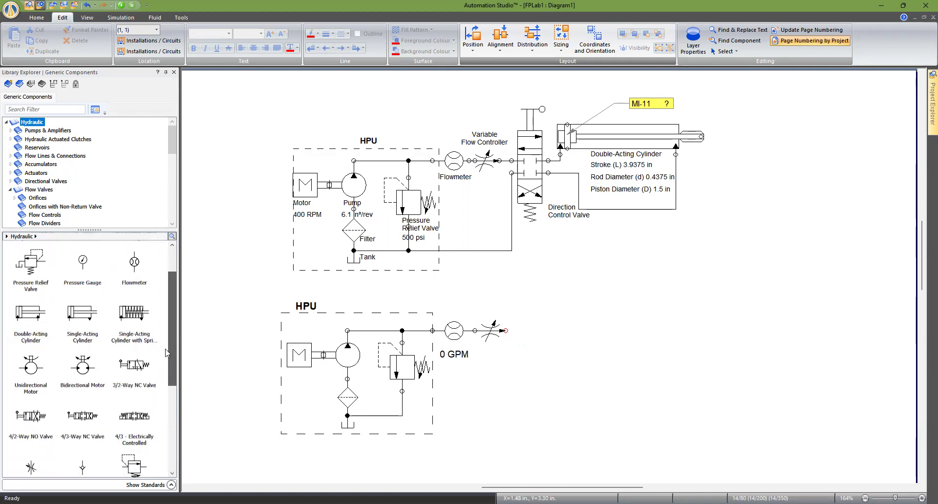
scroll(164, 381, "down", 3)
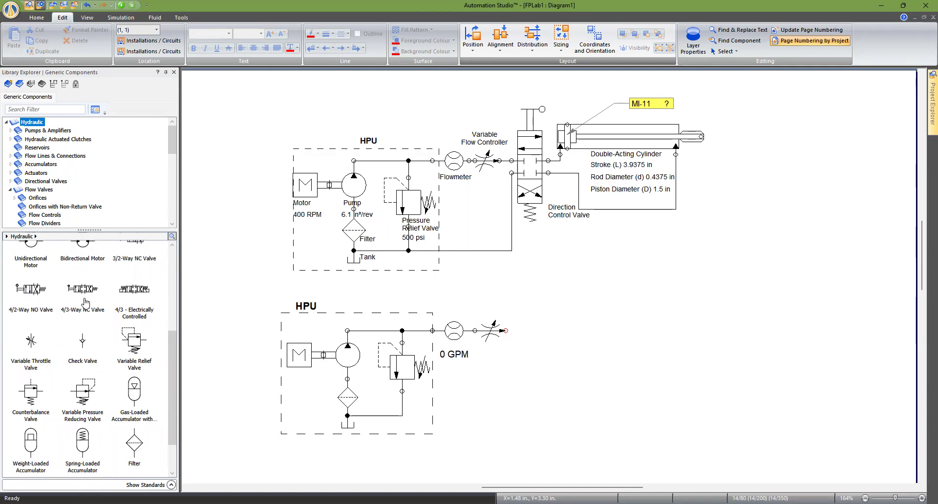
mouse_move(82, 293)
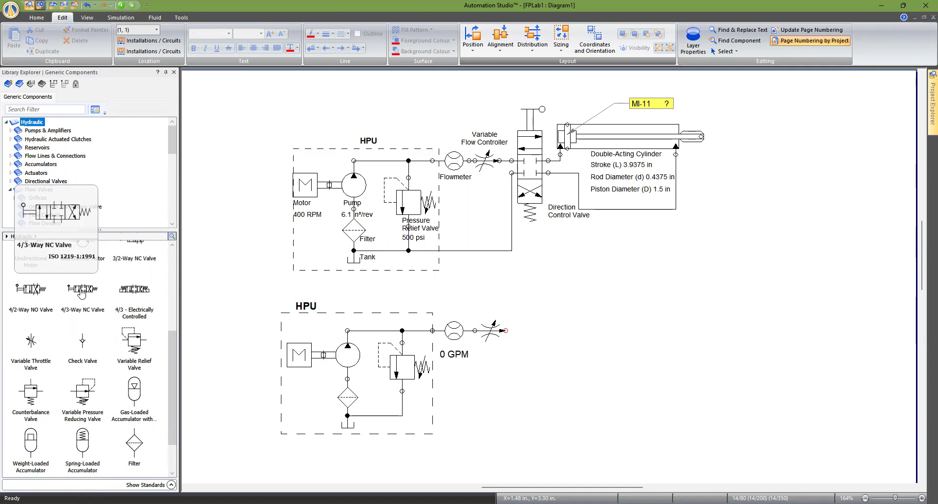
left_click(82, 293)
left_click_drag(82, 294, 599, 308)
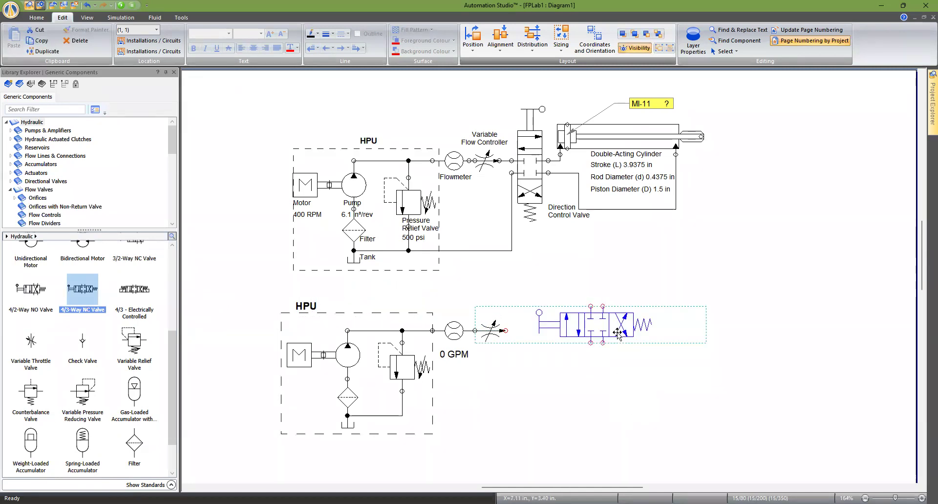
Rotate the 4/3-Way NC Valve right 90° and move it beside the flow controller, with its upper ports level with the outlet.
left_click(473, 47)
left_click(502, 107)
left_click_drag(593, 325, 542, 336)
left_click(524, 336)
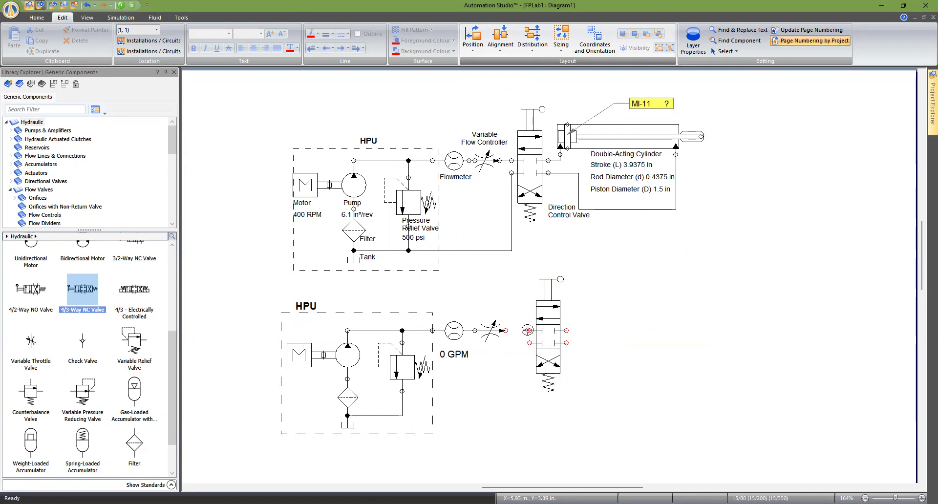
Attach the 4/3-Way NC Valve's upper inlet port directly to the Variable Flow Controller's outlet.
left_click_drag(546, 340, 505, 335)
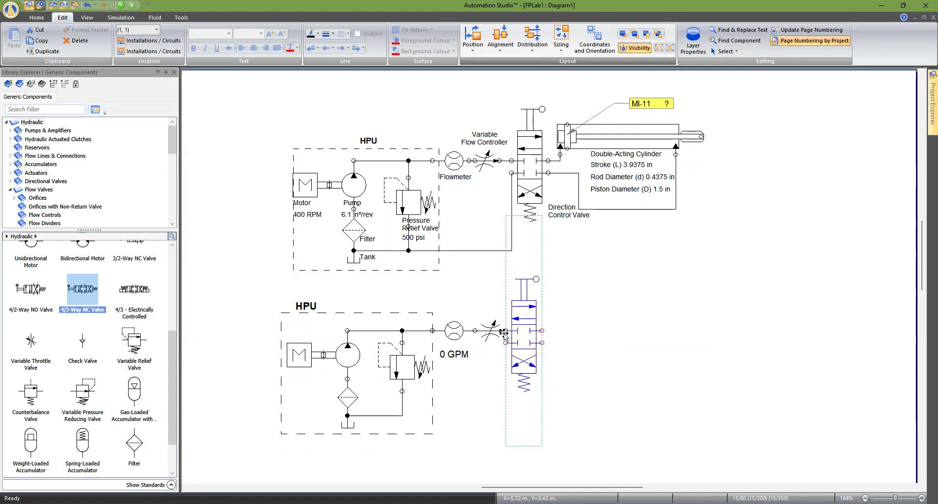
left_click(503, 333)
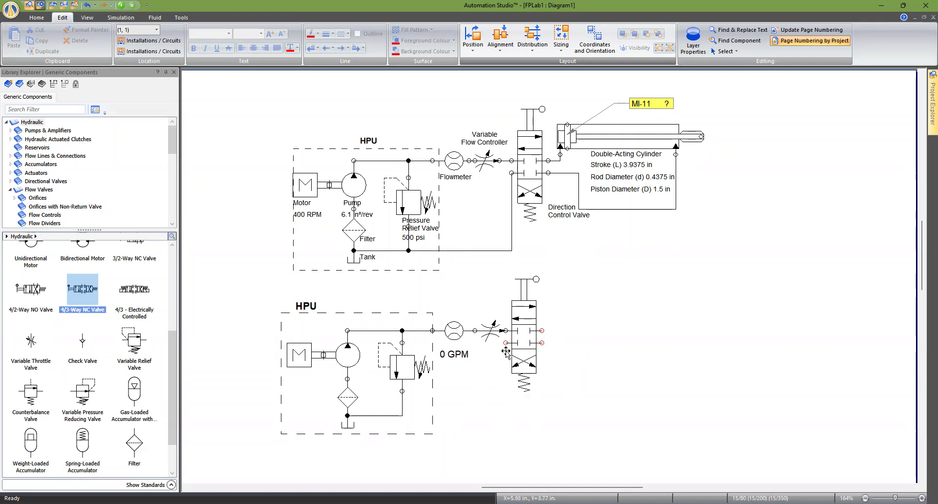
Connect the directional valve's free inlet-side port to the tank return junction below the pressure relief valve.
mouse_move(506, 345)
left_mouse_down()
mouse_move(498, 413)
mouse_move(403, 416)
left_mouse_up()
left_click_drag(402, 416, 402, 416)
left_click(458, 417)
Replace the valve's return line with a Hydrostatic Reservoir connected to the same port.
right_click(458, 417)
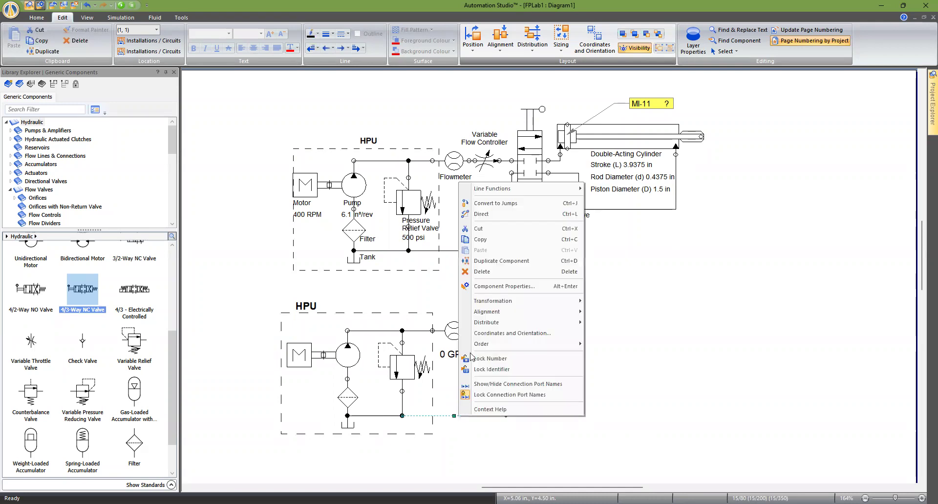
left_click(559, 394)
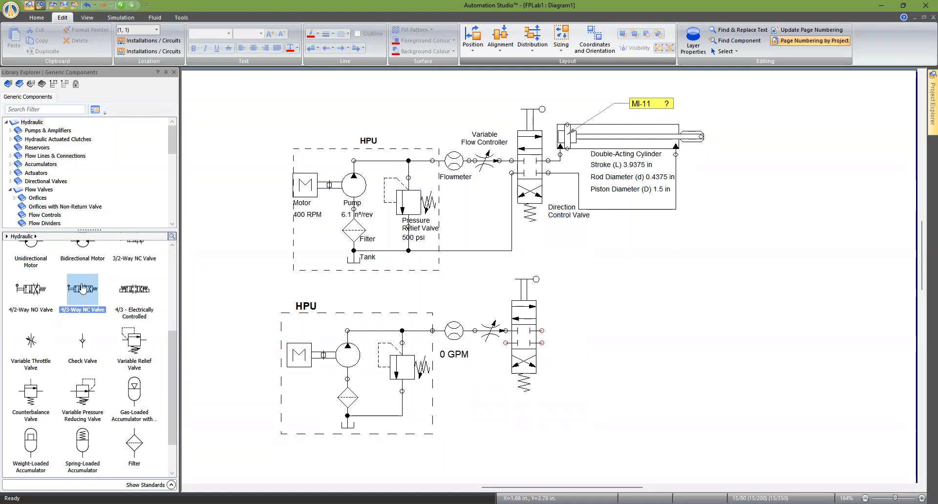
scroll(84, 285, "up", 4)
left_click_drag(86, 272, 82, 259)
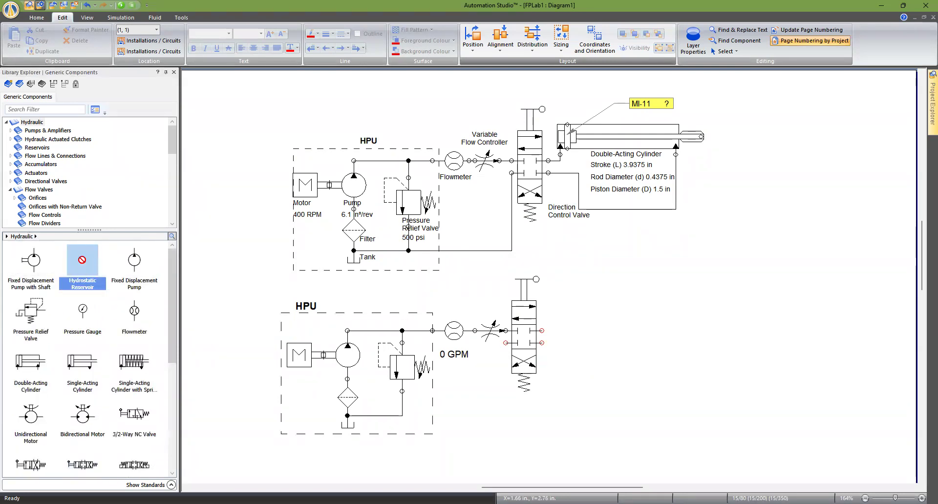
left_click_drag(505, 350, 492, 361)
left_click(503, 394)
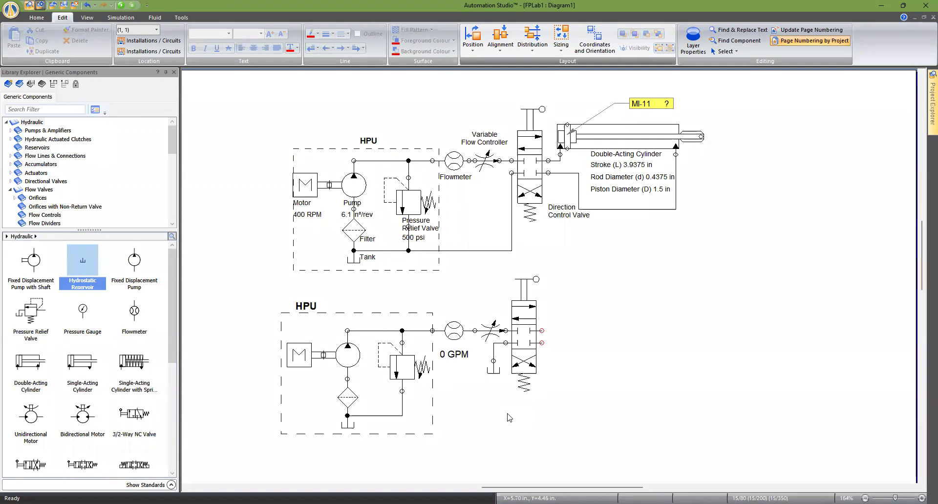
Undo the reservoir placement and the deletion of the return line, restoring the connection to the HPU tank.
key("ctrl+z")
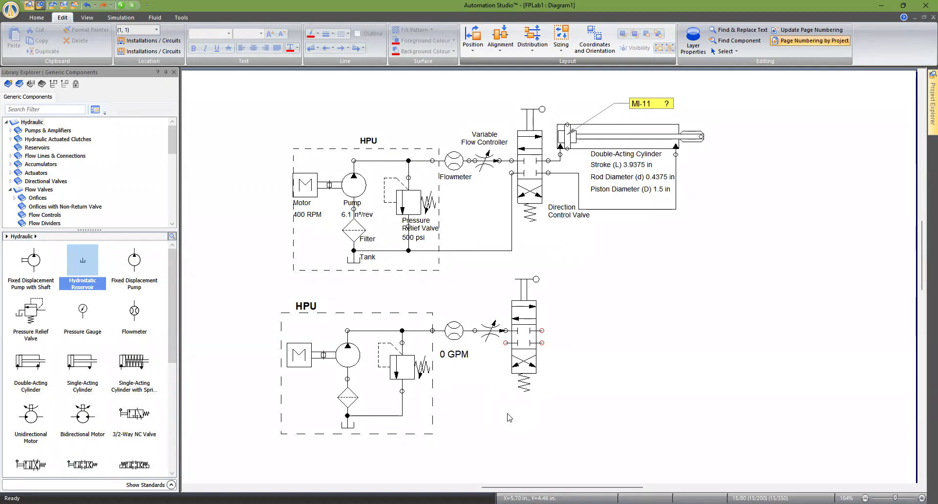
key("ctrl+y")
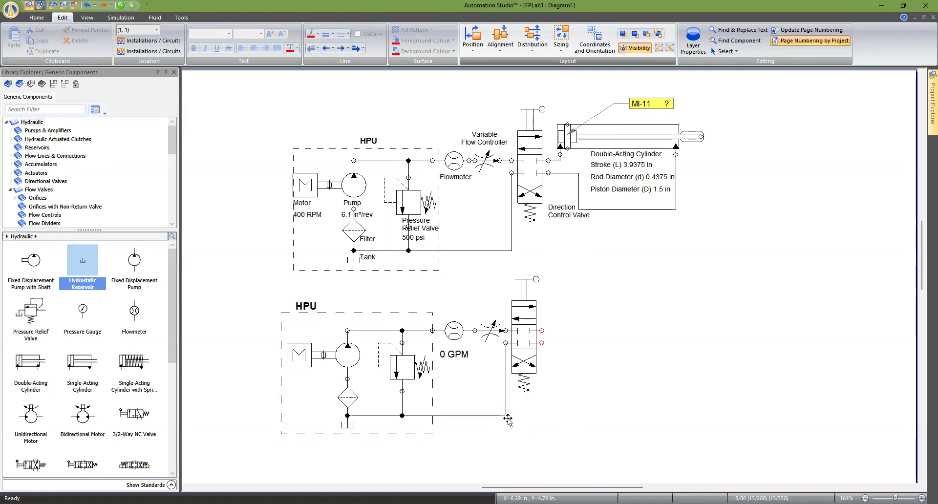
left_click(421, 423)
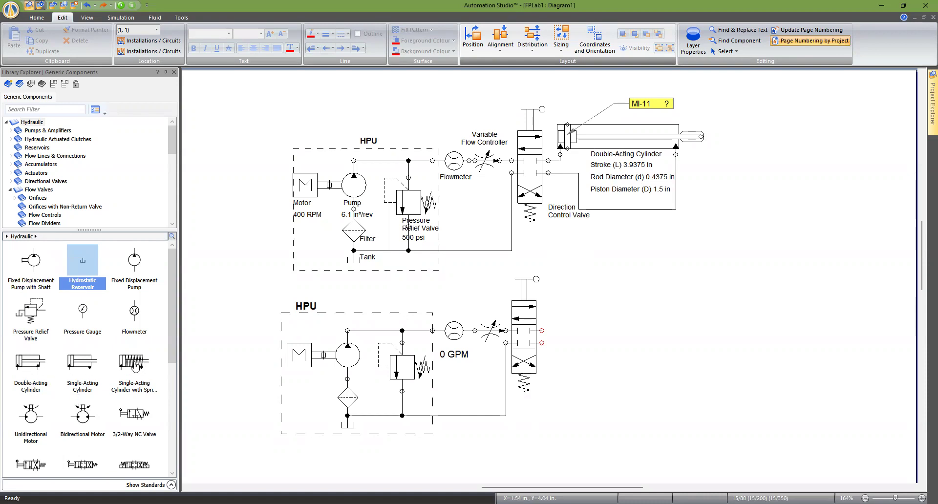
Place a Double-Acting Cylinder from the Hydraulic library to the right of the new directional valve.
left_click(30, 369)
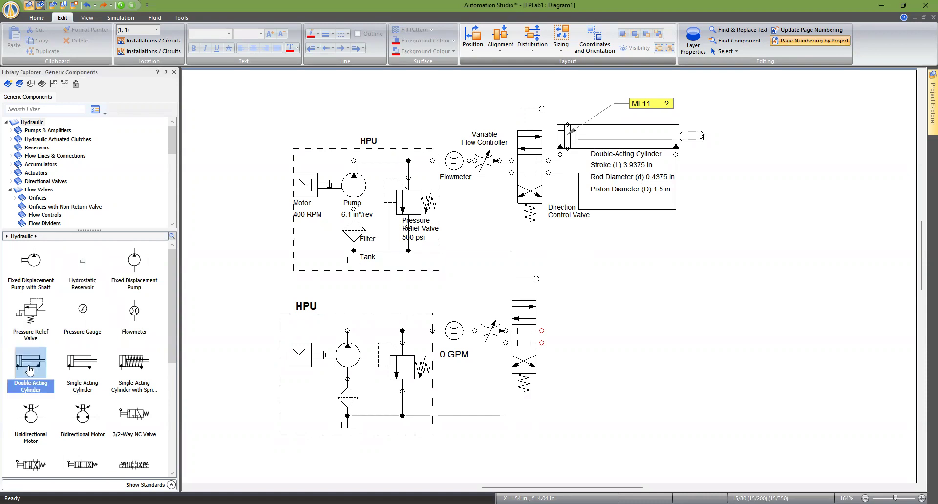
mouse_move(30, 370)
left_click_drag(30, 370, 589, 289)
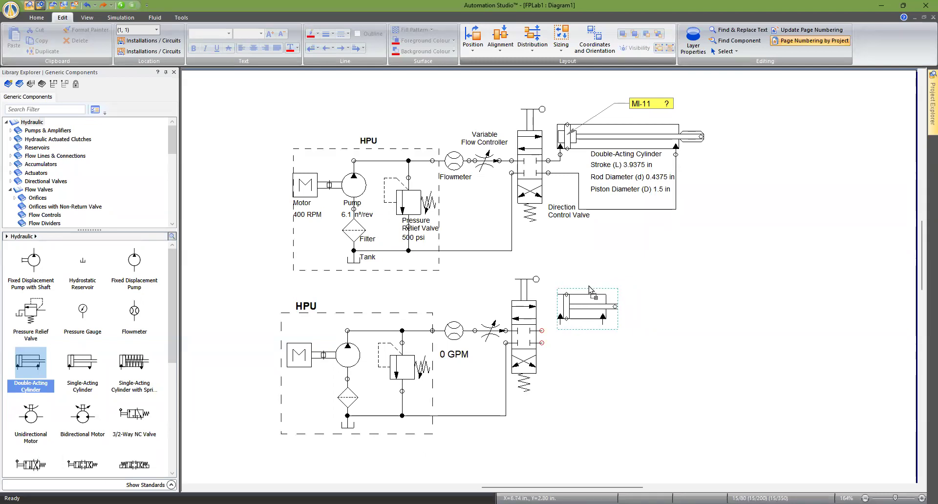
left_click(589, 290)
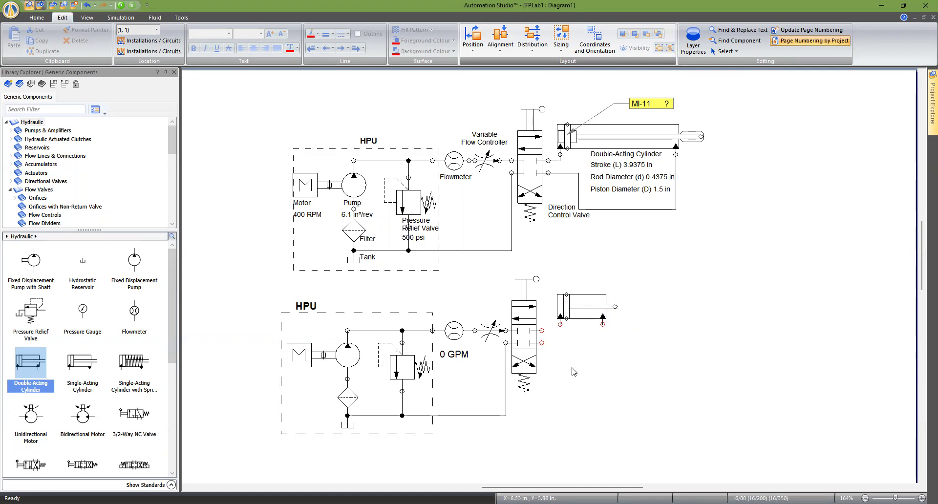
Open the new cylinder's component properties and review its builder, variable assignment, accessories and troubleshooting settings before returning to the data.
left_click(584, 311)
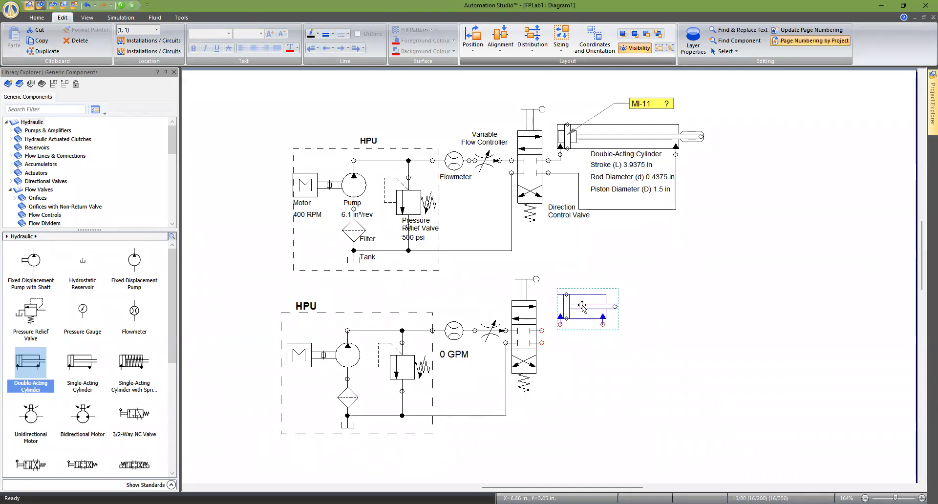
double_click(582, 307)
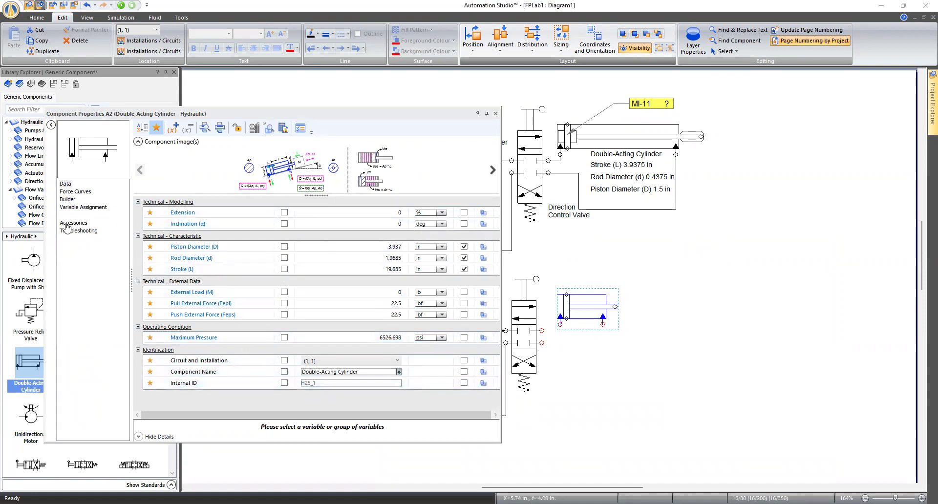
left_click(66, 184)
left_click(73, 192)
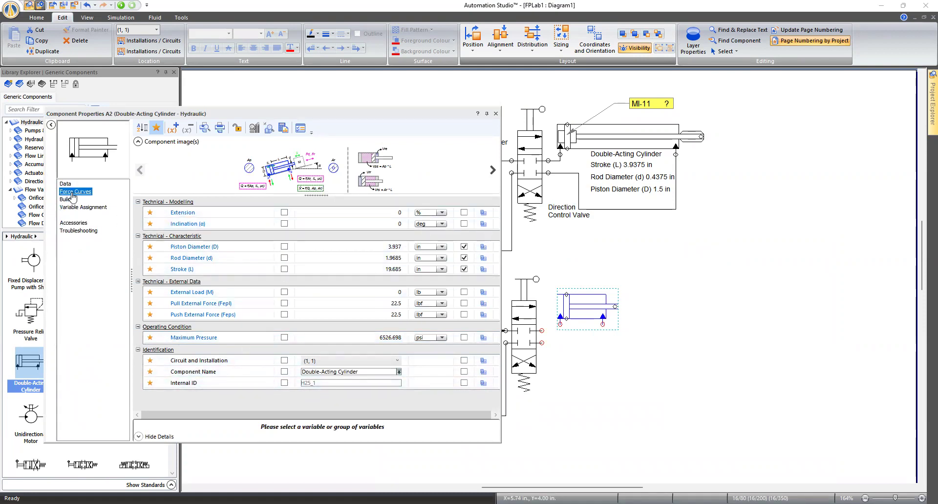
left_click(67, 200)
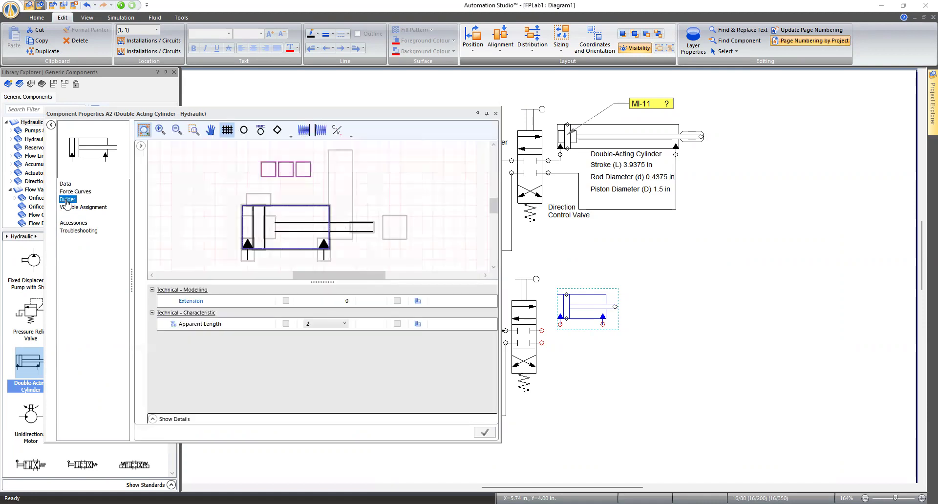
left_click(76, 209)
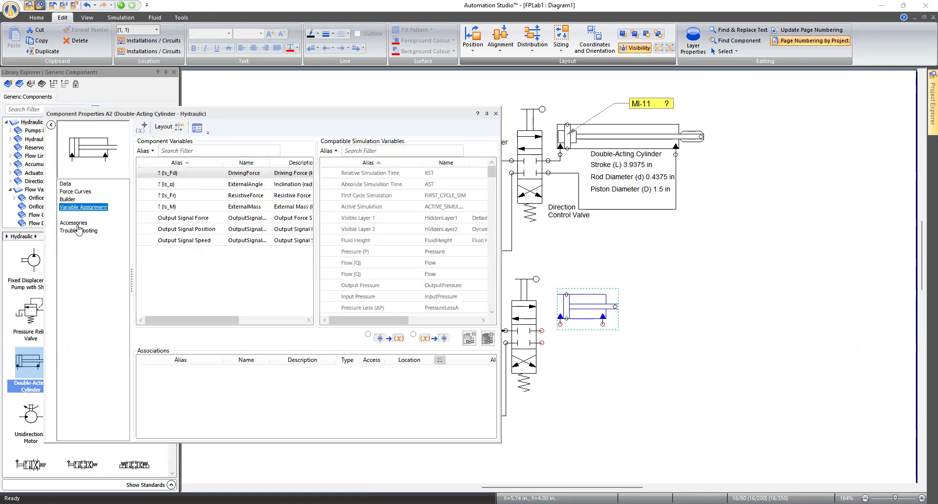
left_click(74, 224)
left_click(78, 234)
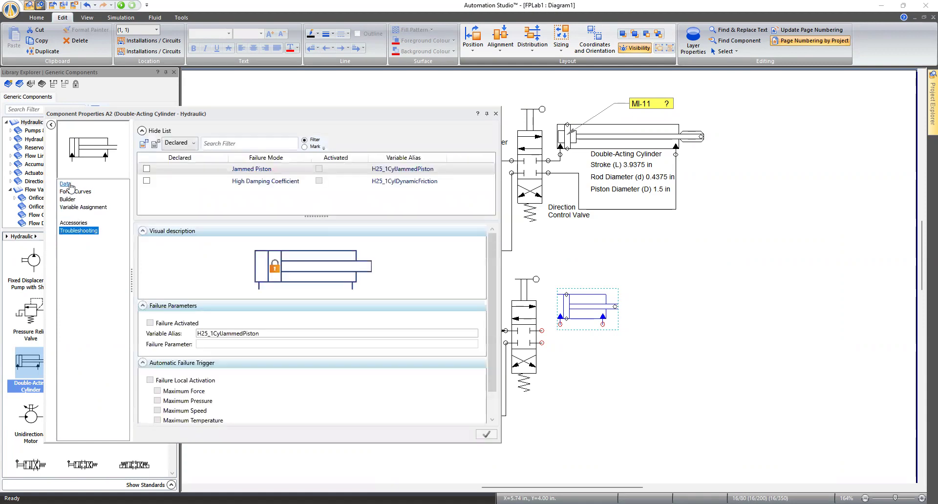
left_click(69, 186)
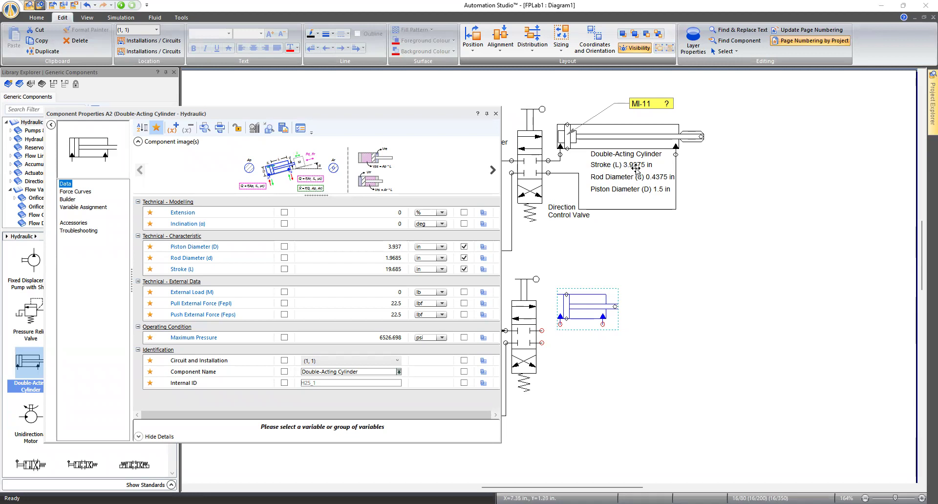
Set the new cylinder's piston diameter to 3.9375 in.
left_click(400, 247)
key("shift+End")
type("5")
key("Return")
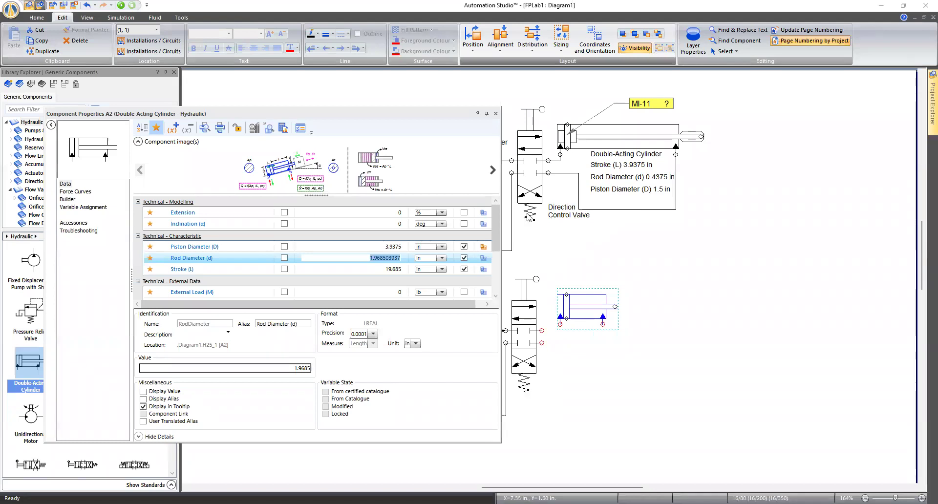
Set the new cylinder's stroke to 3.9375 in.
left_click(382, 269)
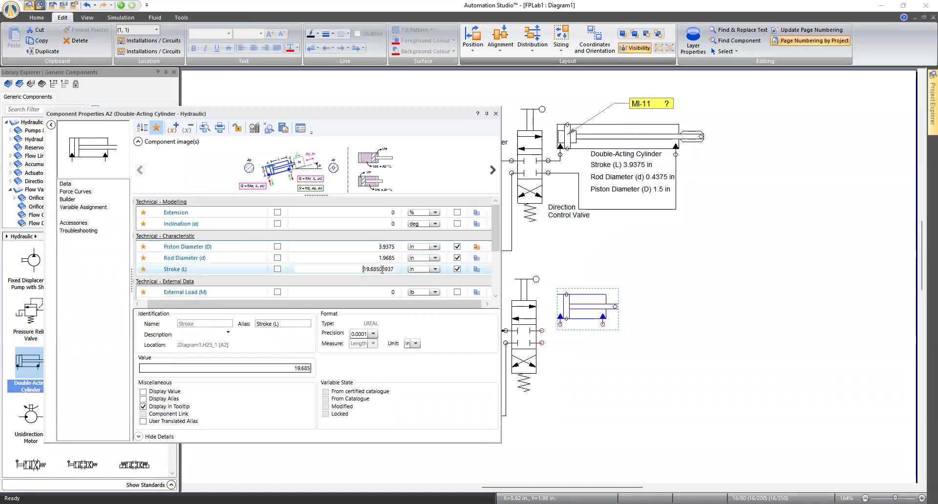
double_click(360, 270)
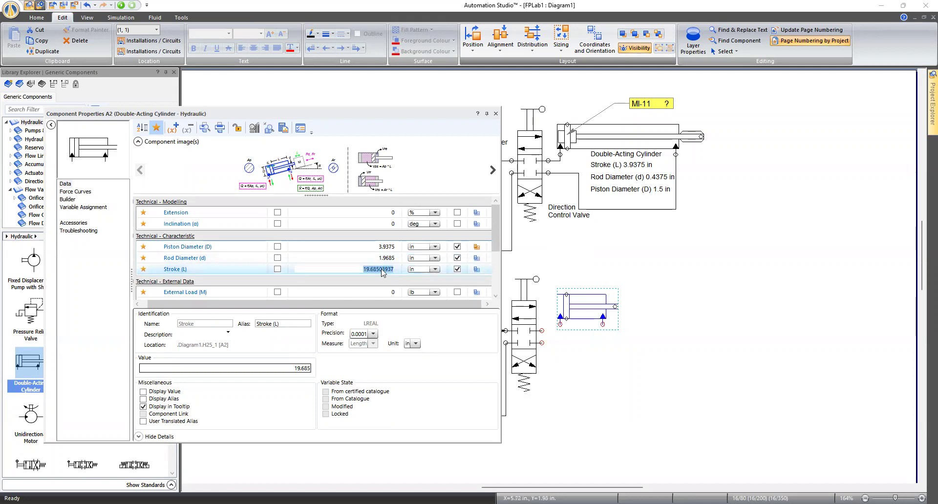
type("3.9375")
key("Return")
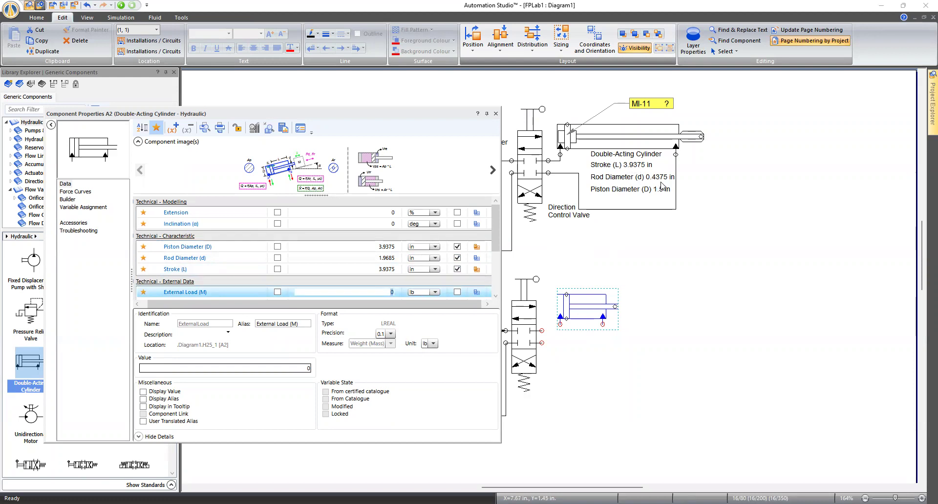
Set the new cylinder's rod diameter to 0.4375 in.
left_click(382, 258)
double_click(381, 258)
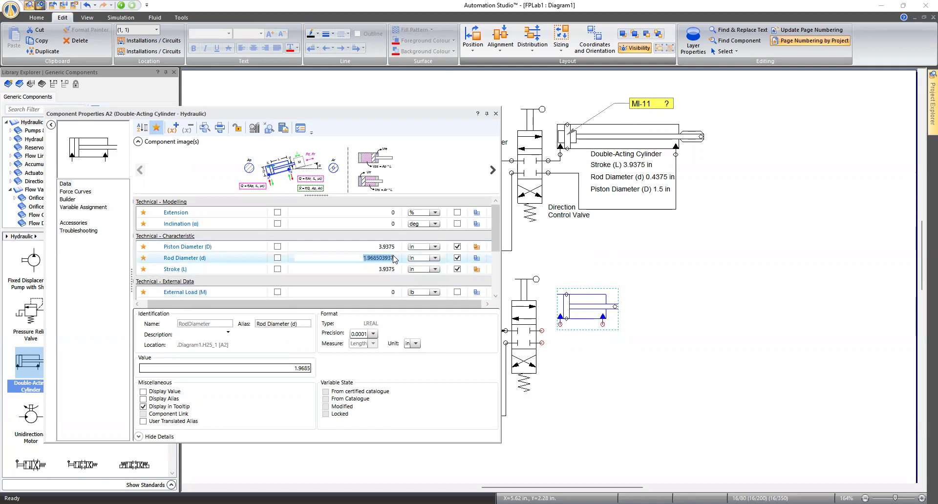
type("0.43")
key("Return")
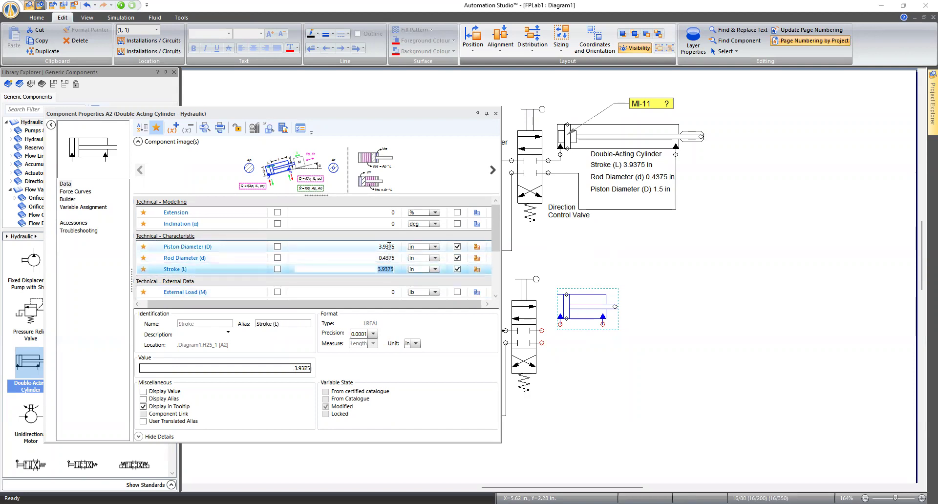
Set the new cylinder's piston diameter to 1.5 in.
left_click(389, 247)
key("ctrl+a")
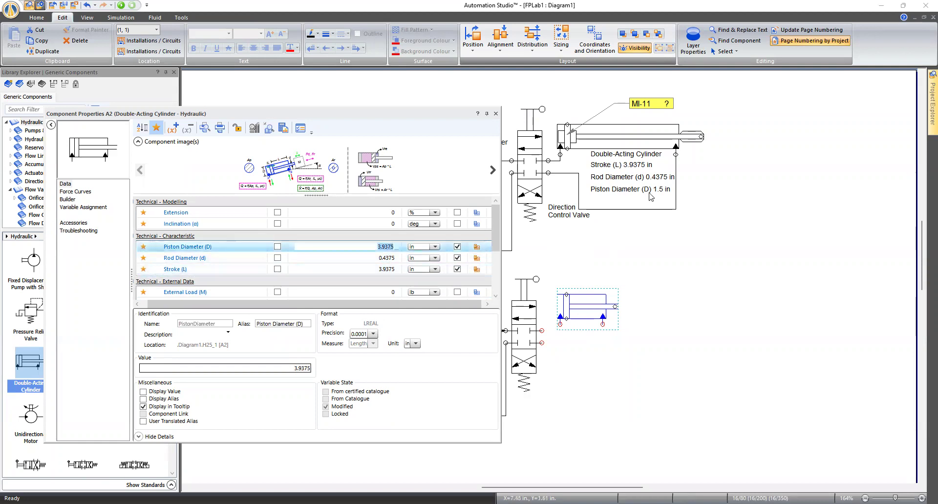
type("1.5")
key("Return")
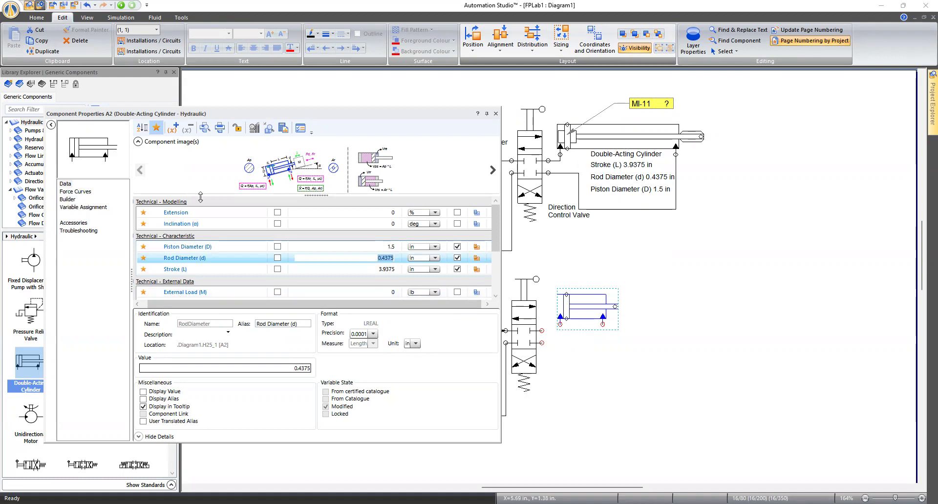
In the cylinder's builder, choose the fixed cushioning option for both sides of the piston.
left_click(68, 201)
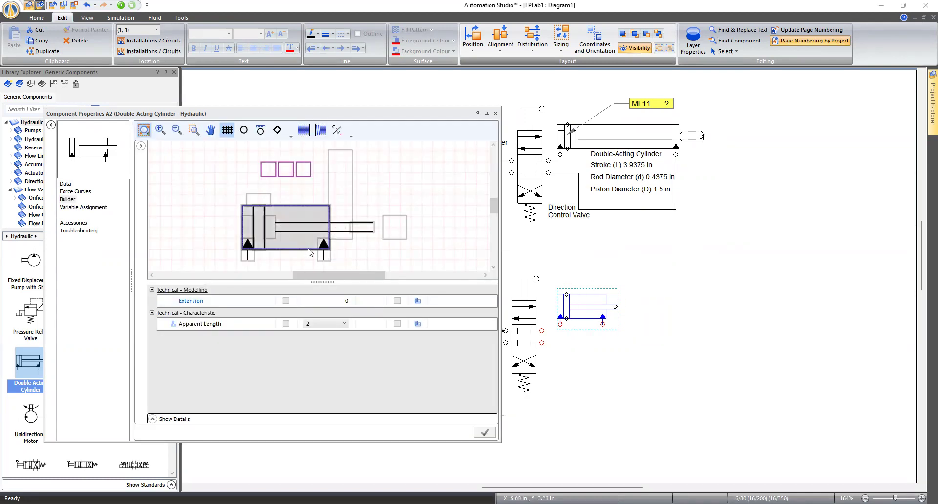
left_click(248, 226)
double_click(248, 226)
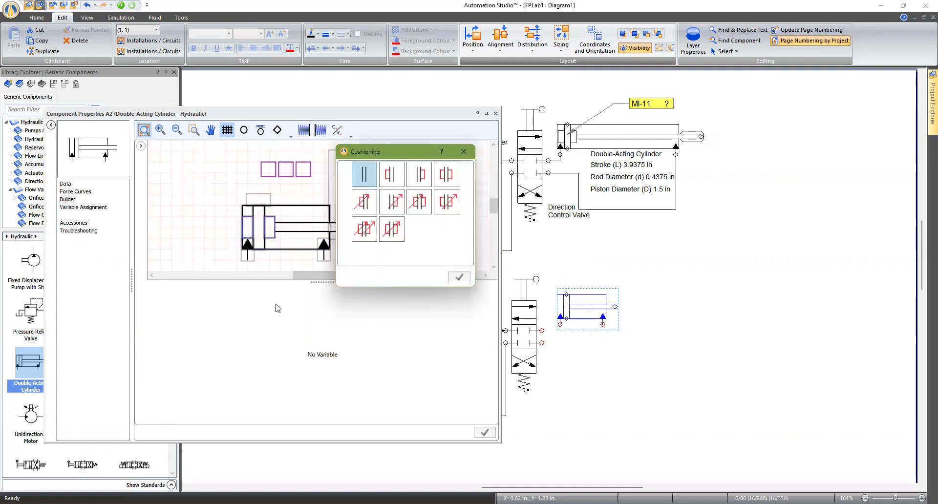
left_click(448, 177)
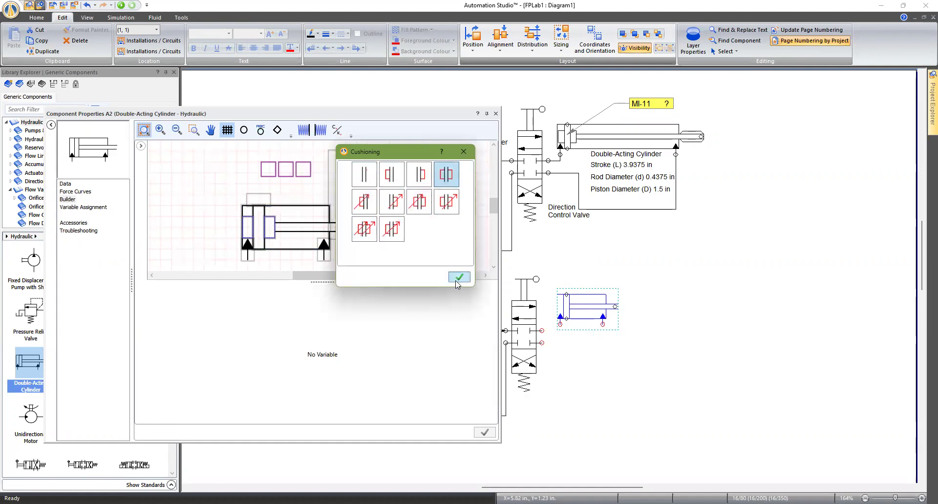
left_click(459, 279)
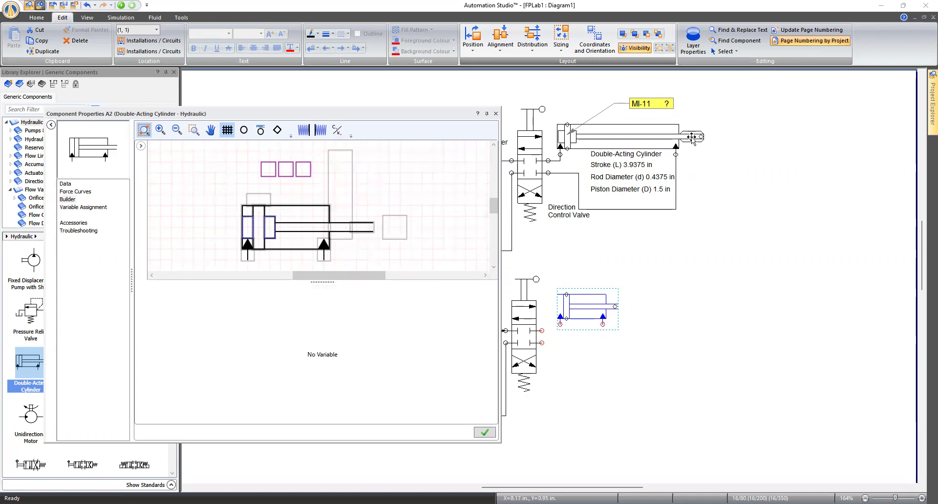
Fit the Cam Type 2 adaptor to the end of the cylinder's rod.
left_click(368, 231)
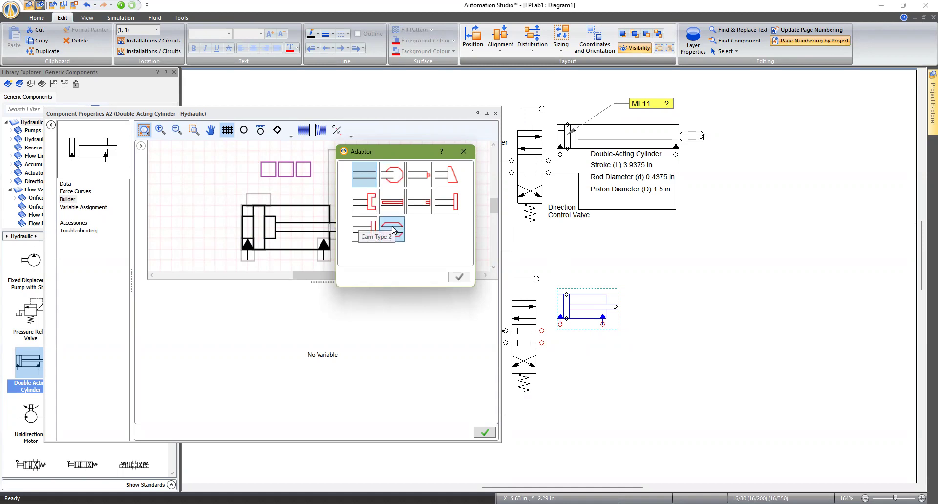
left_click(392, 229)
left_click(460, 278)
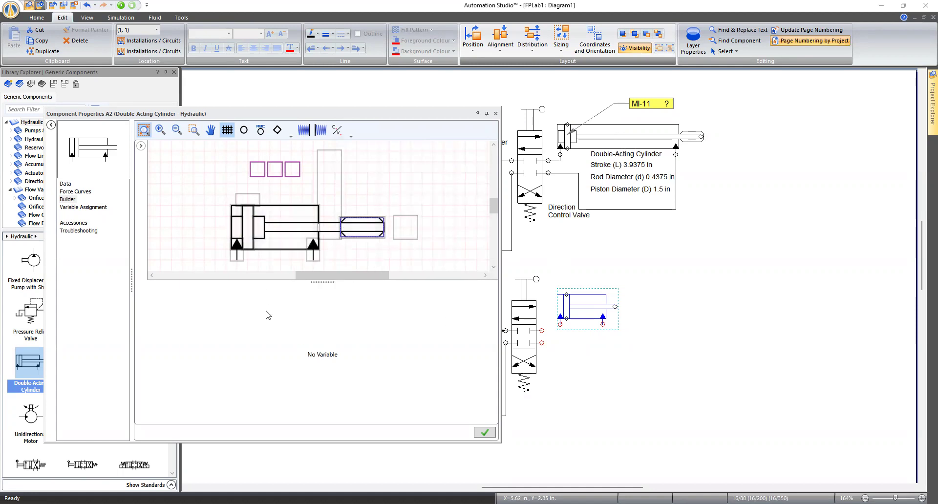
Set the new double-acting cylinder's apparent length to 5 and apply the change to the diagram.
left_click(288, 222)
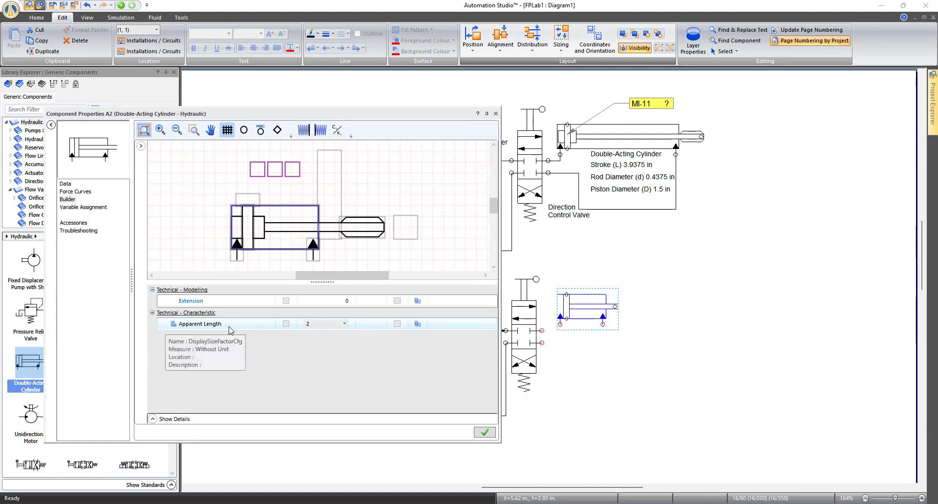
left_click(313, 324)
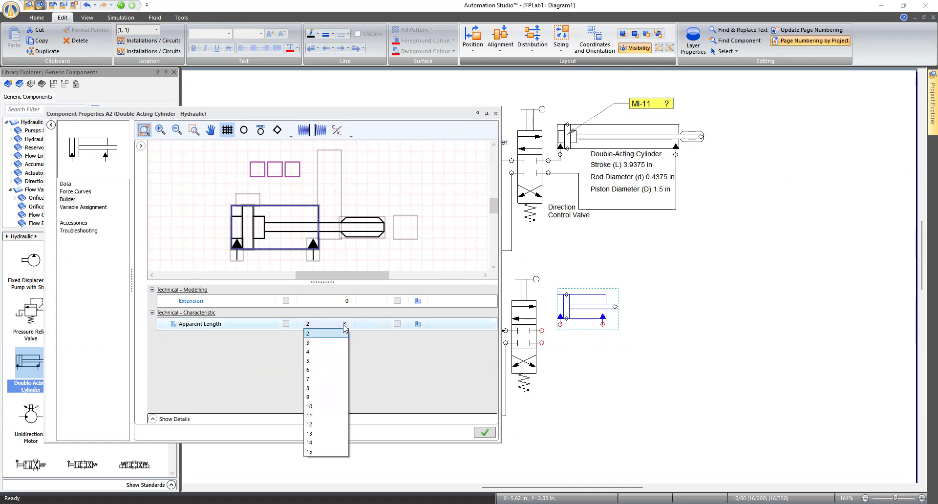
left_click(311, 362)
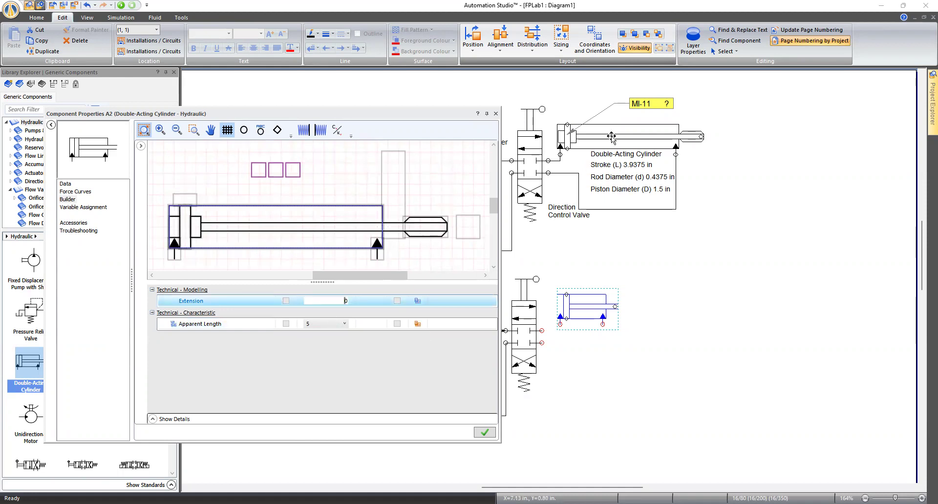
left_click(483, 433)
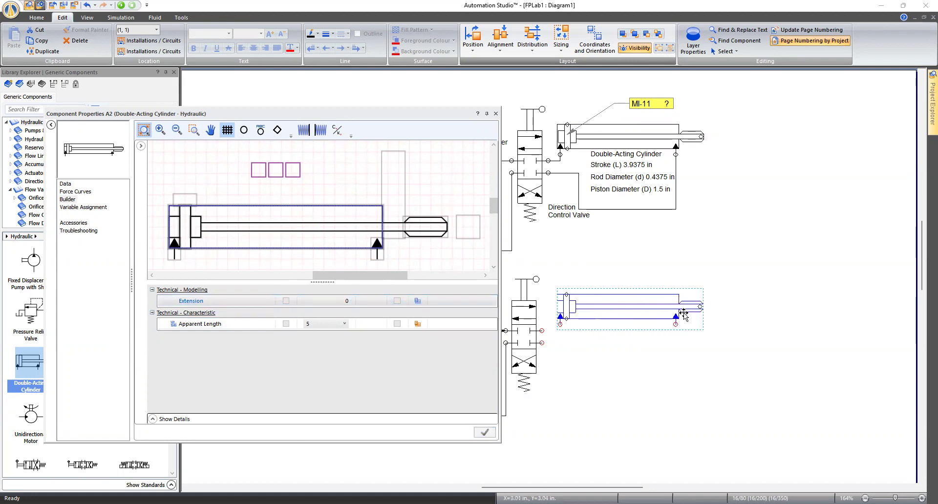
left_click(679, 380)
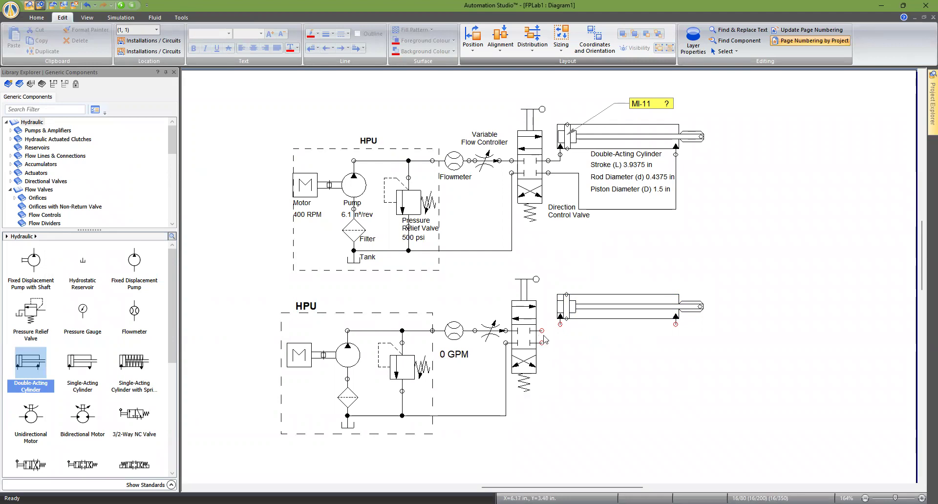
Connect the new directional valve's upper outlet to the cylinder's piston-side port and its lower outlet to the rod-side port.
left_click_drag(542, 331, 558, 326)
left_click_drag(675, 323, 542, 343)
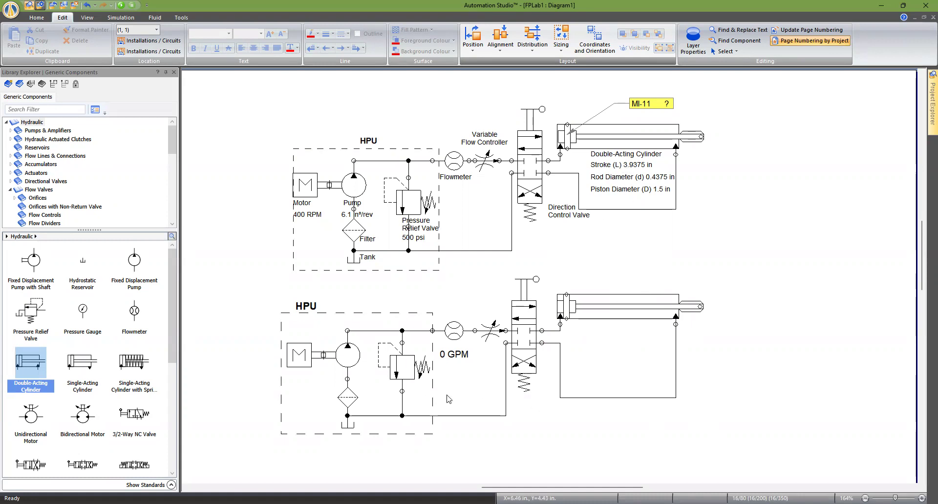
Delete the GPM reading label below the new flowmeter.
left_click(450, 357)
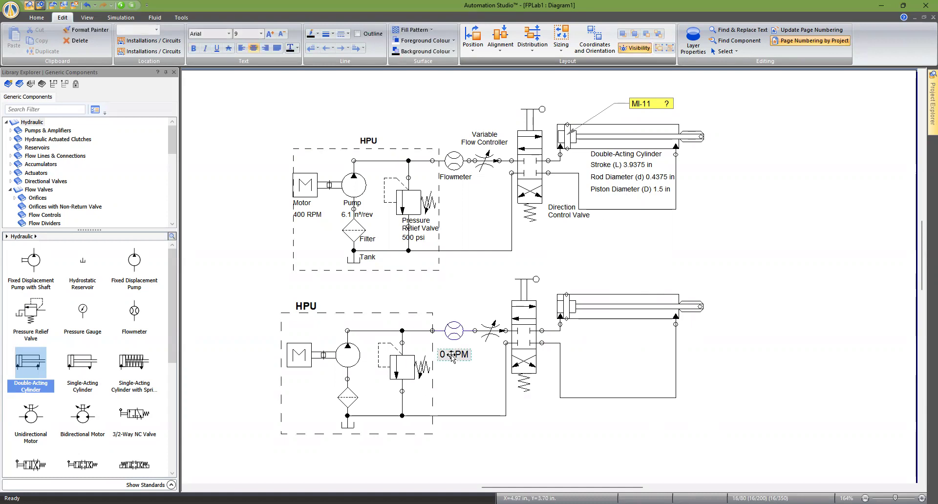
key("Delete")
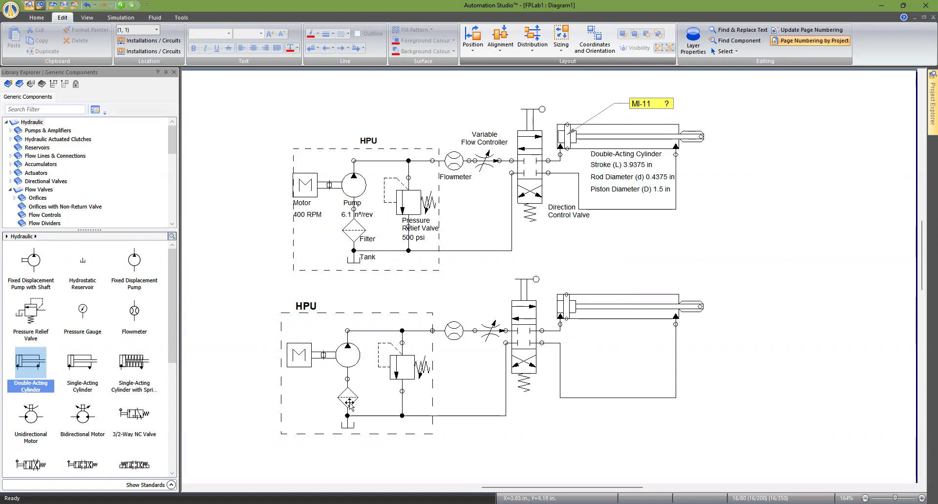
Set the new motor's speed to 400 RPM and display that value on the diagram.
double_click(299, 355)
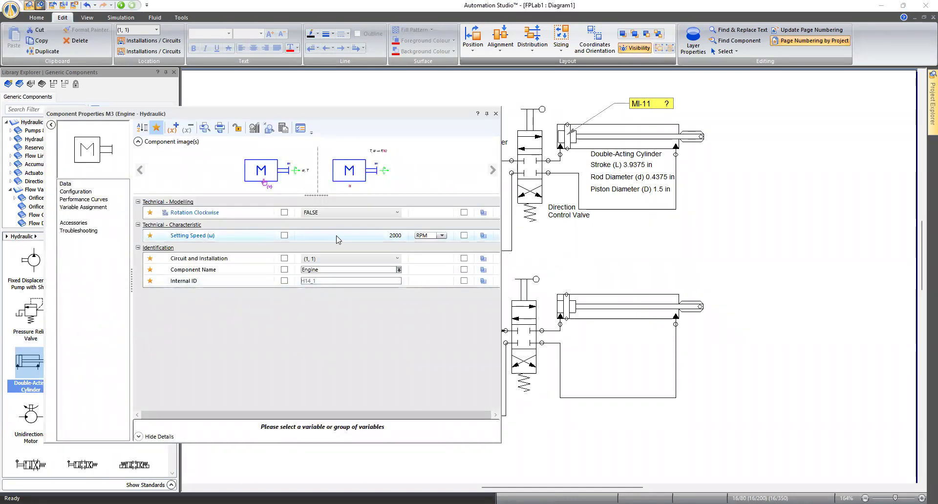
left_click(390, 236)
type("400")
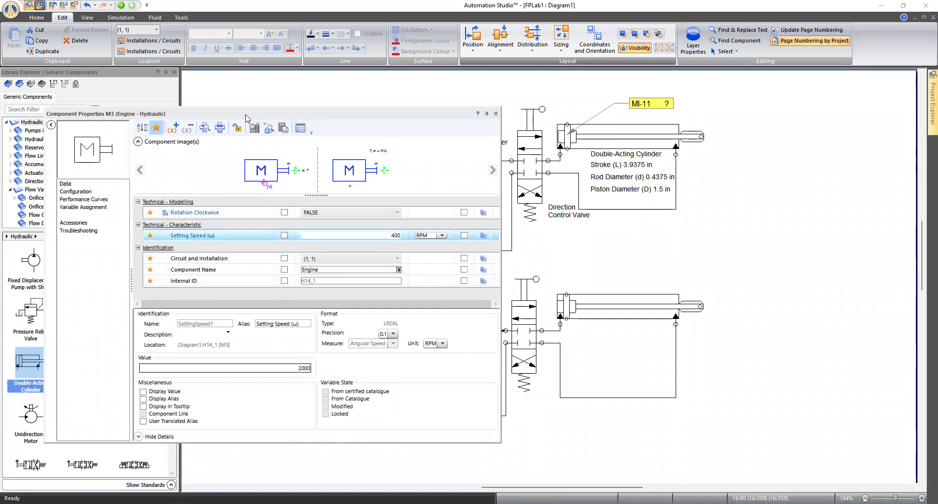
left_click_drag(363, 113, 716, 105)
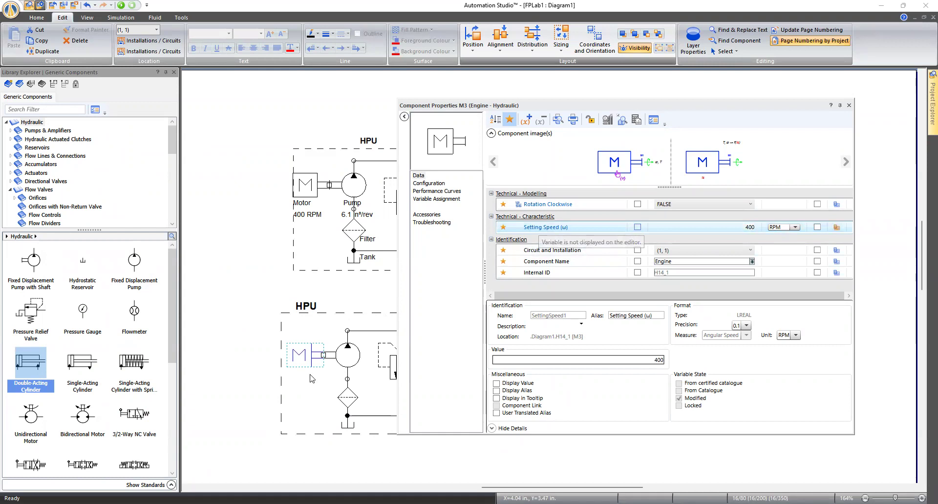
left_click(637, 227)
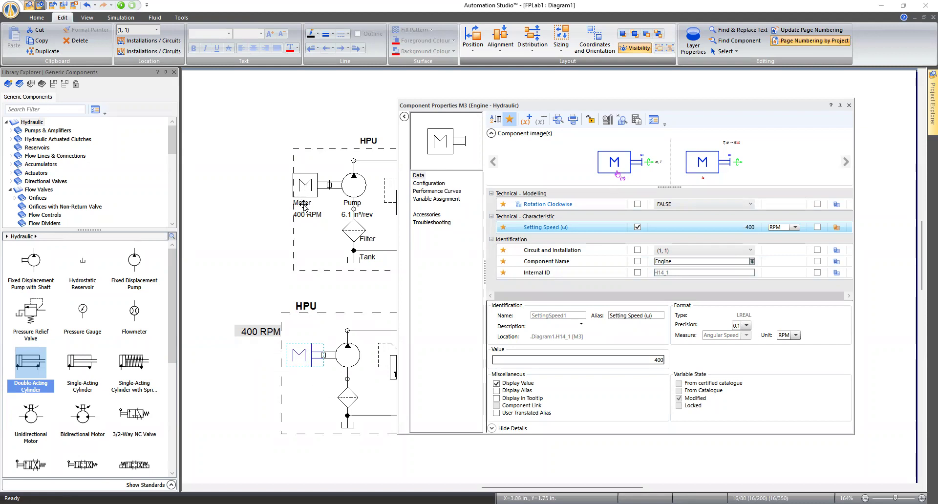
Display the new motor's component name on the diagram and change the name to Motor.
left_click(637, 262)
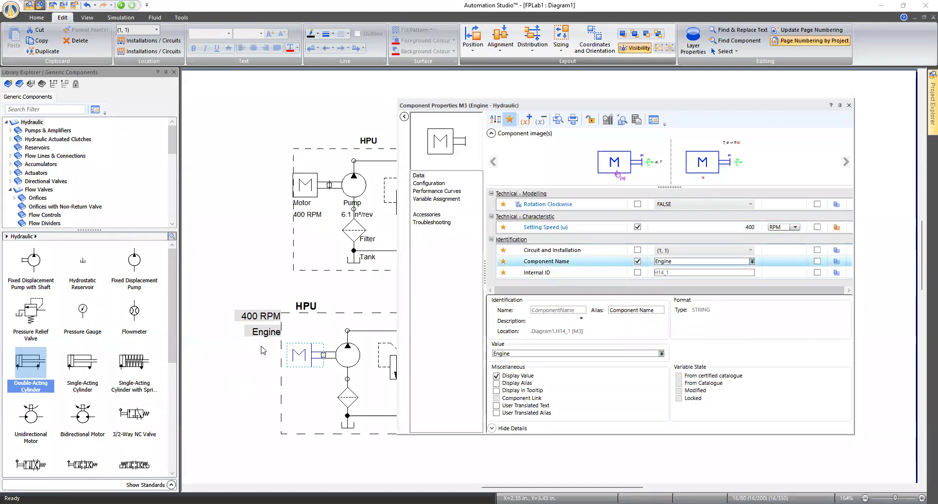
left_click(619, 260)
type("Motor")
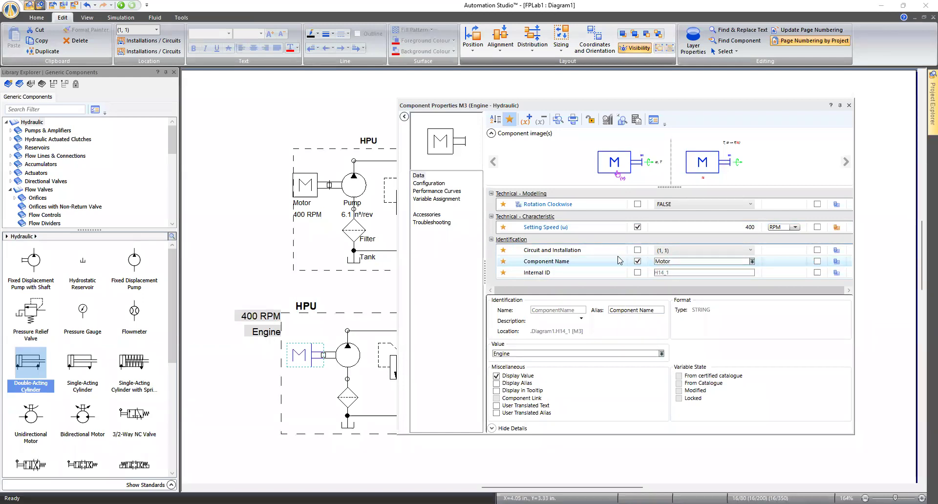
key("Return")
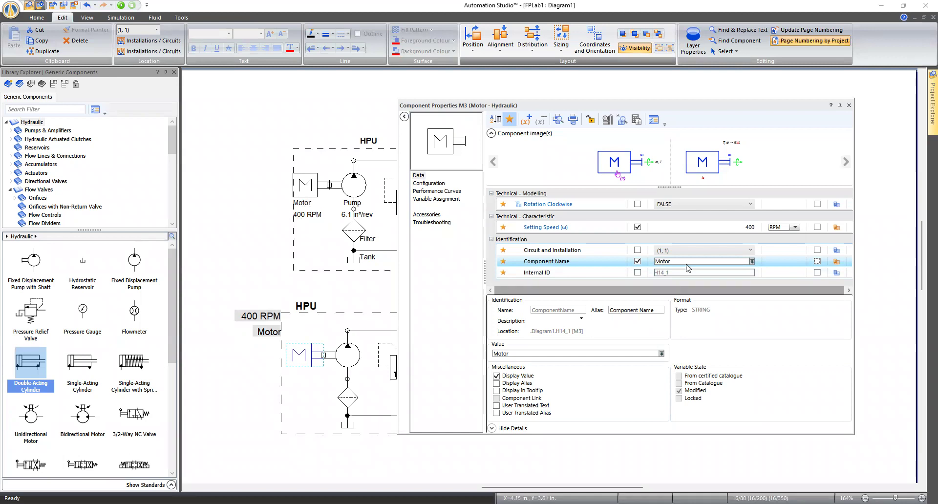
left_click(849, 106)
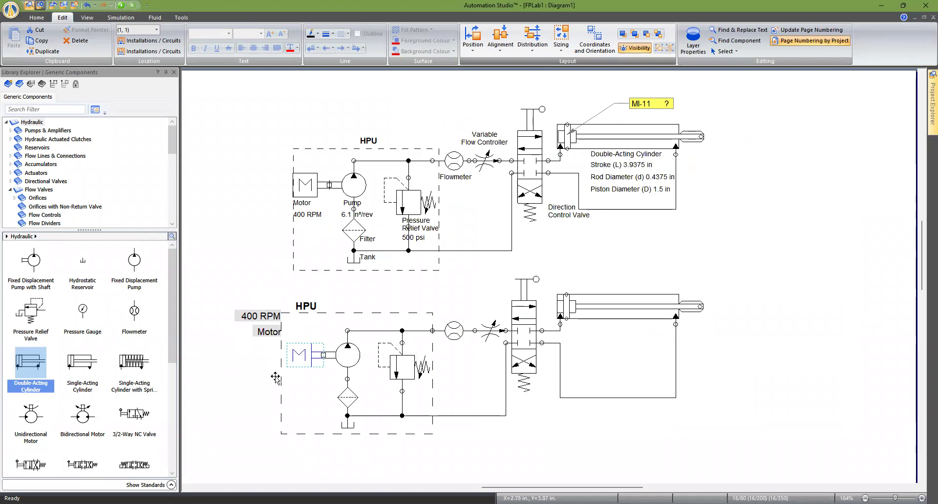
left_click(249, 400)
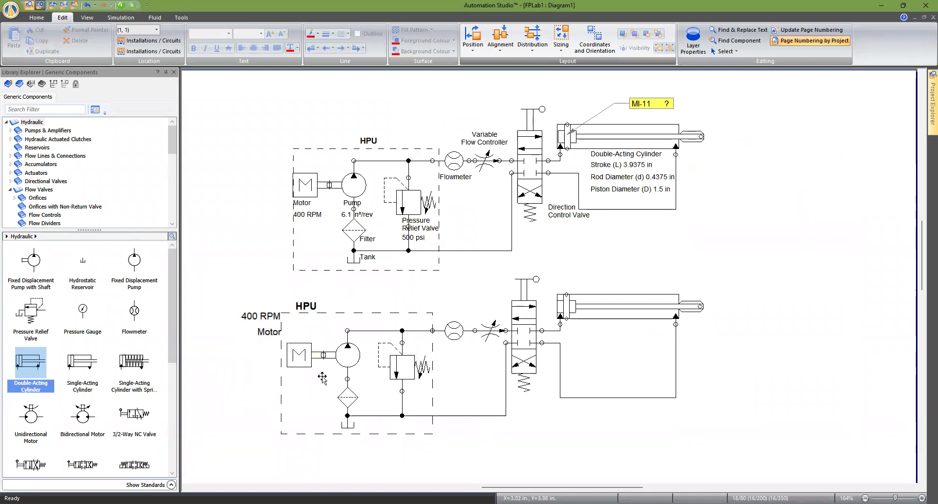
Display the new pump's component name on the diagram and place the label just below the pump.
double_click(347, 357)
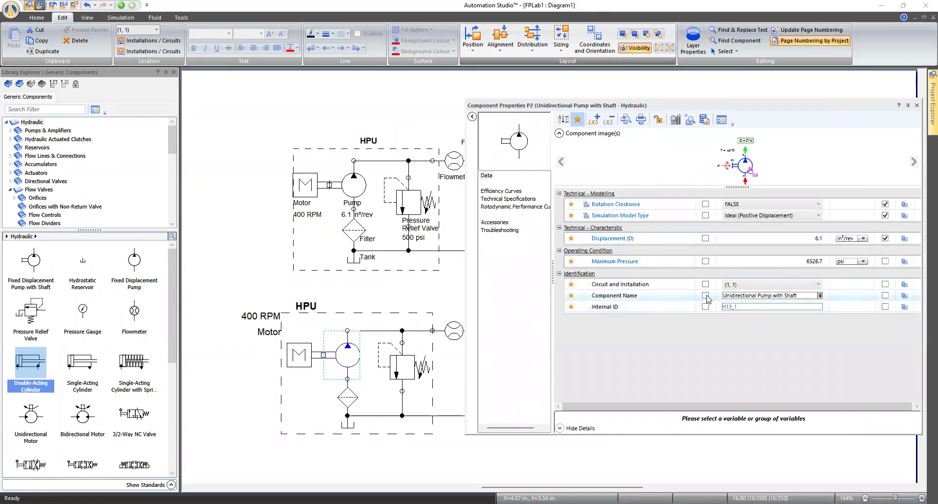
left_click(706, 296)
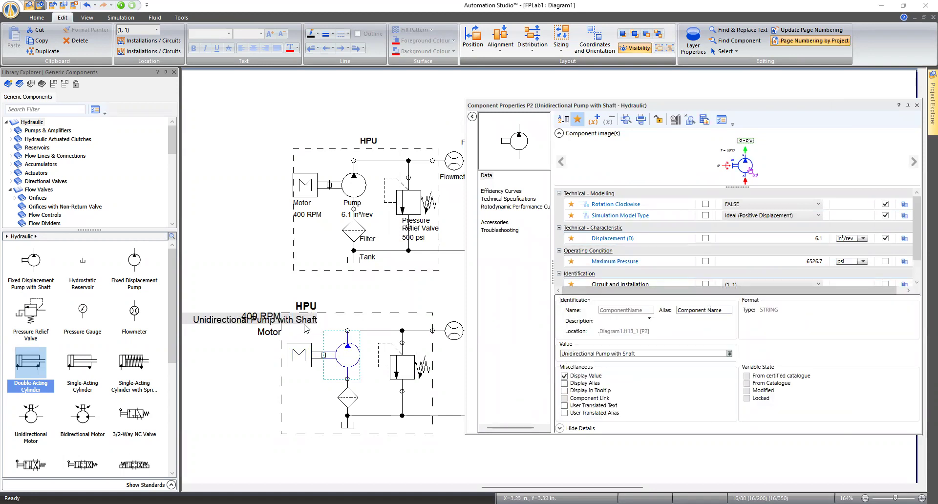
left_click_drag(306, 329, 391, 383)
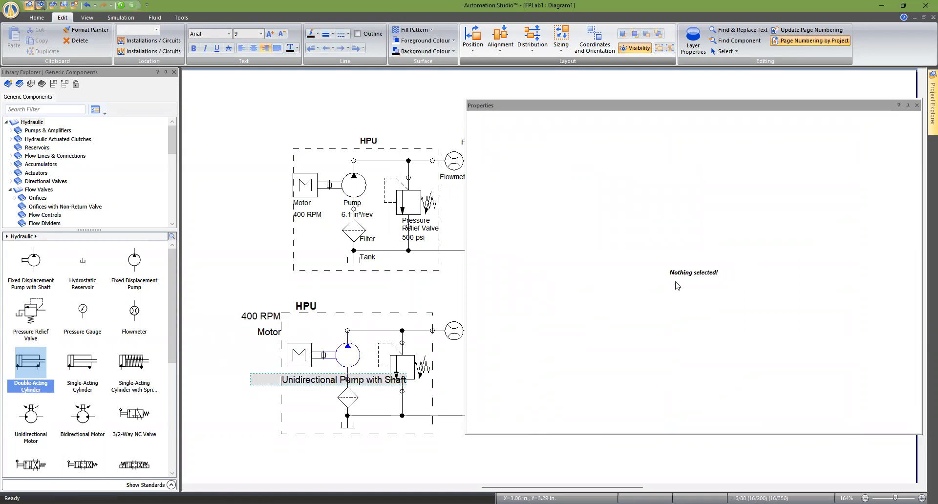
Shorten the new pump's component name to Pump.
left_click(348, 356)
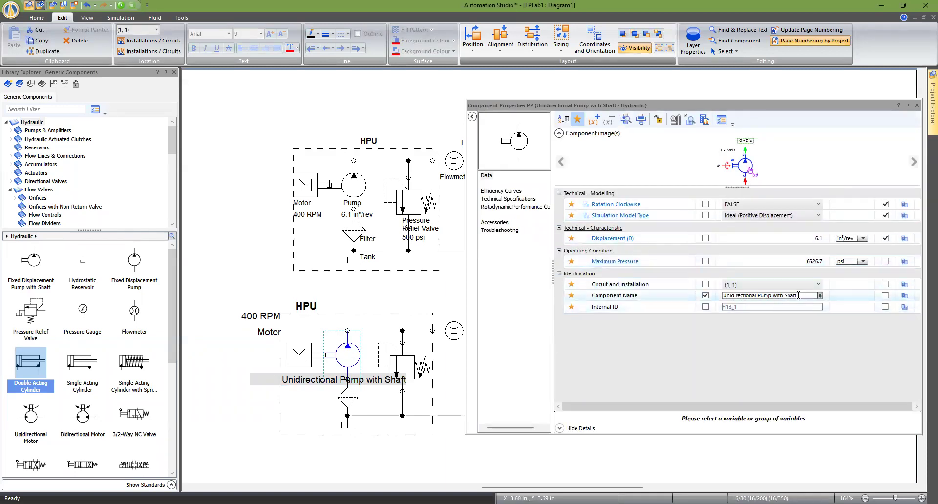
left_click(720, 299)
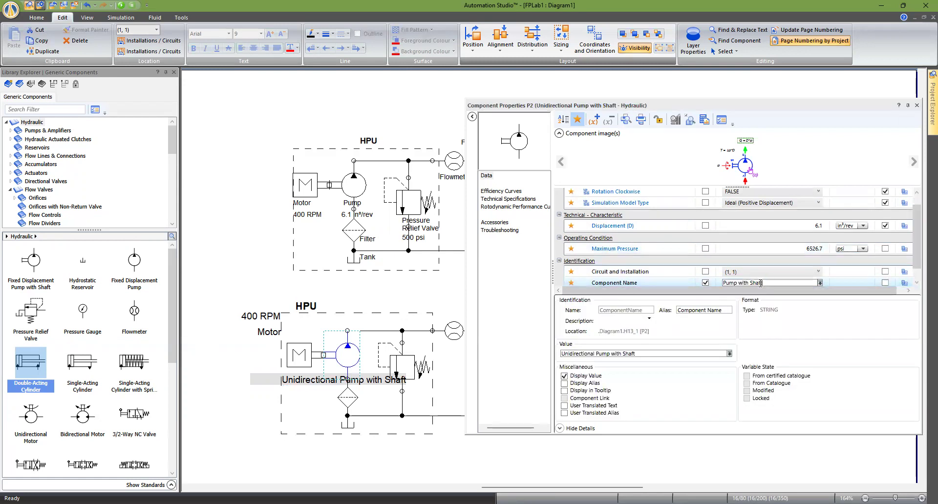
key("BackSpace")
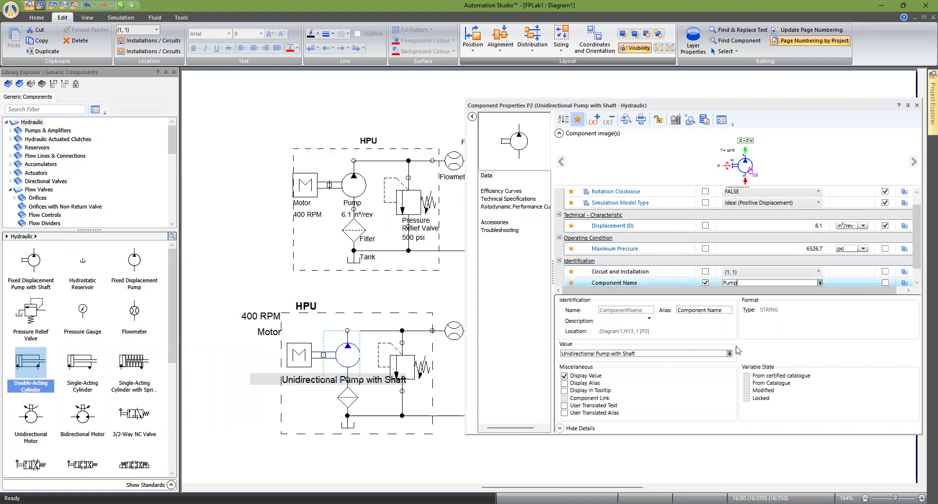
key("Return")
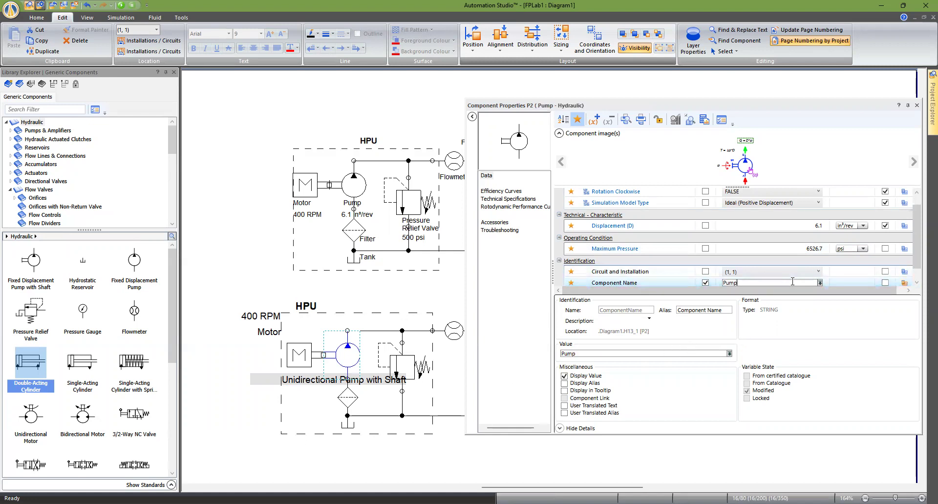
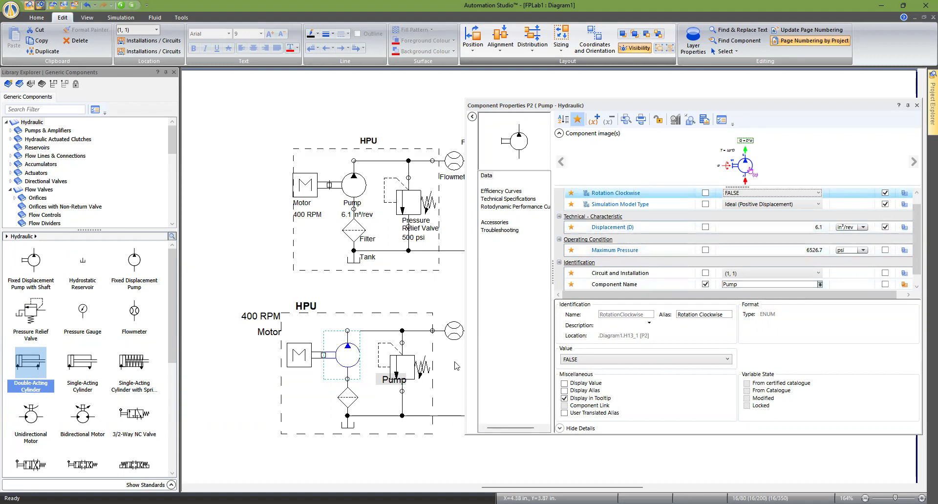
Display the new pump's displacement on the diagram and place the value just below the pump.
left_click(705, 227)
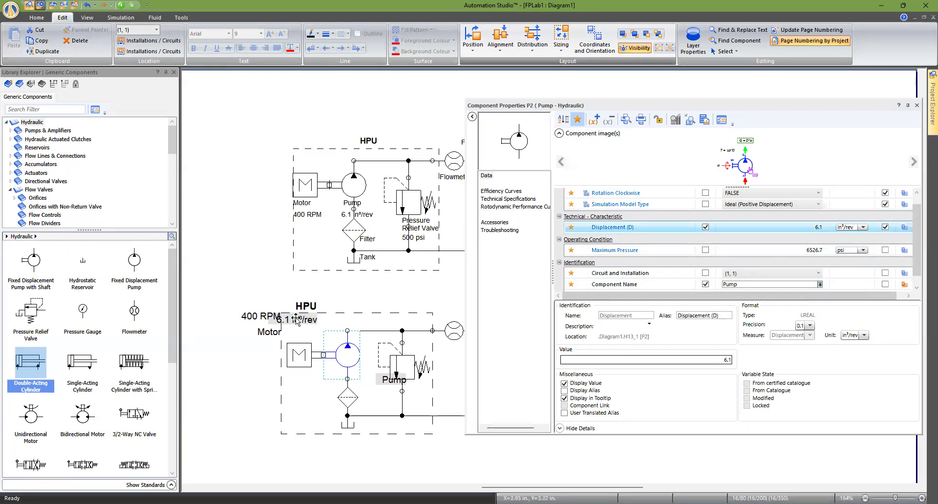
left_click_drag(295, 318, 355, 391)
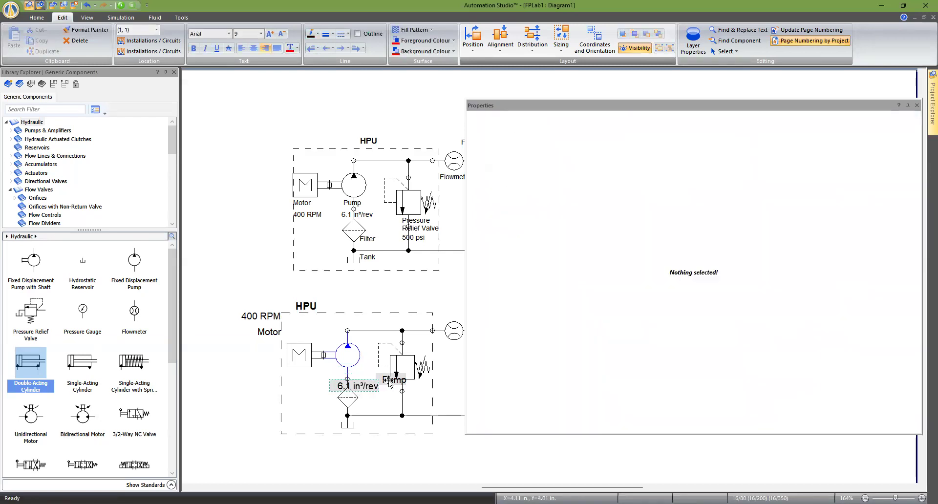
left_click(389, 383)
left_click(387, 398)
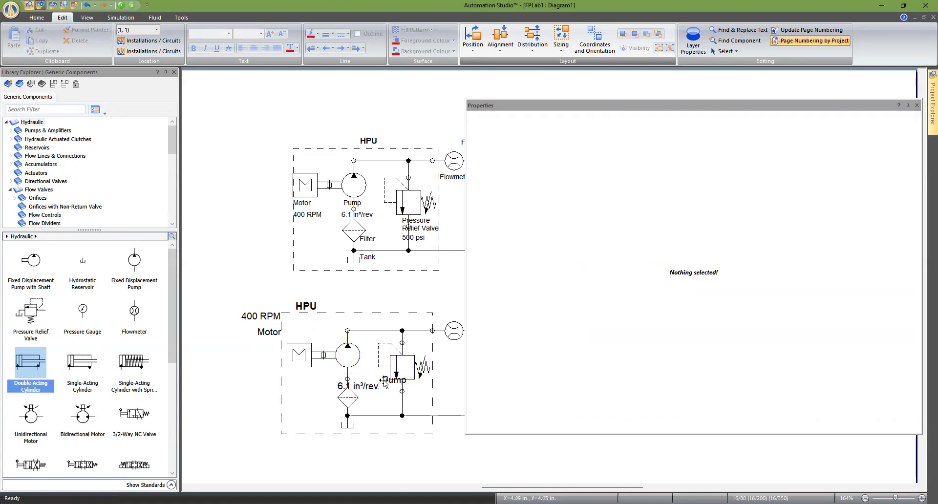
left_click(376, 380)
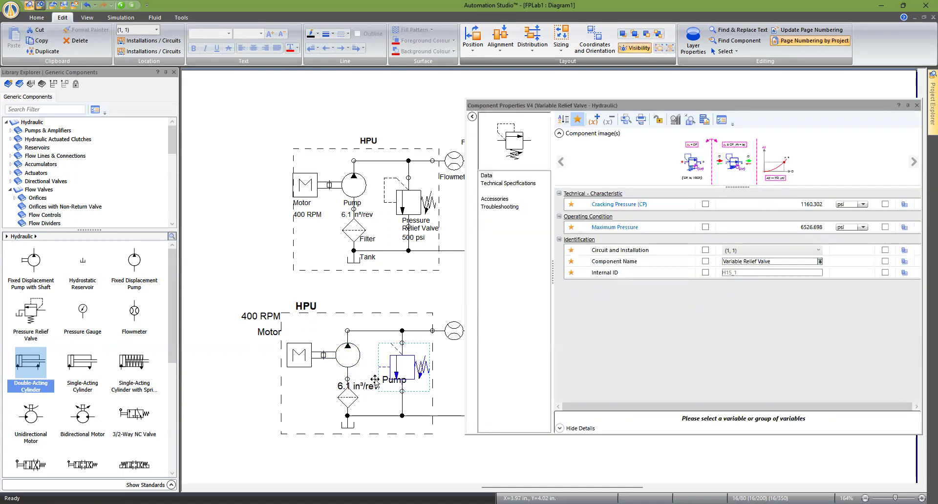
left_click(386, 395)
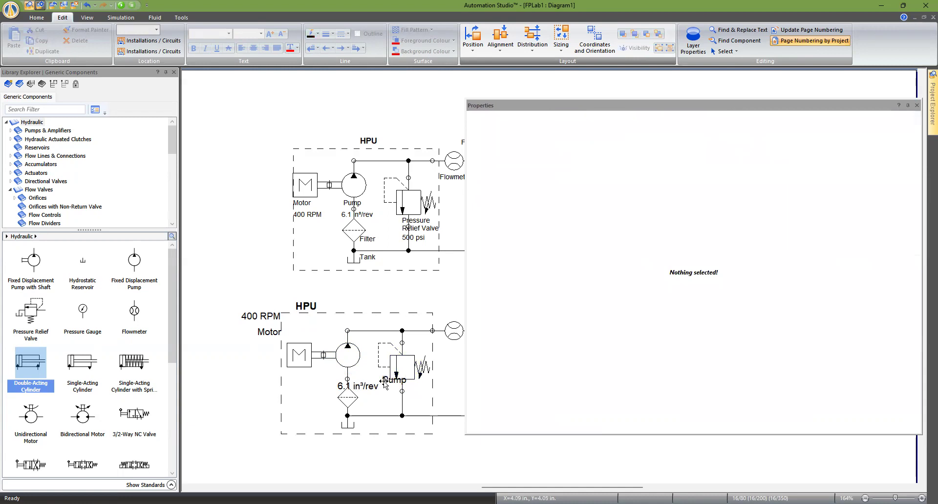
left_click(384, 382)
Lengthen the pump's component name to "Pump fgjghjcghjgdhjk" and move its label off the relief valve to below the displacement value.
left_click(349, 355)
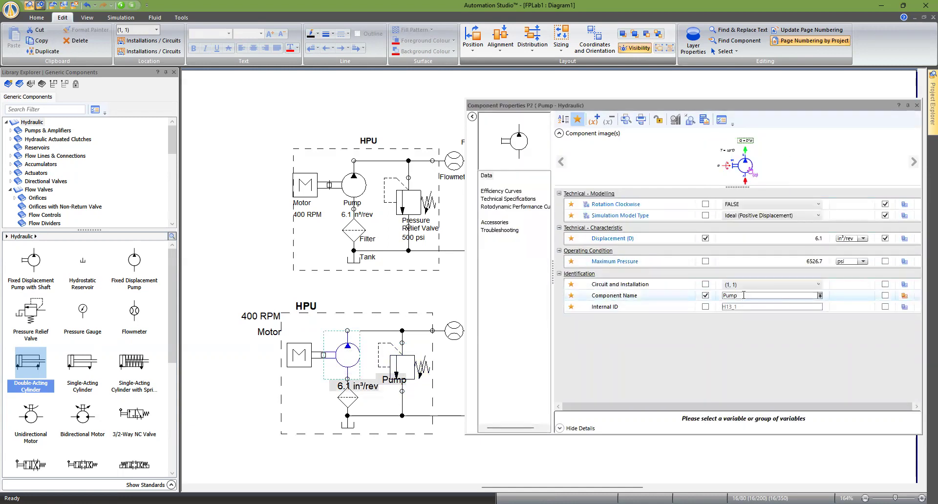
left_click(779, 296)
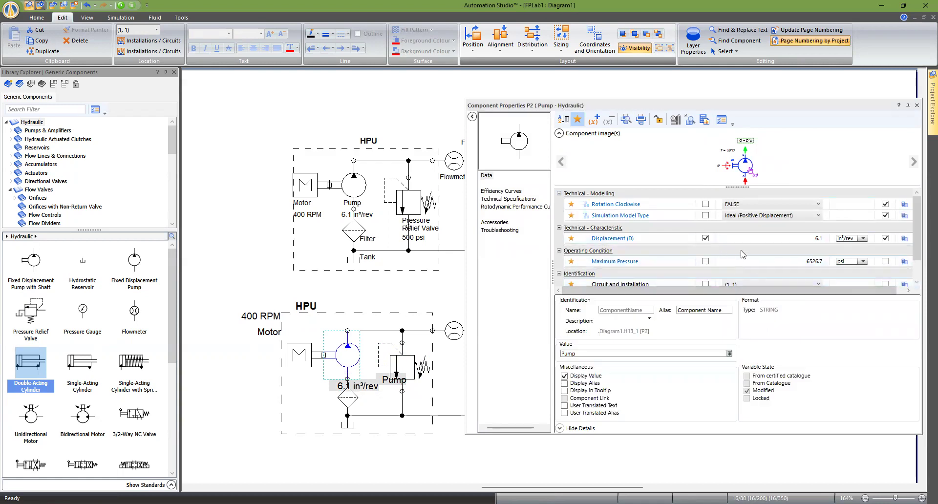
type("fgjghjcghjgdhjk")
key("Tab")
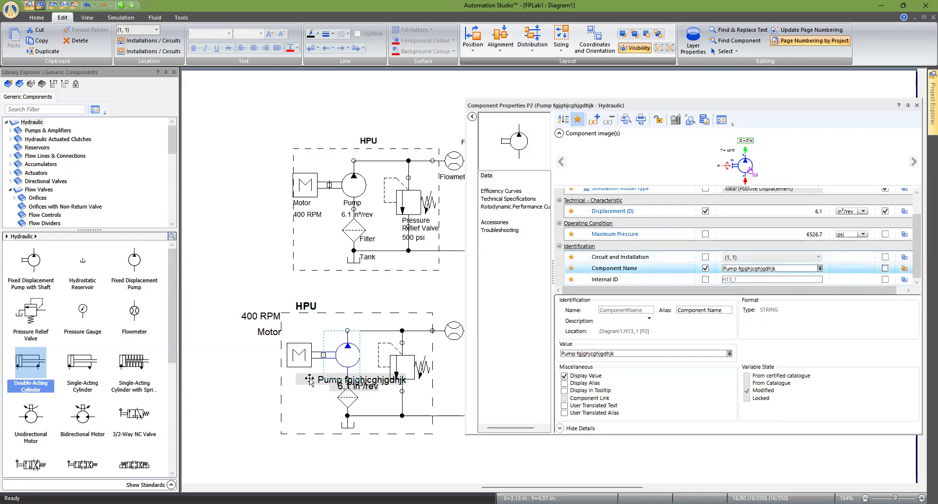
left_click(309, 379)
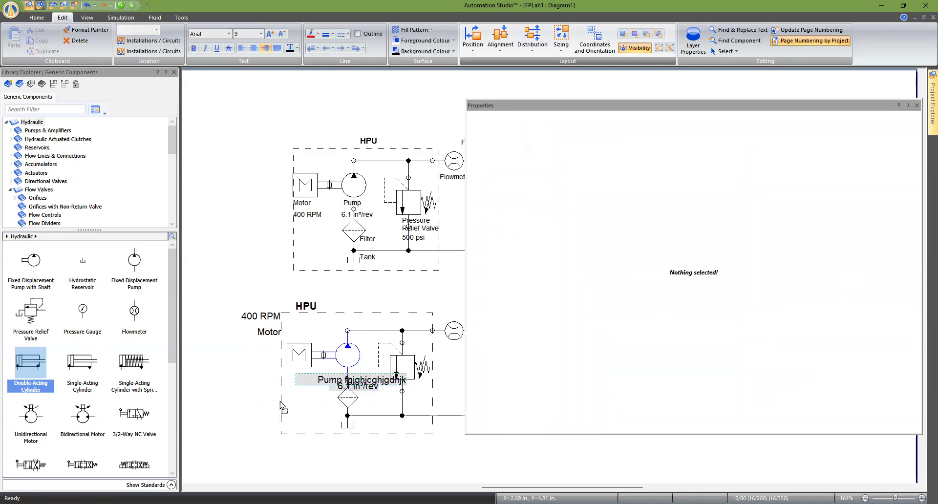
left_click_drag(281, 405, 271, 404)
left_click(339, 350)
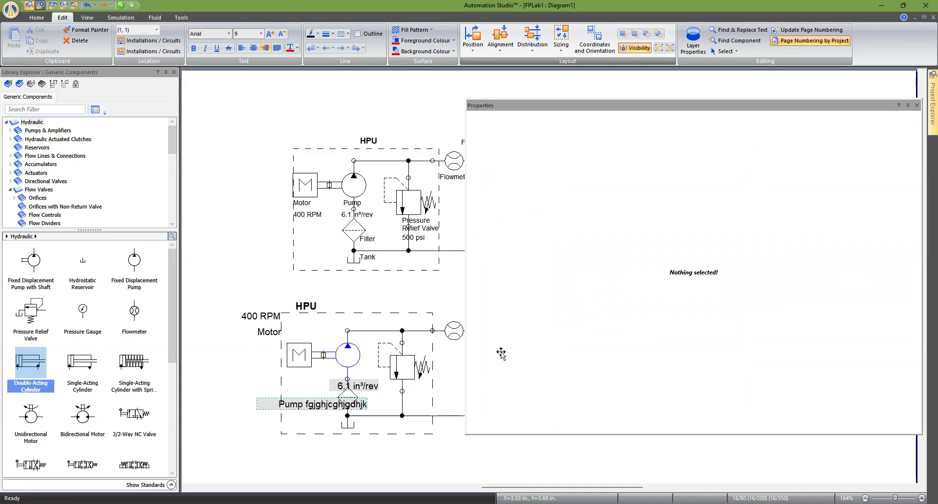
Shorten the new pump's component name back to Pump and move its name and displacement labels beside the filter.
left_click(794, 293)
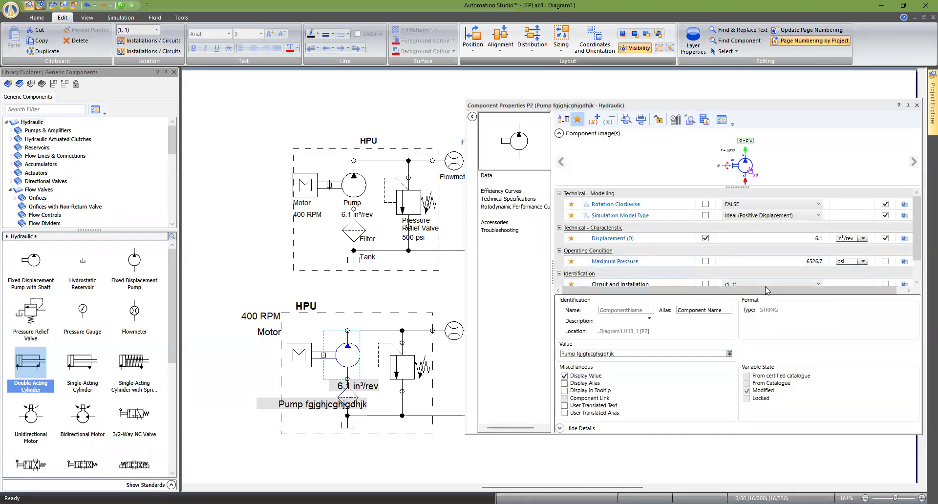
scroll(777, 267, "down", 1)
left_click(795, 269)
left_click_drag(759, 269, 738, 269)
key("BackSpace")
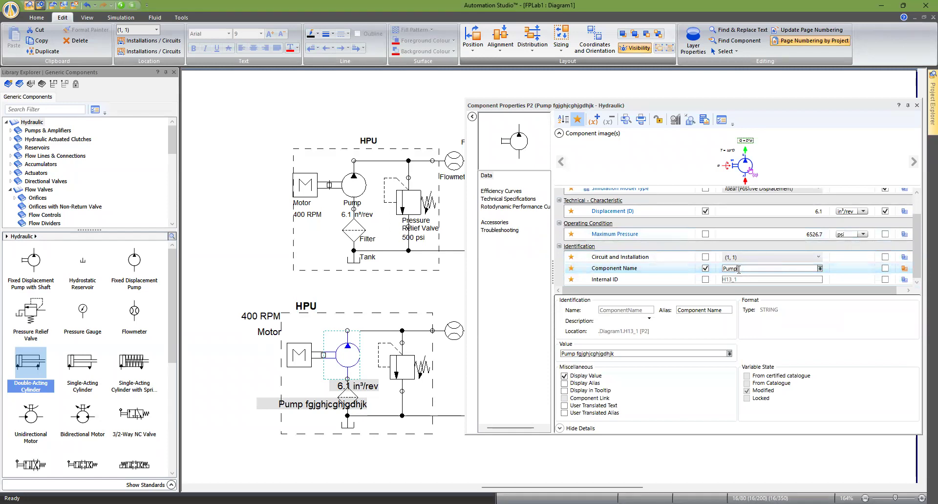
key("Return")
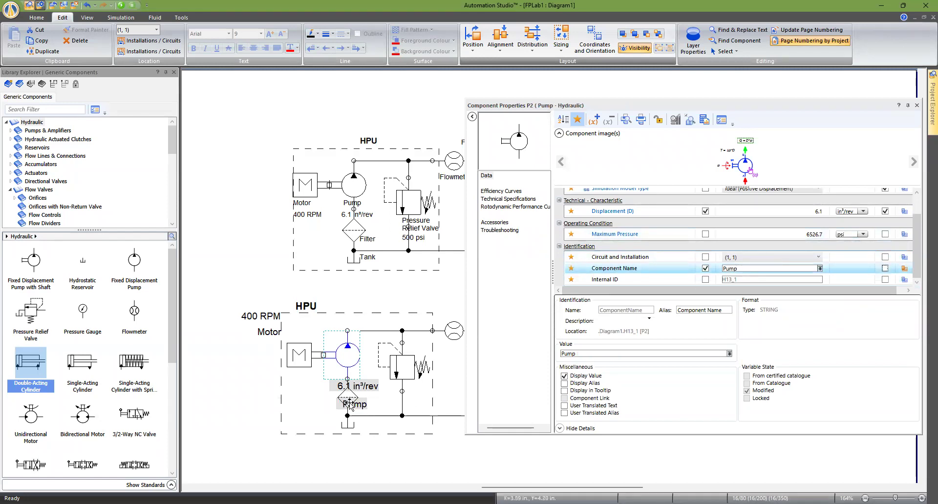
left_click_drag(362, 407, 333, 403)
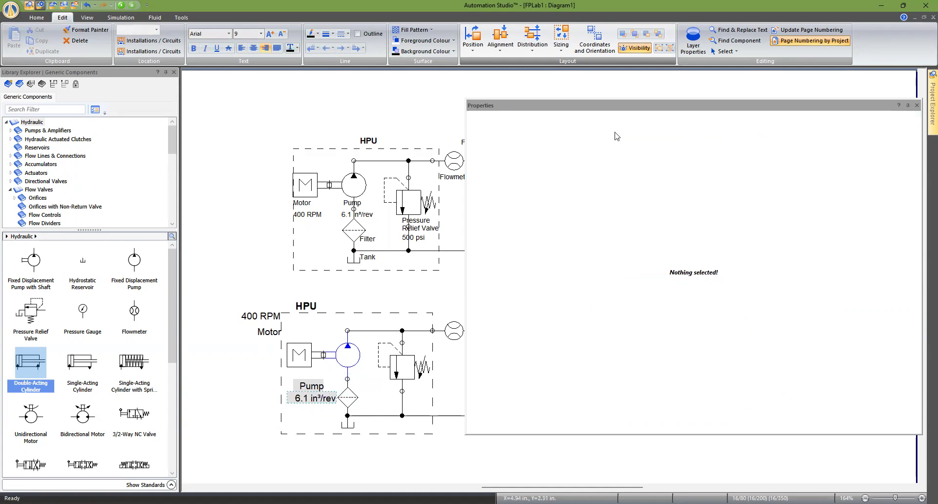
left_click(918, 105)
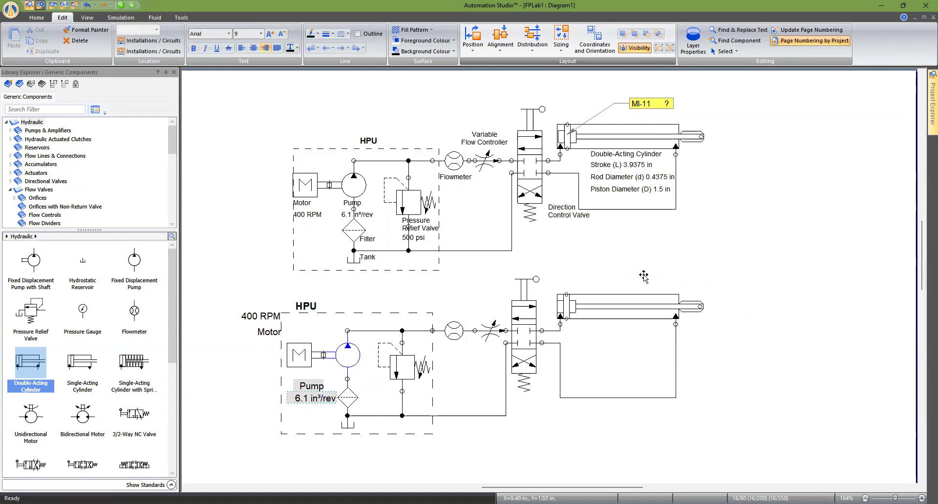
Separate the new motor's Motor and 400 RPM labels, left-justify their text and align their left edges.
left_click_drag(268, 337, 265, 306)
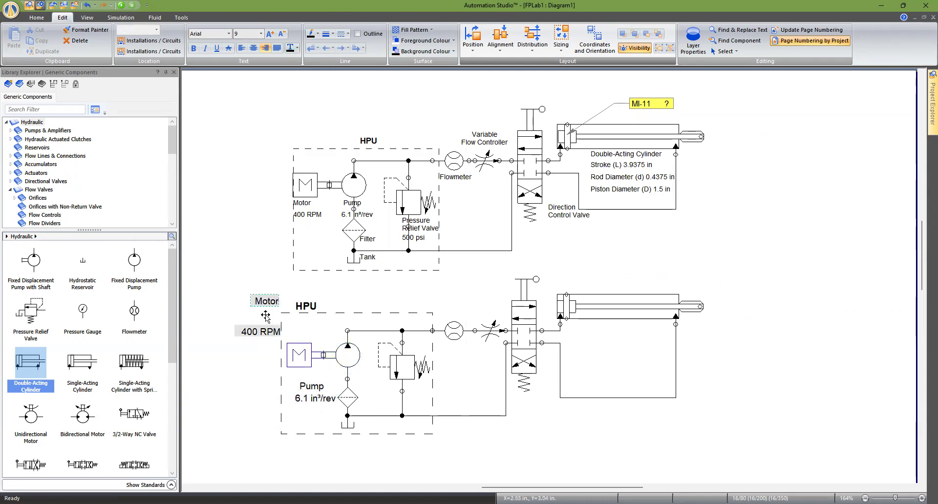
left_click(260, 332)
left_click(267, 302, "ctrl")
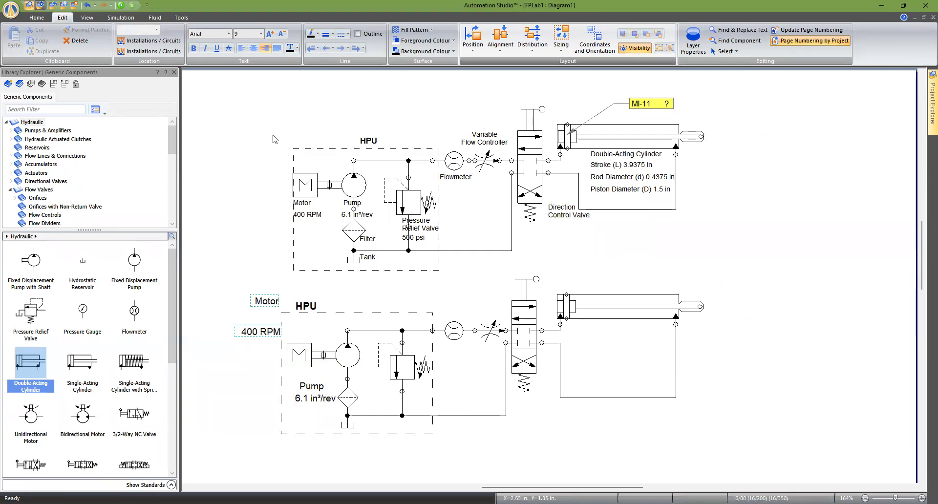
left_click(241, 48)
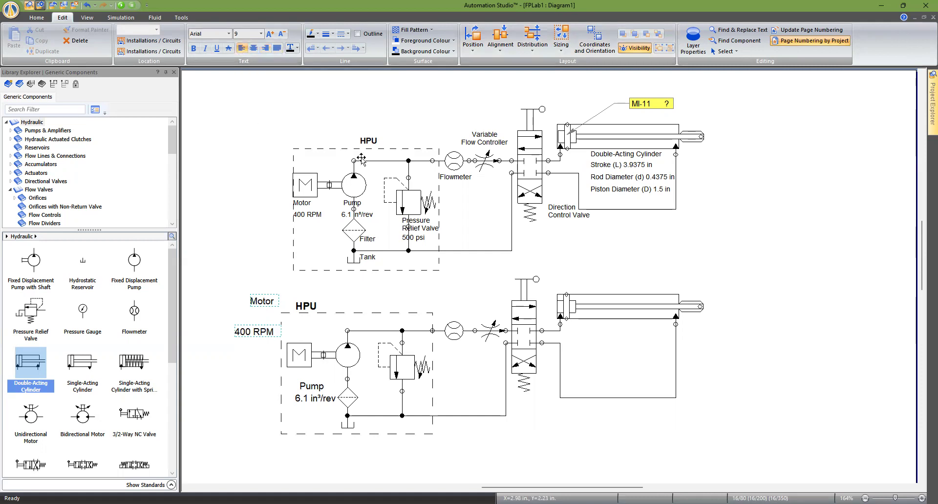
left_click(500, 44)
left_click(506, 65)
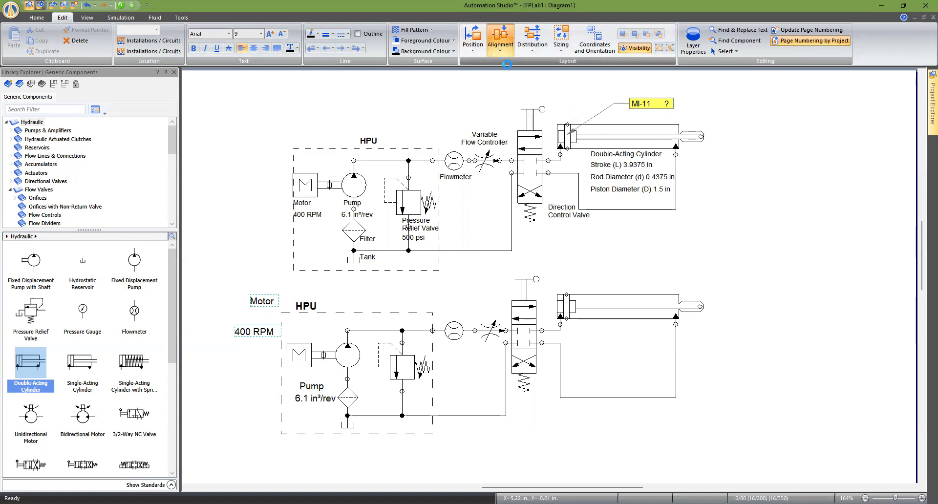
left_click(255, 352)
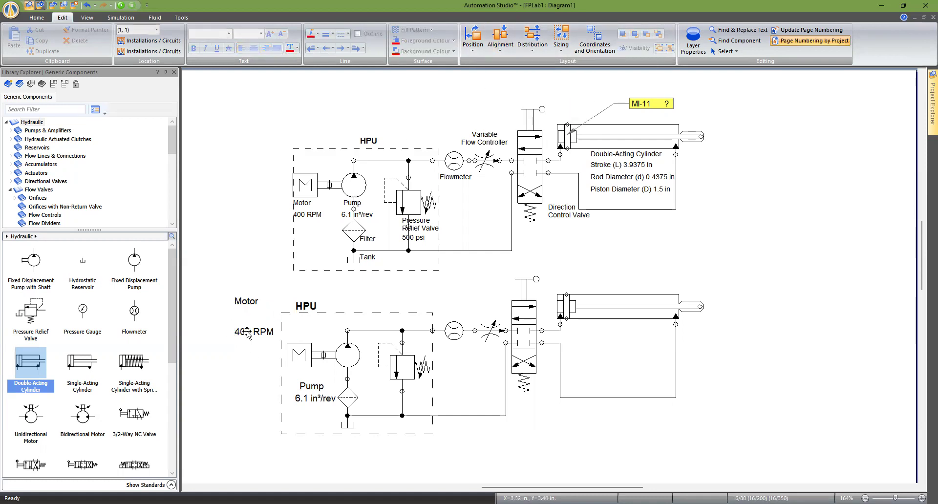
Move the new motor's 400 RPM label directly beneath its Motor label, keeping both as one selected pair.
left_click(245, 337)
left_click_drag(244, 335, 243, 301)
left_click(243, 301, "ctrl")
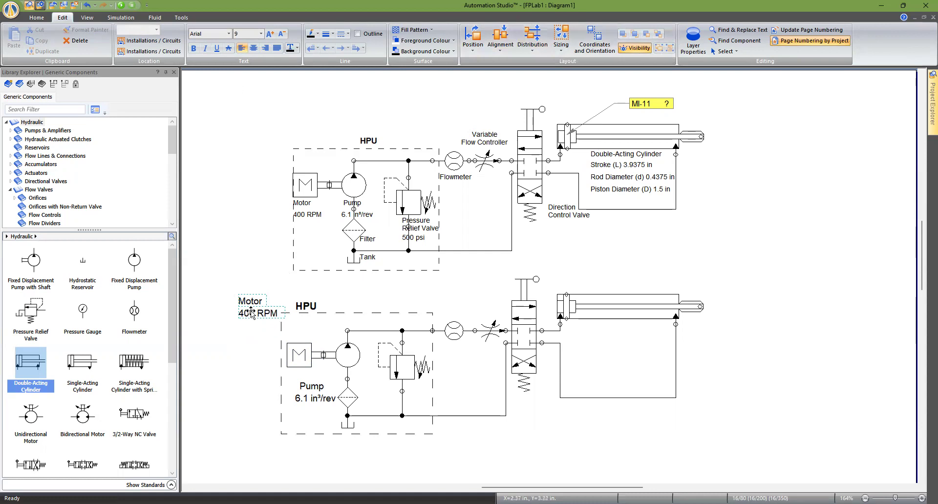
Reduce the Motor and 400 RPM labels to font size 7 and place them just below the new motor symbol.
left_click(282, 34)
left_click(282, 35)
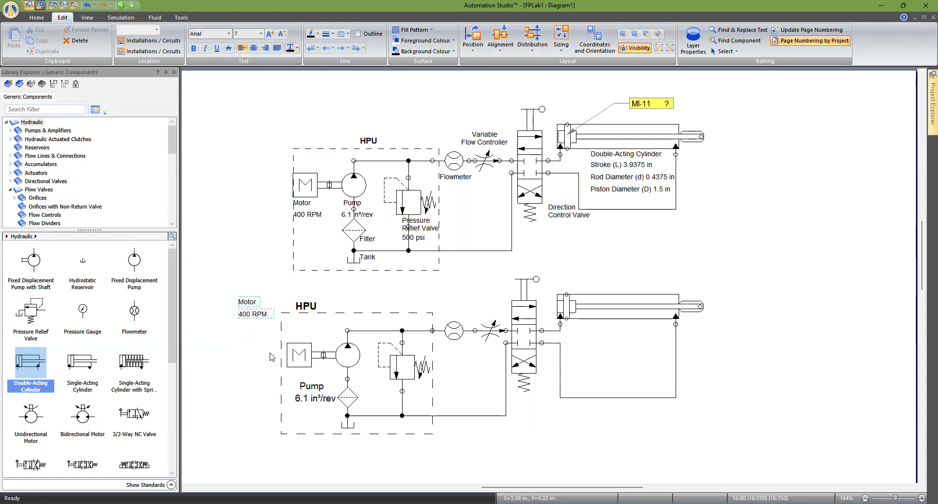
left_click_drag(249, 305, 296, 377)
left_click(335, 413)
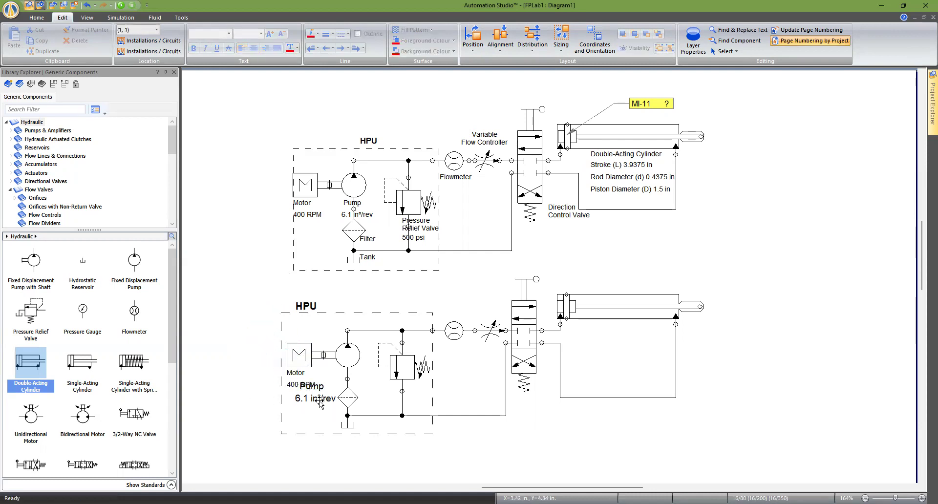
Move the new pump's name and displacement labels down clear of the motor's labels, keeping 400 RPM directly beneath Motor.
left_click(312, 401)
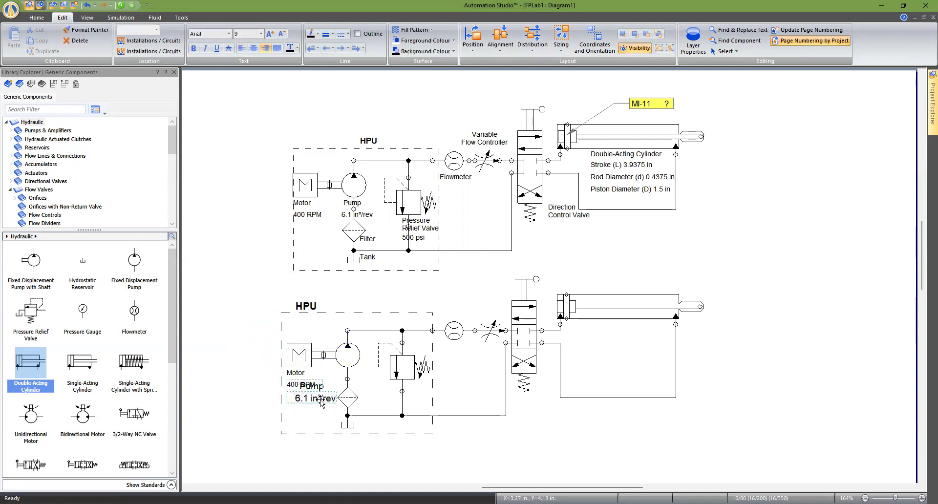
left_click_drag(318, 400, 300, 436)
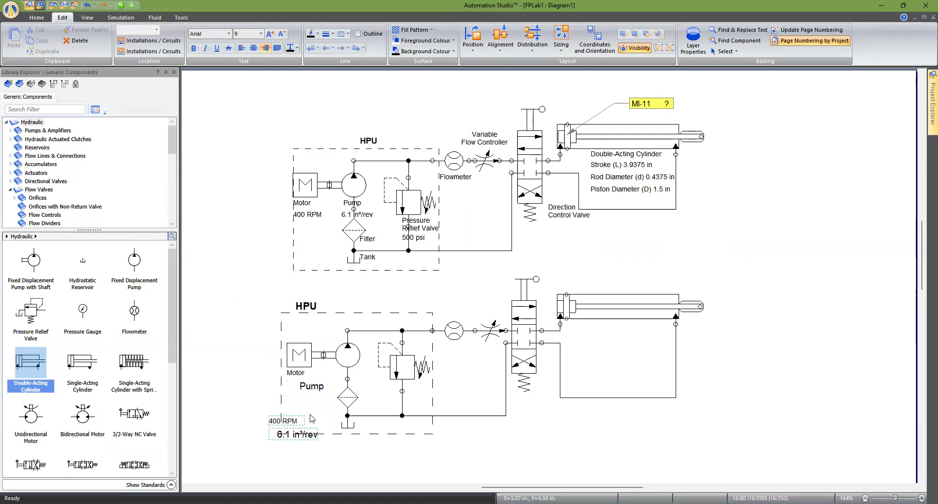
mouse_move(309, 388)
left_mouse_down()
mouse_move(318, 419)
mouse_move(284, 420)
mouse_move(296, 381)
left_mouse_up()
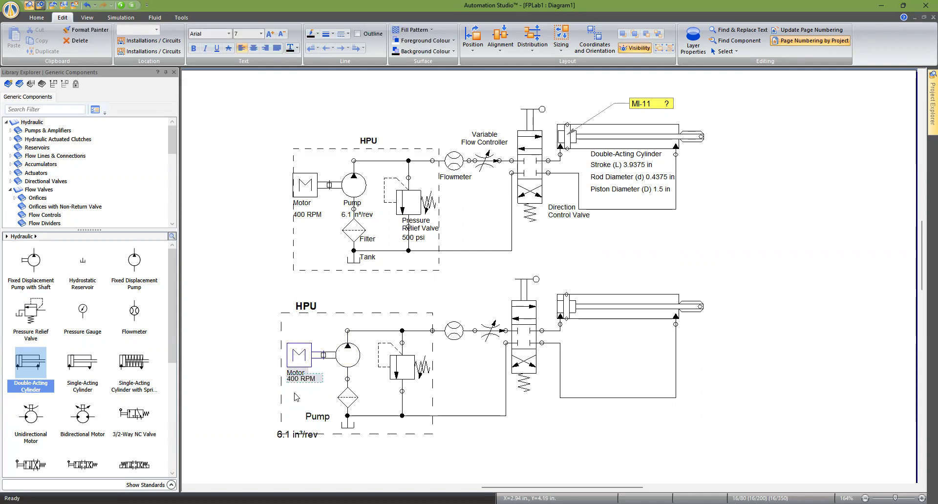
key("Down")
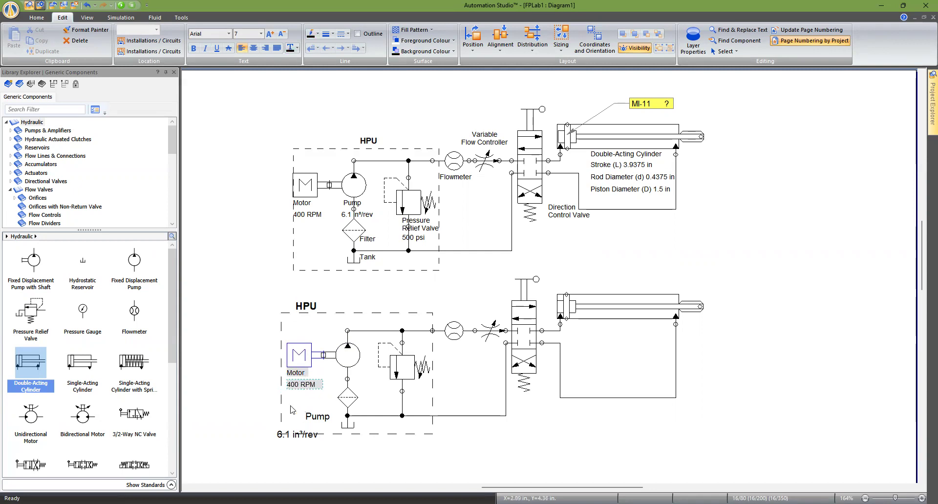
left_click(327, 380)
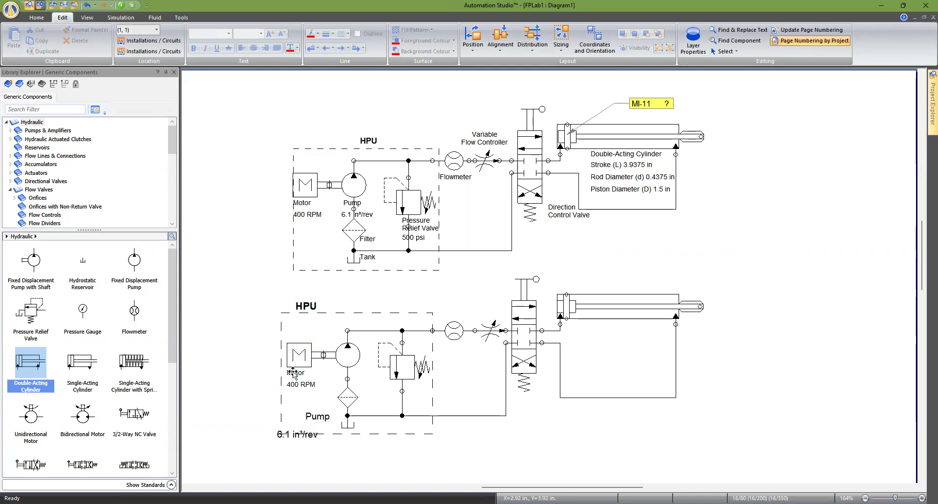
Reduce the new pump's name and displacement labels to font size 7 and left-align them with each other.
left_click(312, 417)
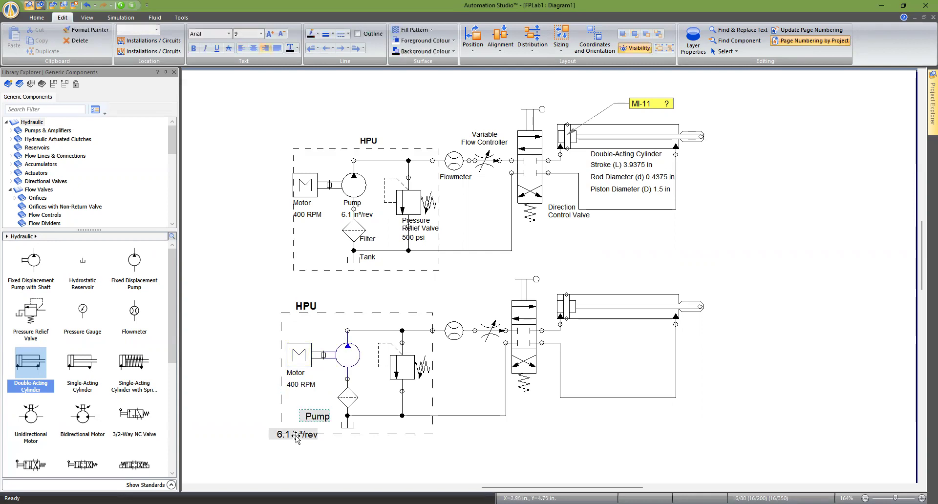
left_click(282, 34)
left_click(282, 34)
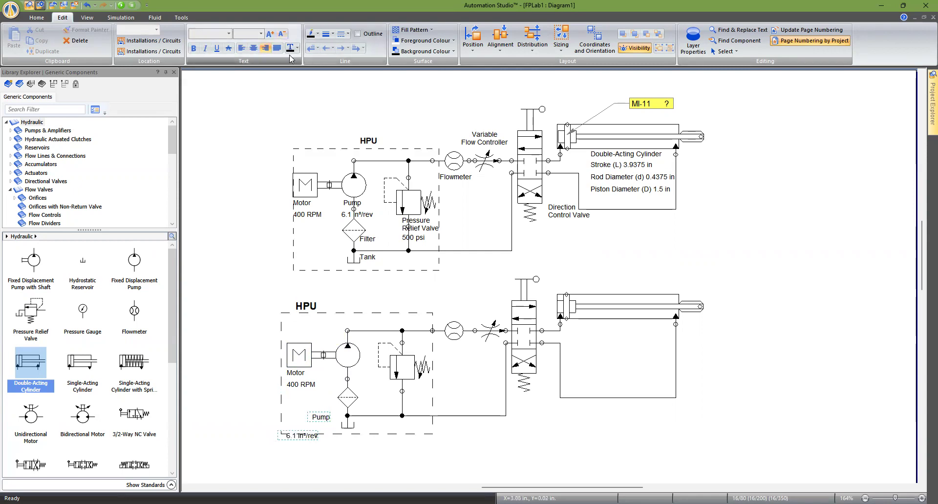
left_click(500, 43)
left_click(511, 63)
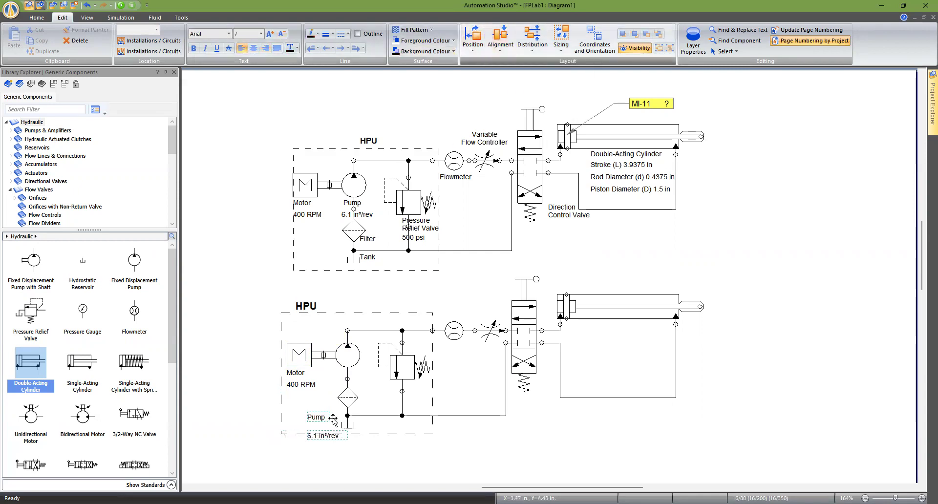
Stack the displacement value directly beneath the Pump label and place the aligned pair just below the new pump symbol.
left_click(317, 453)
left_click_drag(317, 434, 318, 423)
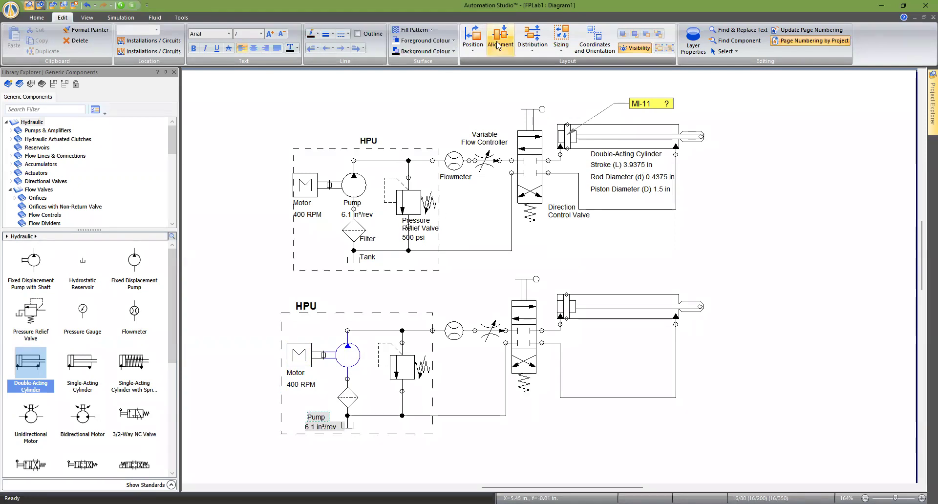
left_click(535, 85)
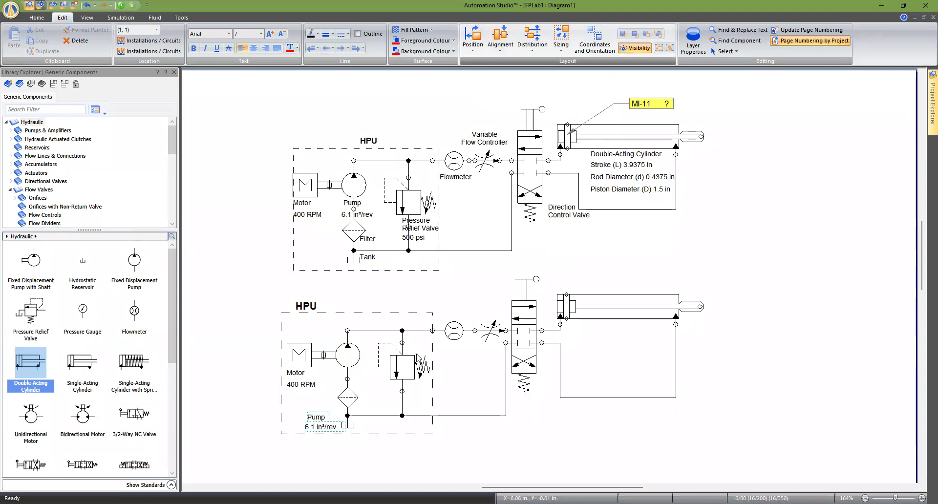
left_click_drag(316, 417, 345, 378)
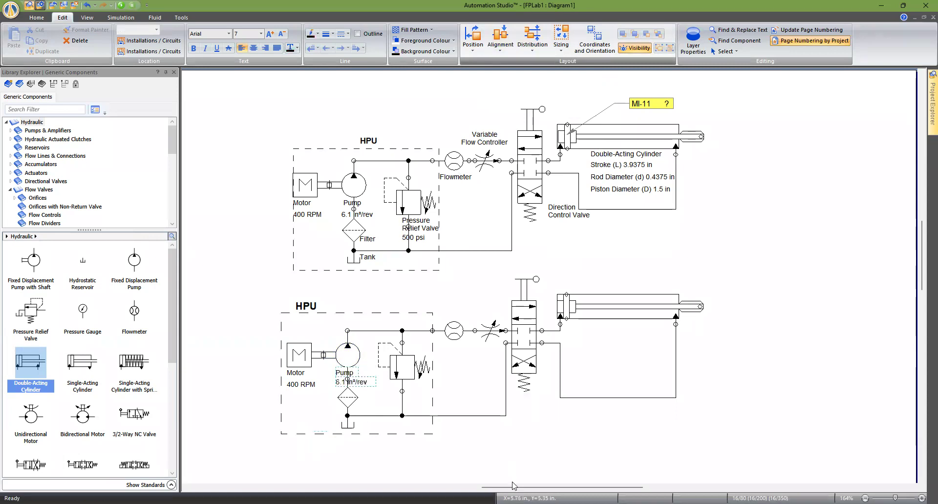
left_click(476, 447)
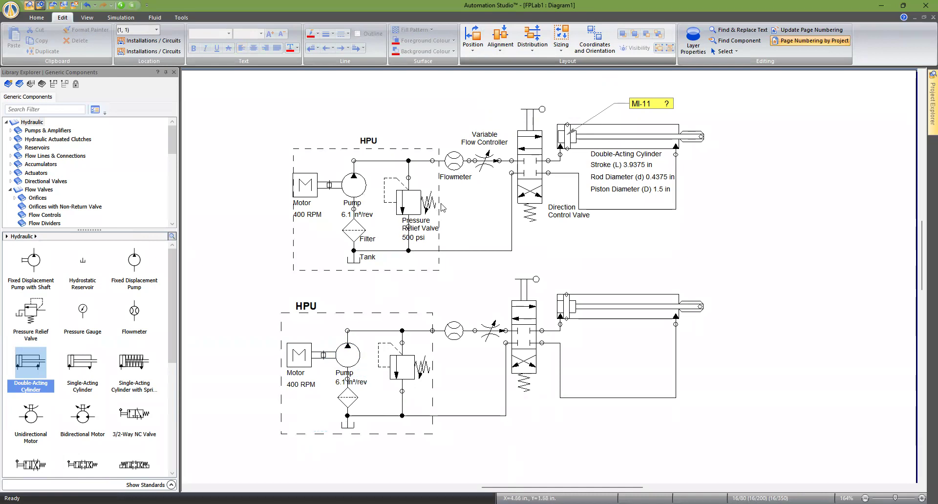
Display the new relief valve's component name, shortened to Relief Valve, and place the label just below the valve.
left_click(405, 369)
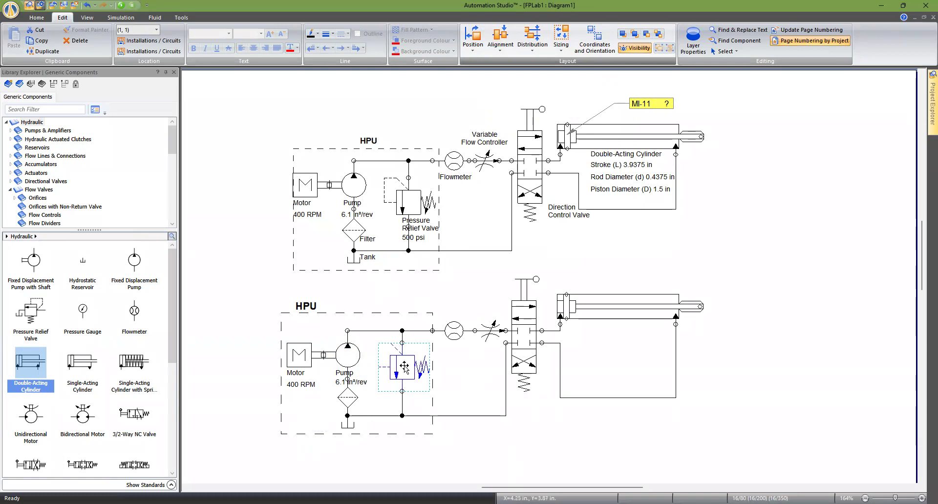
double_click(403, 369)
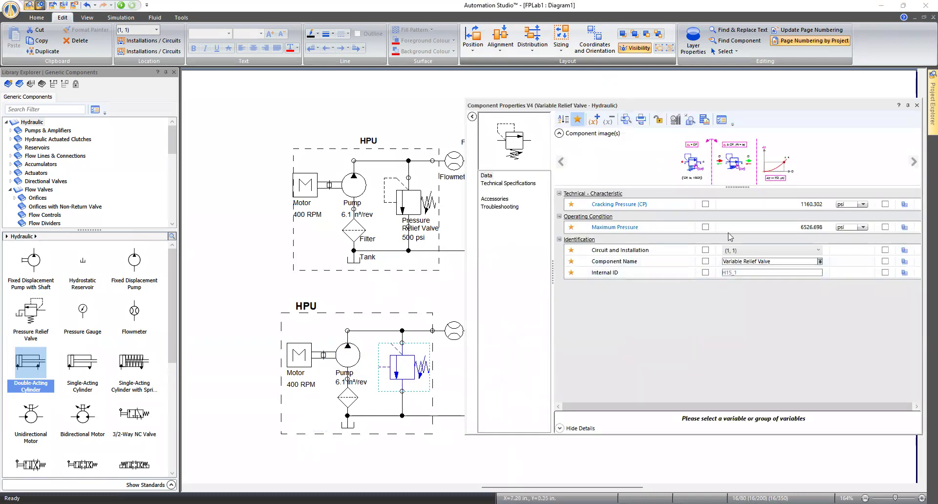
left_click(698, 253)
left_click_drag(736, 254, 711, 258)
key("Delete")
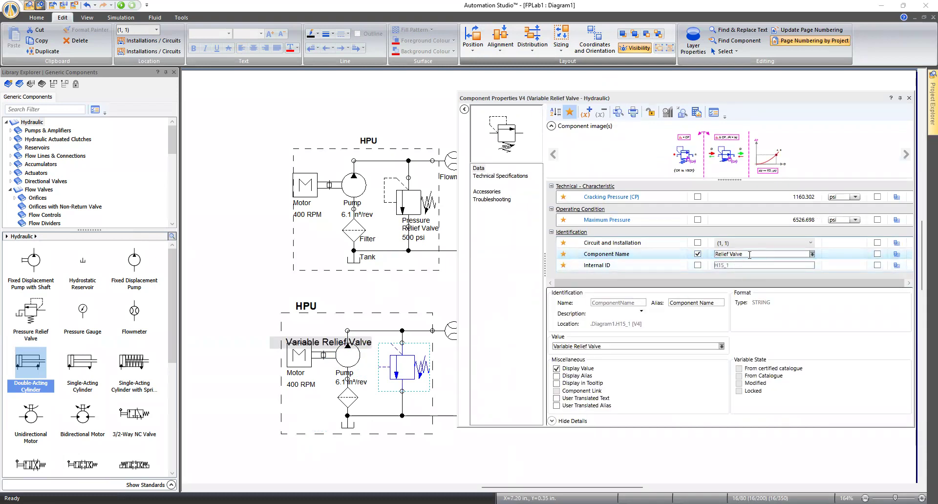
key("Return")
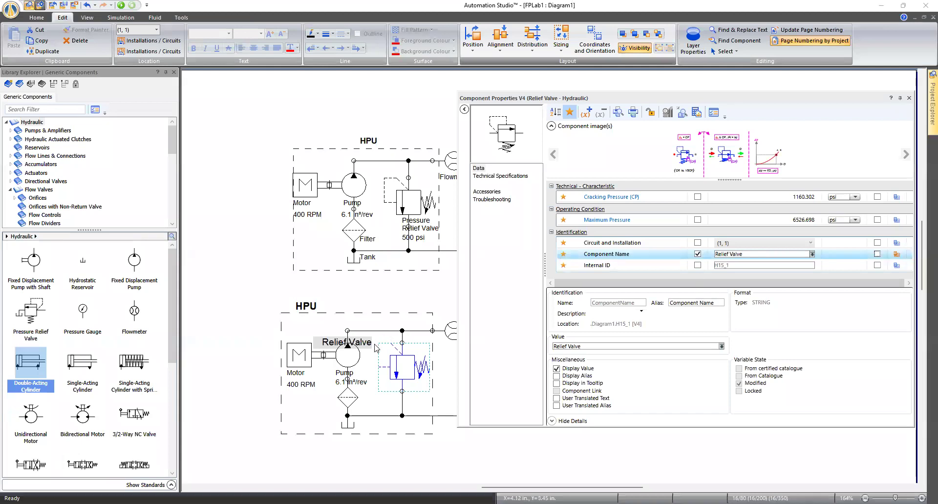
left_click_drag(321, 341, 397, 397)
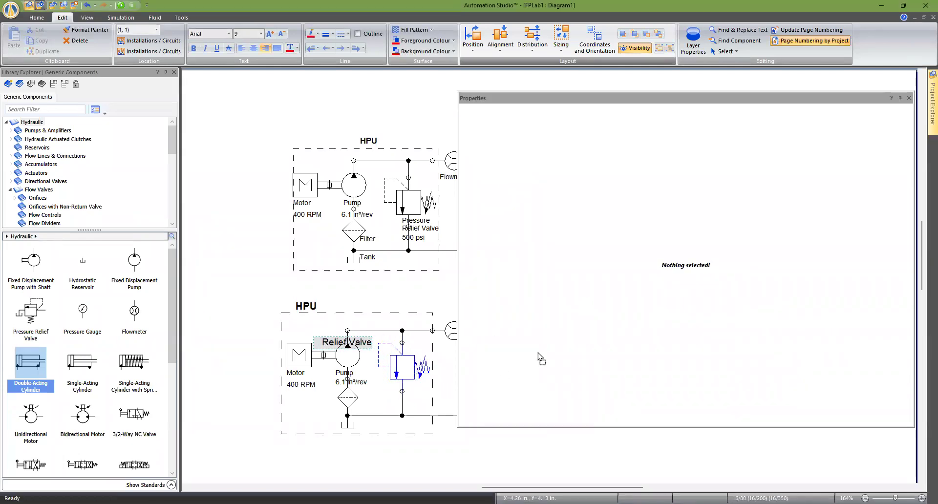
Display the new relief valve's cracking pressure on the diagram and set it to 500 psi.
left_click(398, 366)
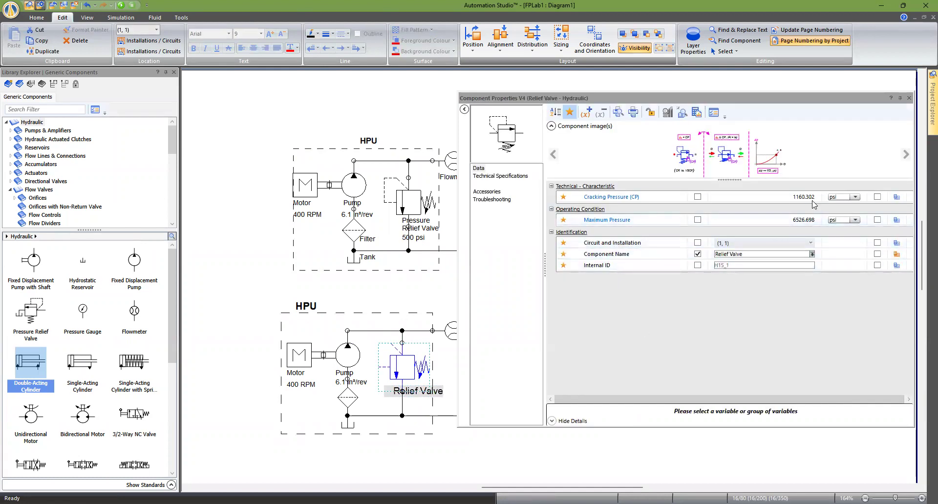
left_click(697, 197)
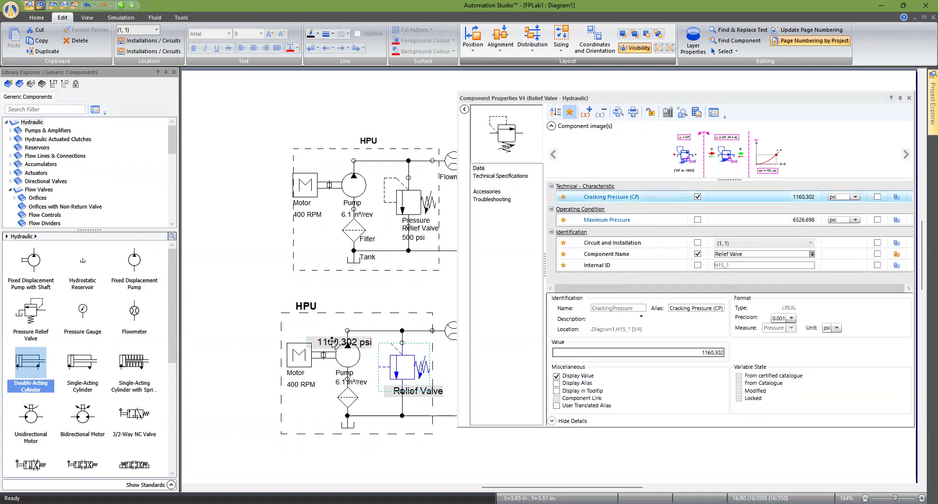
left_click(804, 197)
key("ctrl+a")
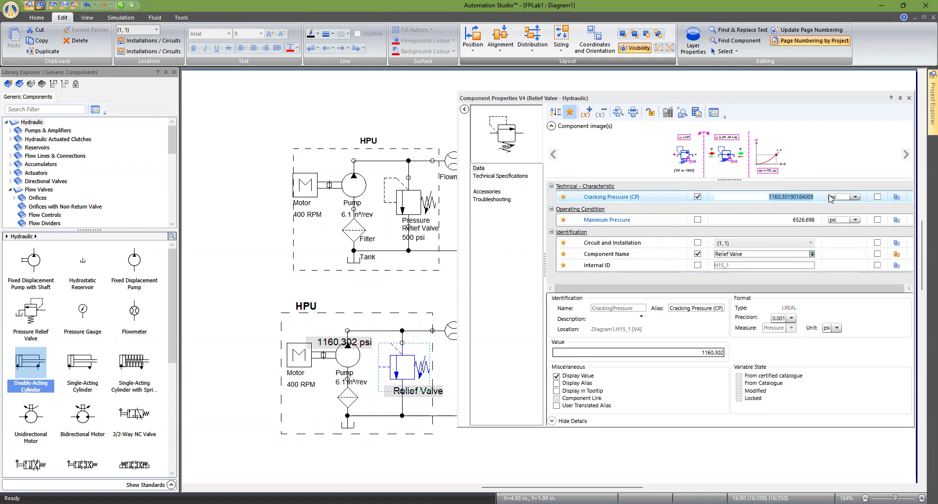
type("500")
key("Return")
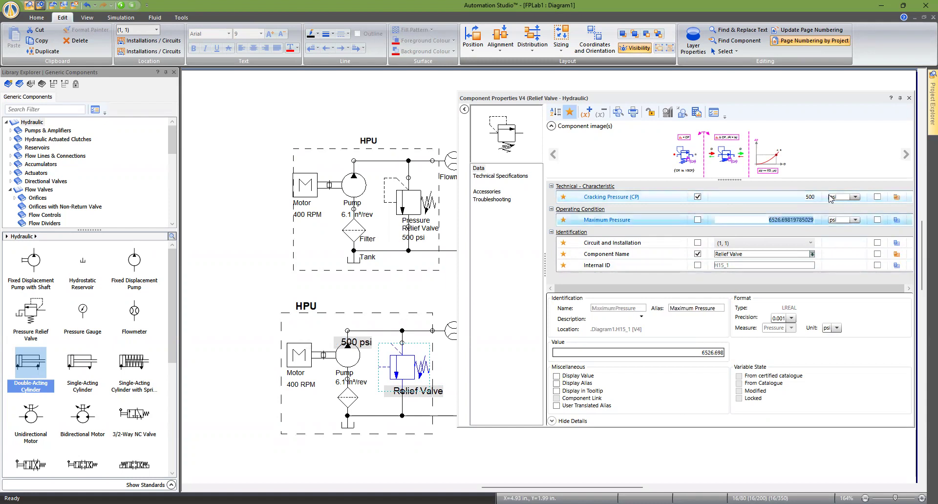
left_click(362, 342)
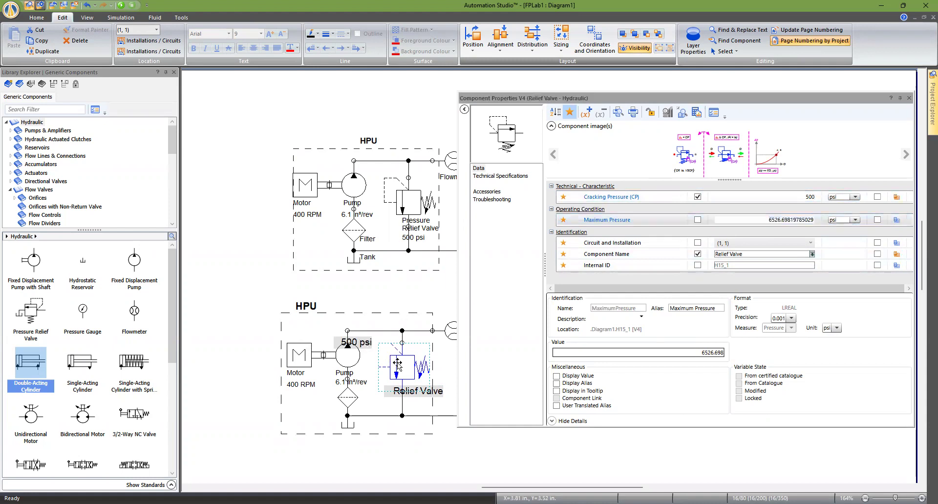
Place the 500 psi label beneath the new Relief Valve label, left-align the pair and reduce both to font size 7.
left_click_drag(362, 342, 416, 409)
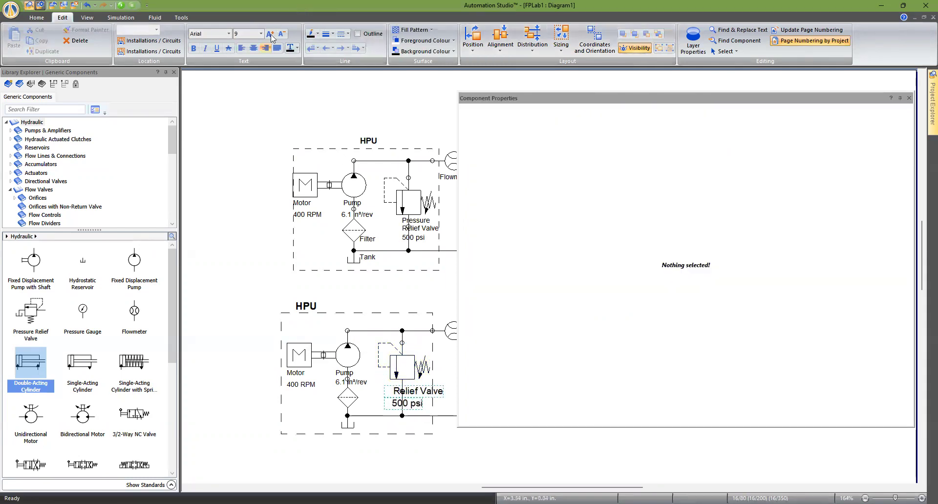
left_click(241, 49)
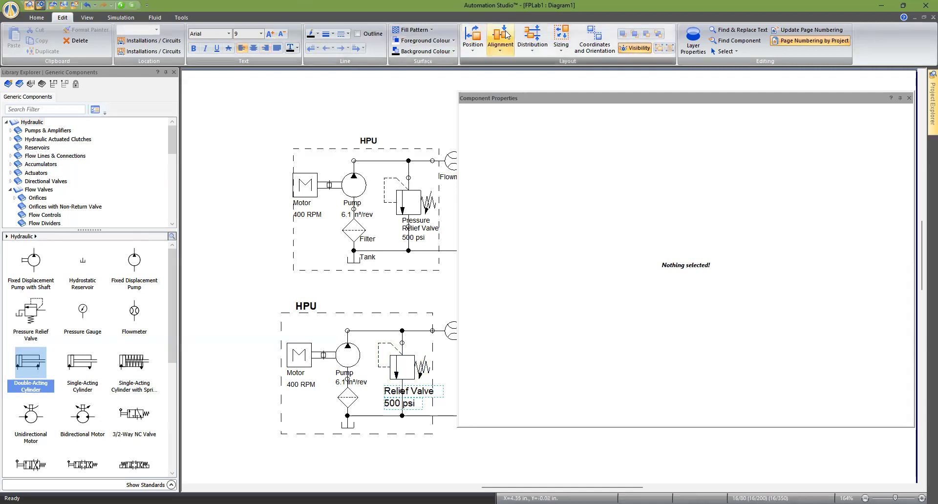
left_click(501, 46)
left_click(508, 65)
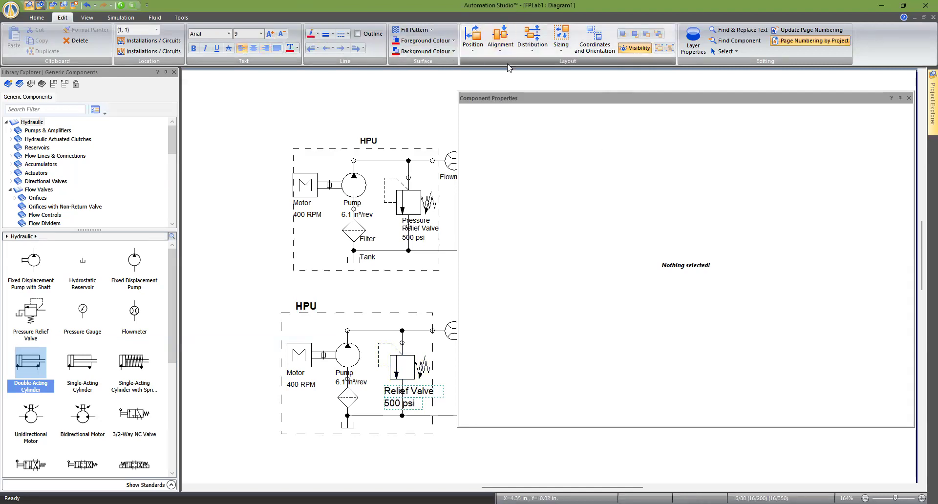
left_click(280, 36)
left_click(282, 35)
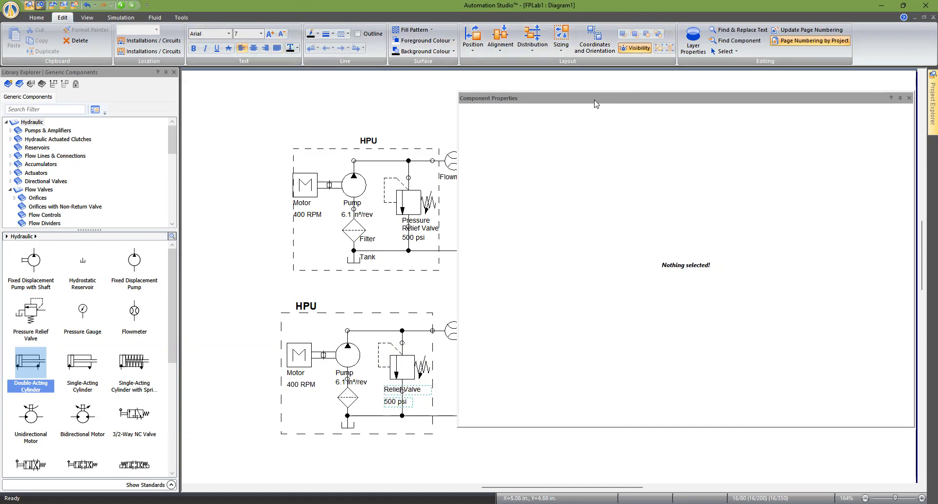
left_click(908, 100)
left_click(475, 365)
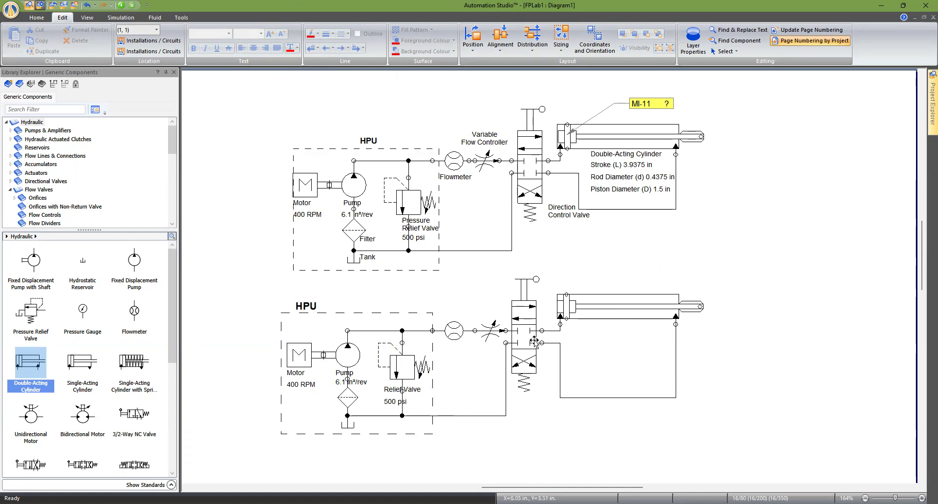
Display the new double-acting cylinder's component name on the diagram and place the label just below the cylinder.
left_click(121, 18)
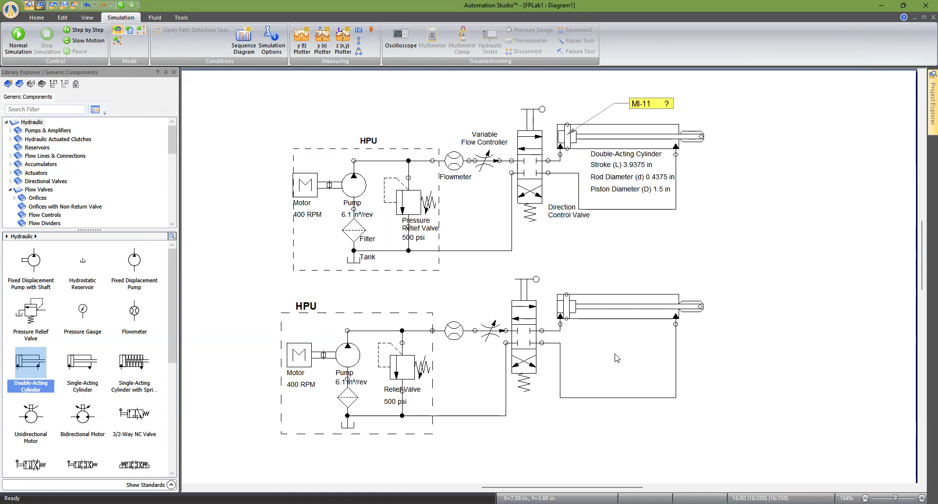
double_click(624, 308)
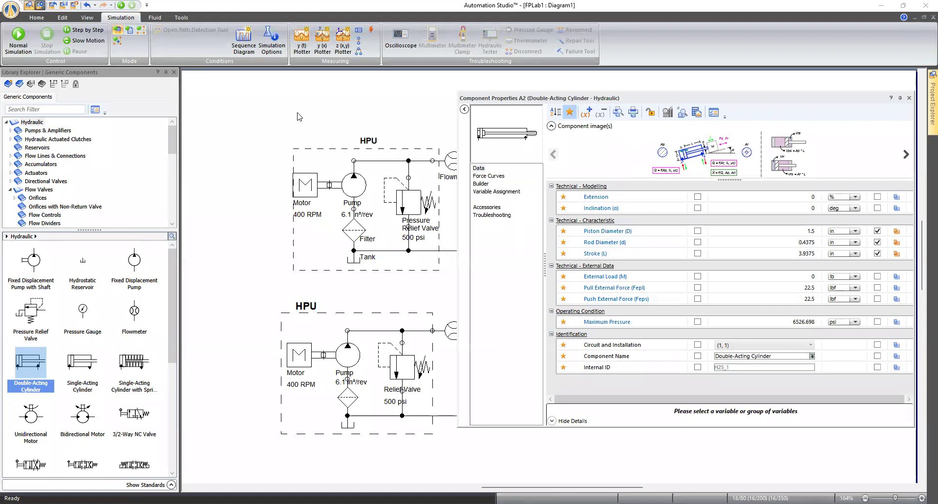
left_click_drag(681, 98, 278, 114)
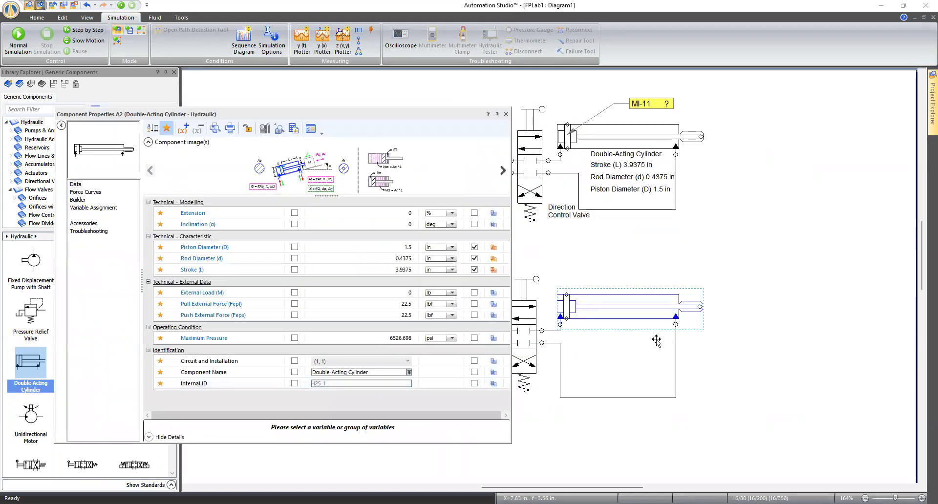
left_click(336, 374)
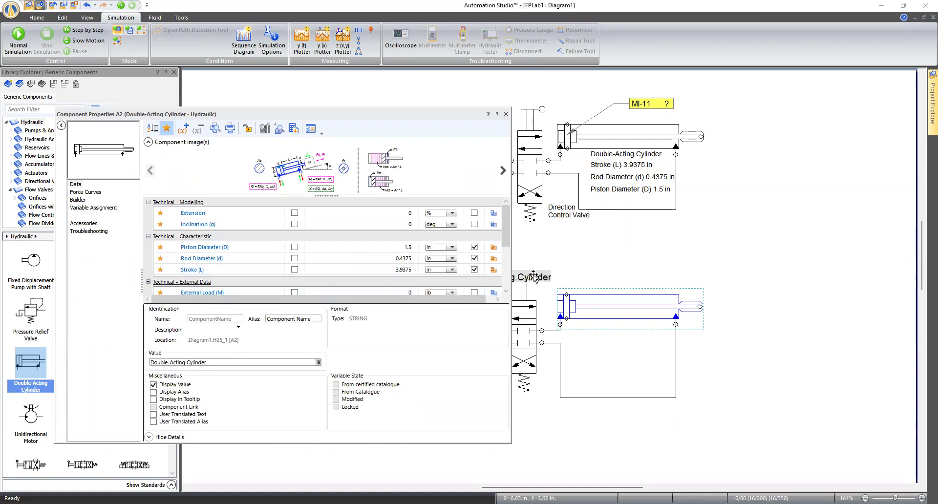
left_click_drag(534, 276, 655, 322)
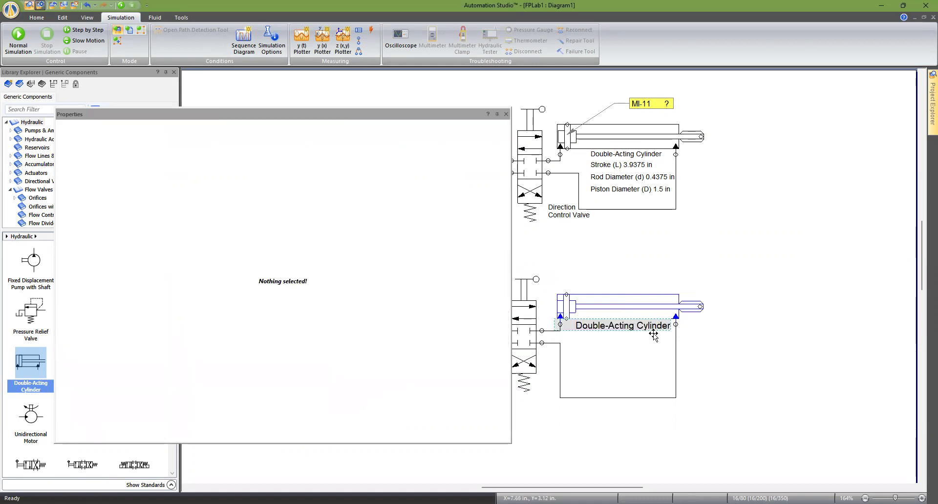
Display the new cylinder's piston diameter, rod diameter and stroke values on the diagram.
left_click(643, 325)
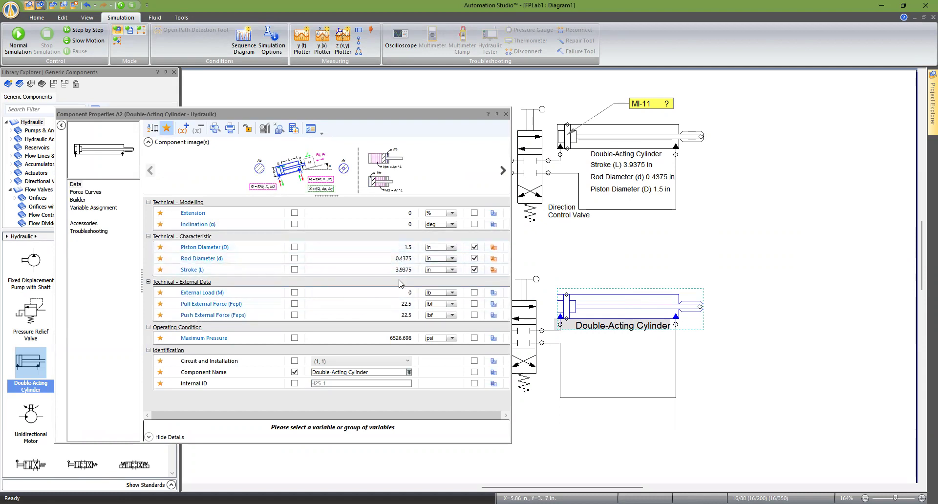
left_click(295, 247)
left_click(295, 259)
left_click(294, 270)
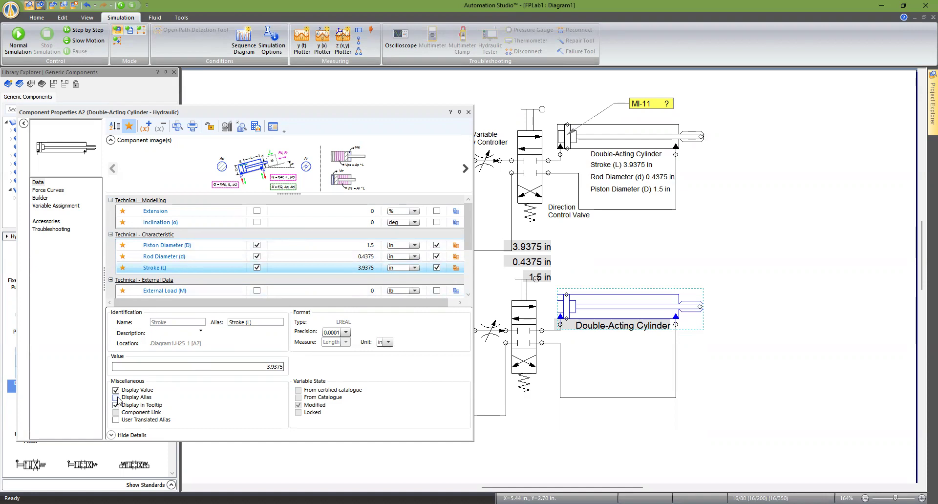
left_click(111, 435)
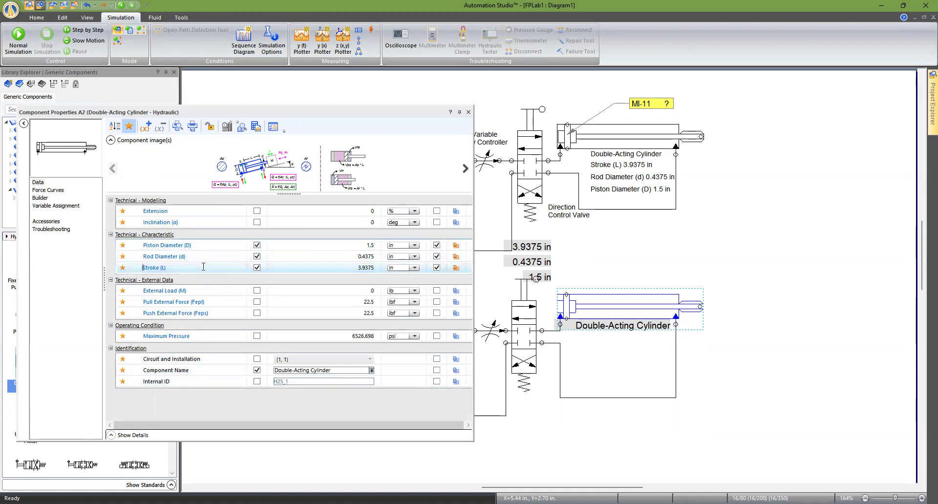
left_click(112, 435)
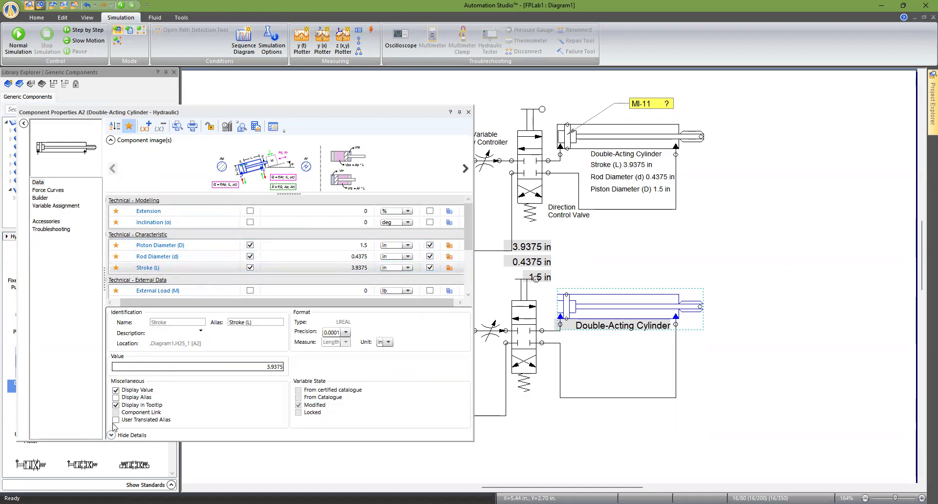
Display the aliases Stroke (L), Rod Diameter (d) and Piston Diameter (D) in front of the new cylinder's values.
left_click(116, 398)
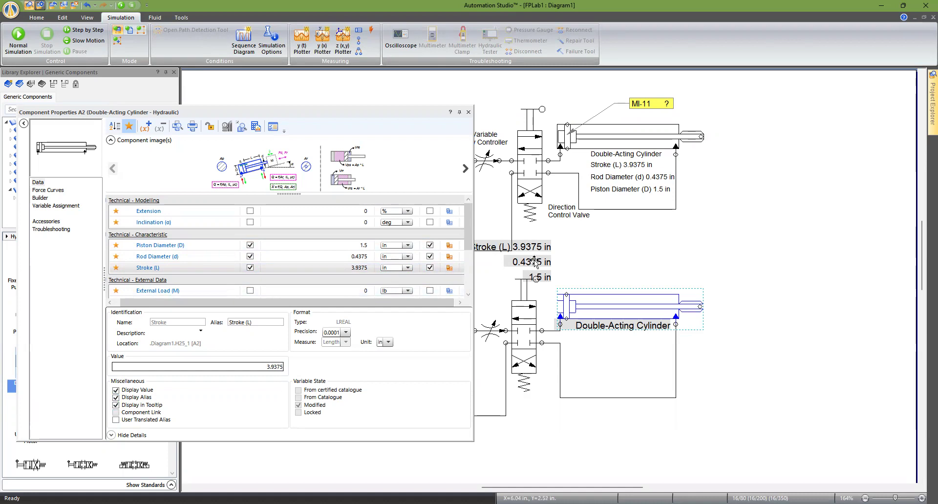
left_click(194, 257)
left_click(115, 397)
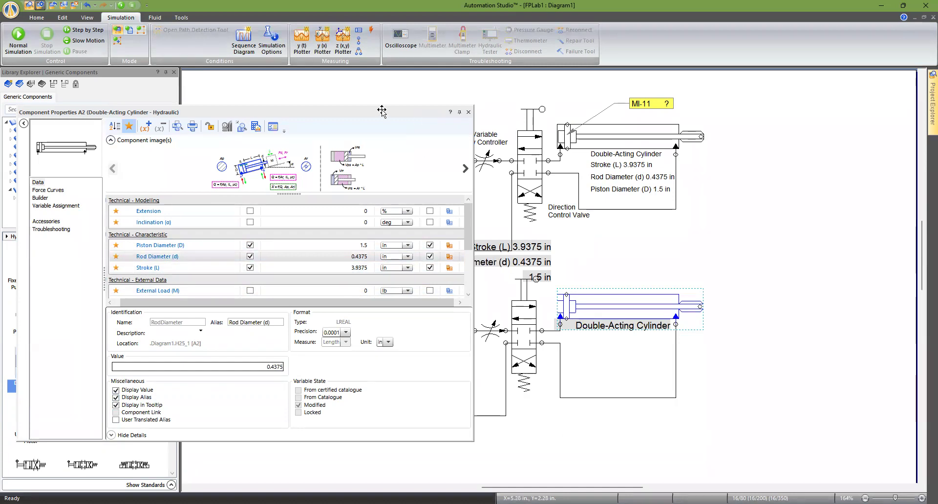
left_click_drag(382, 111, 334, 106)
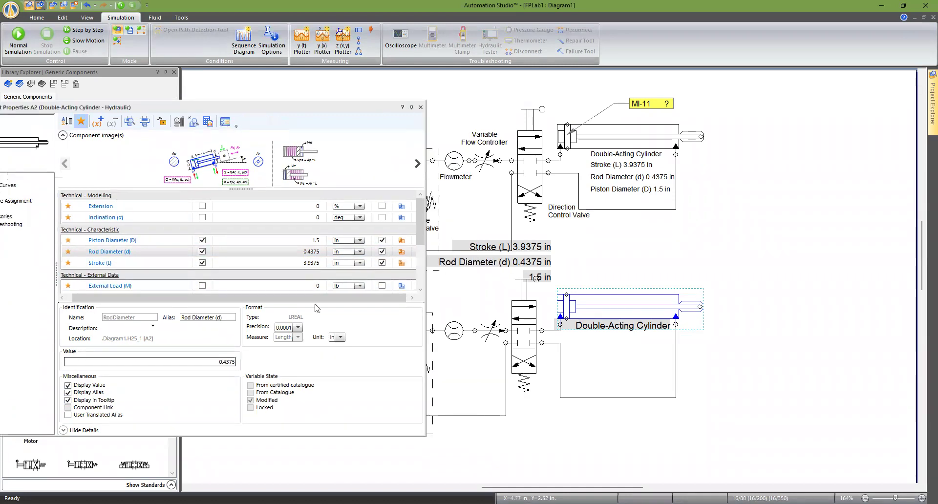
left_click(147, 241)
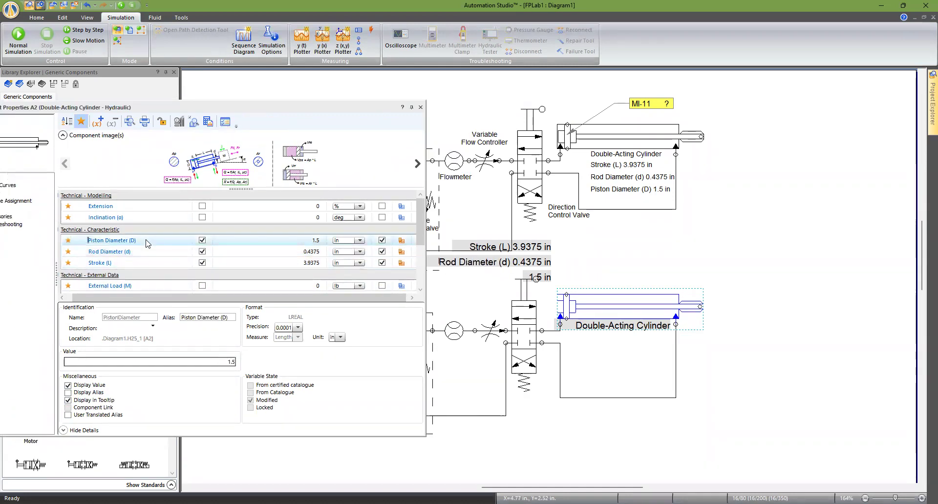
left_click(68, 392)
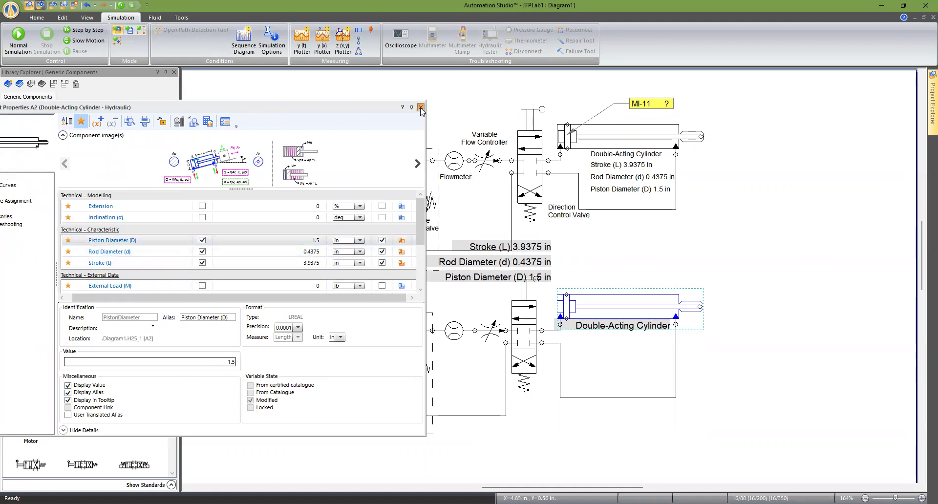
Move the stroke, rod diameter and piston diameter labels together to beneath the new Double-Acting Cylinder label.
left_click(501, 257)
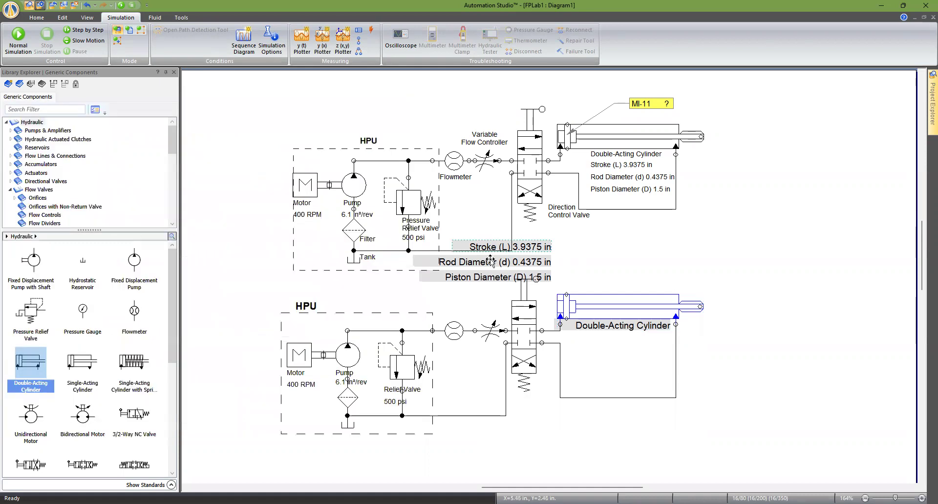
left_click(488, 278, "ctrl")
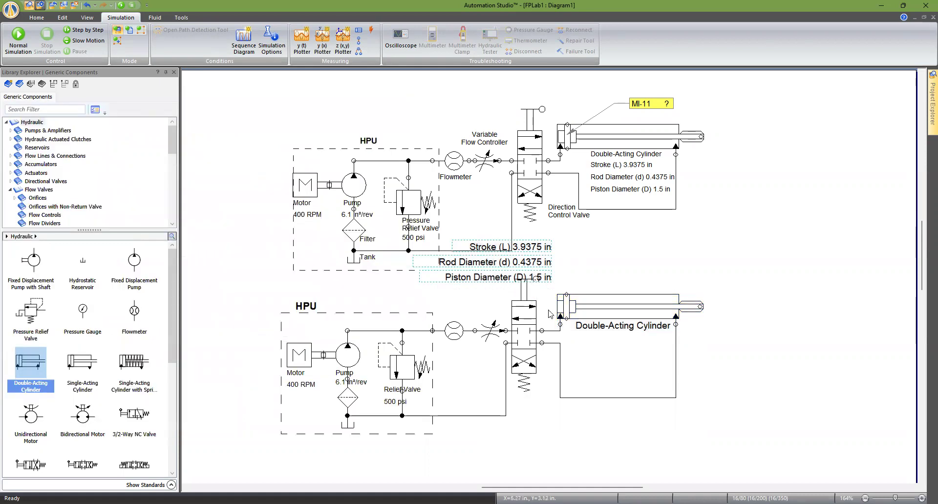
left_click_drag(492, 277, 618, 372)
Left-justify the text of the new cylinder's four labels and reduce it to font size 7.
left_click(595, 327, "ctrl")
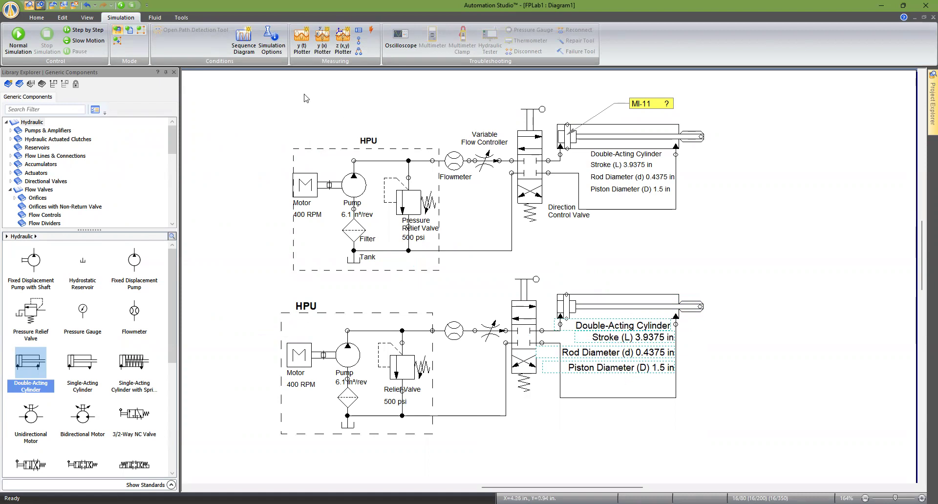
left_click(64, 18)
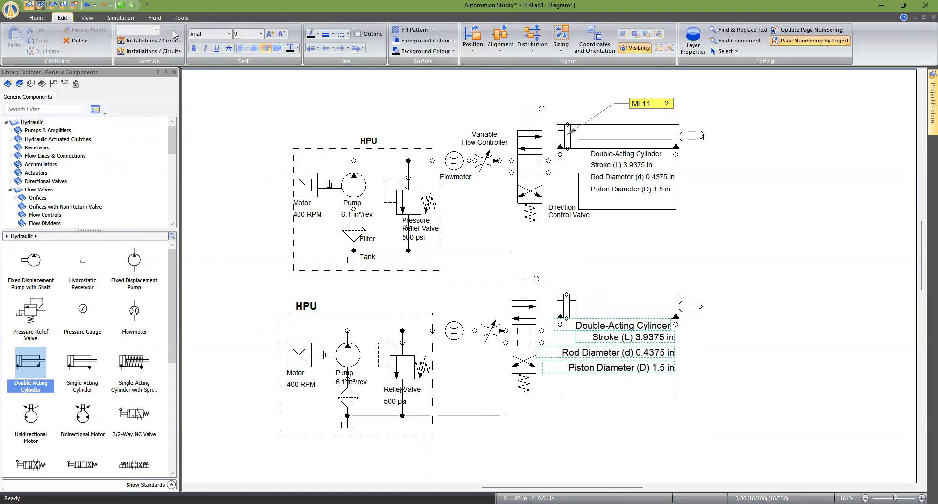
left_click(242, 48)
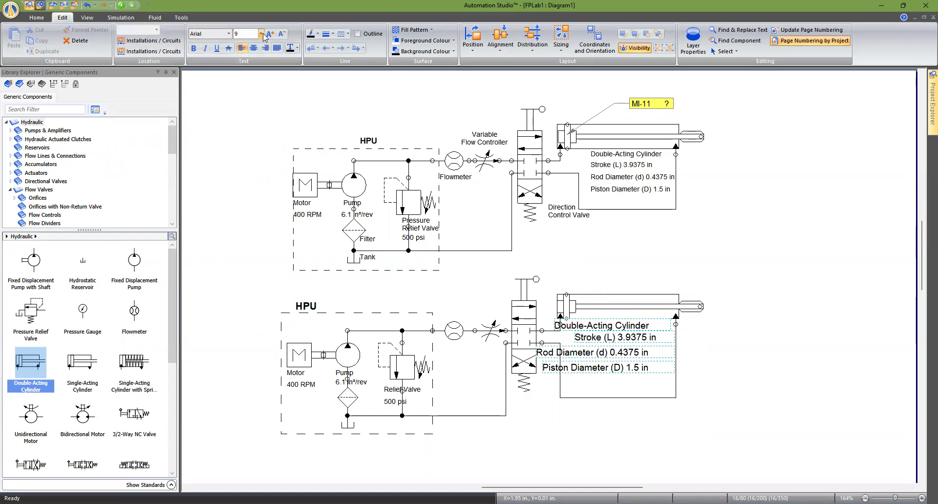
left_click(262, 34)
left_click(282, 35)
left_click(282, 35)
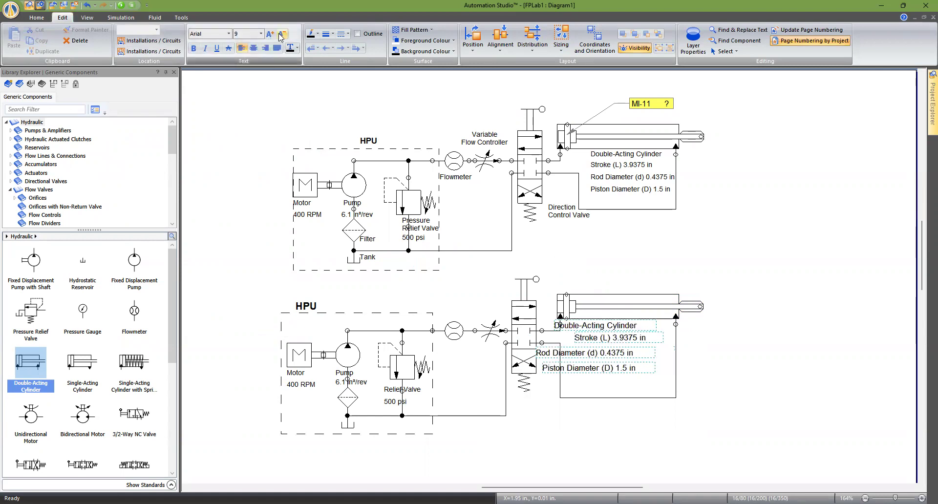
left_click(282, 35)
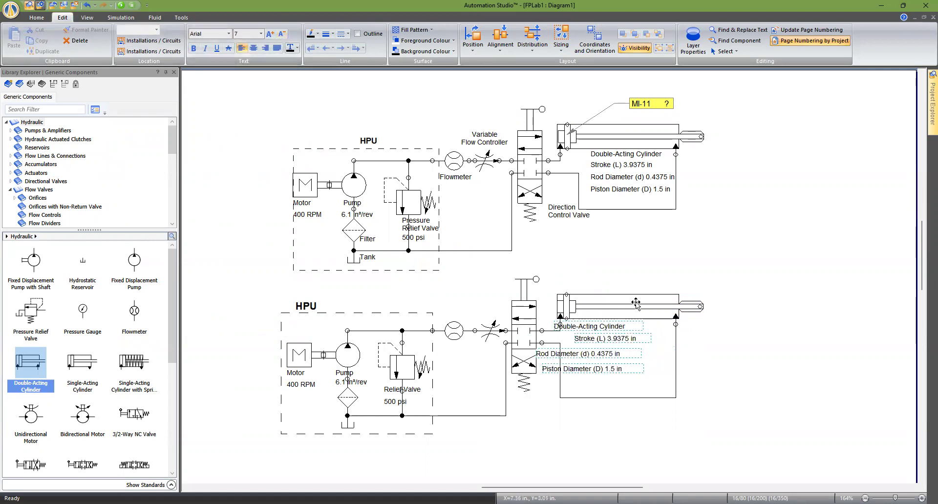
Align the four cylinder labels along their left edges and position the block centrally beneath the new cylinder.
left_click(499, 51)
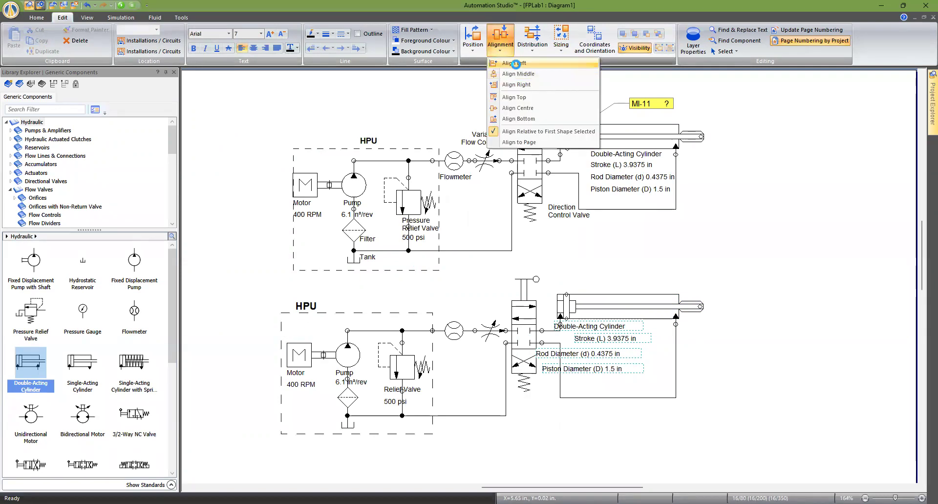
left_click(516, 63)
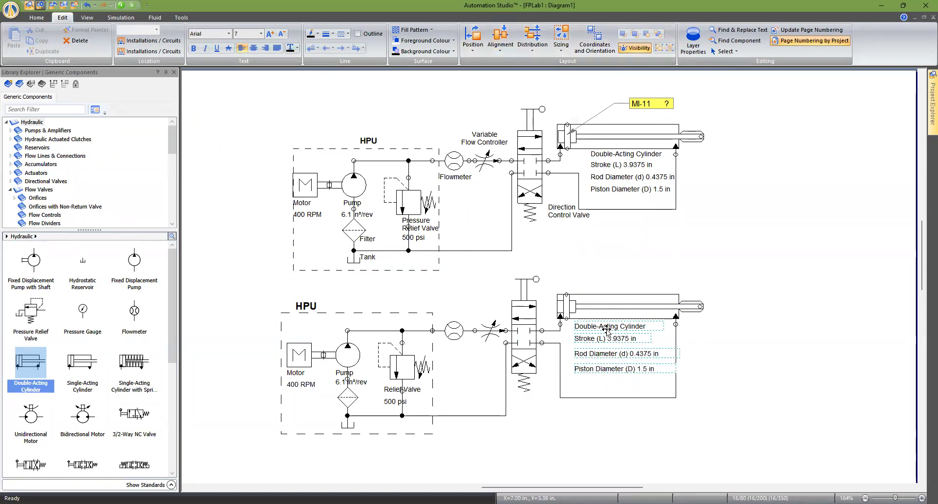
left_click_drag(609, 330, 615, 332)
left_click(755, 382)
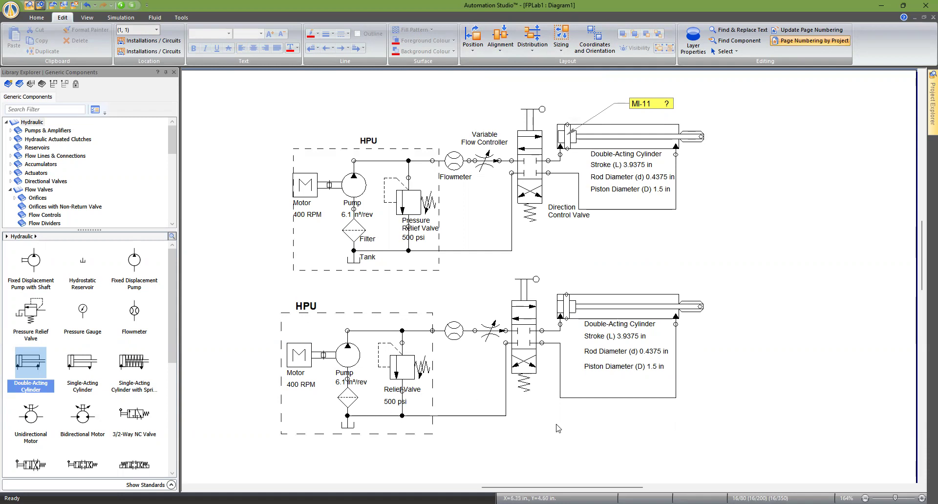
Start a normal-speed simulation of the rebuilt hydraulic circuit.
left_click_drag(557, 426, 573, 232)
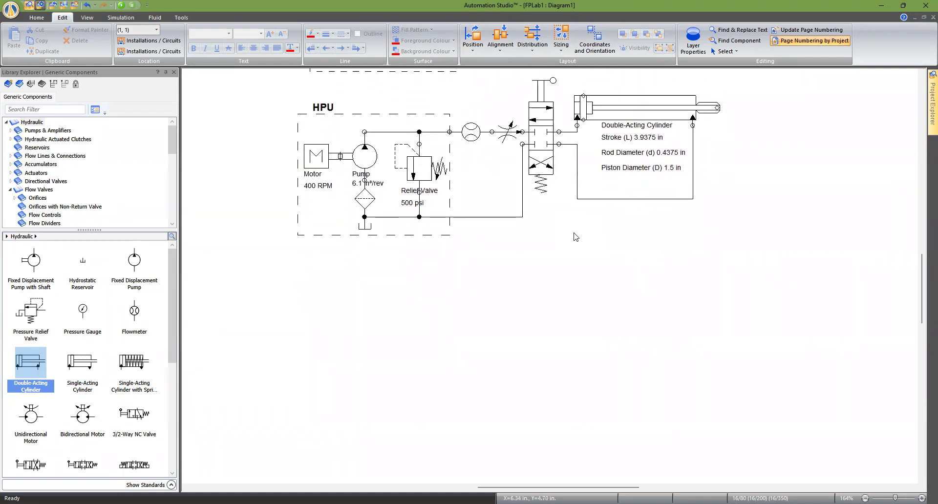
left_click(121, 17)
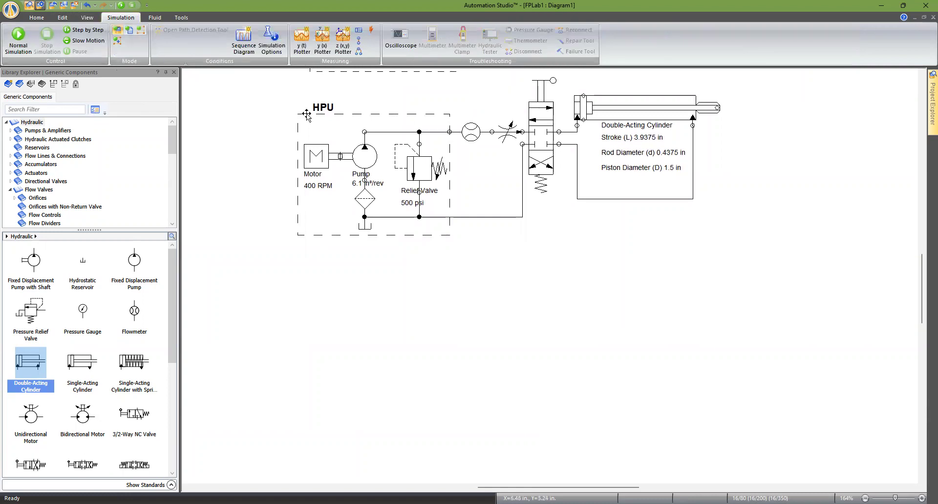
left_click(17, 46)
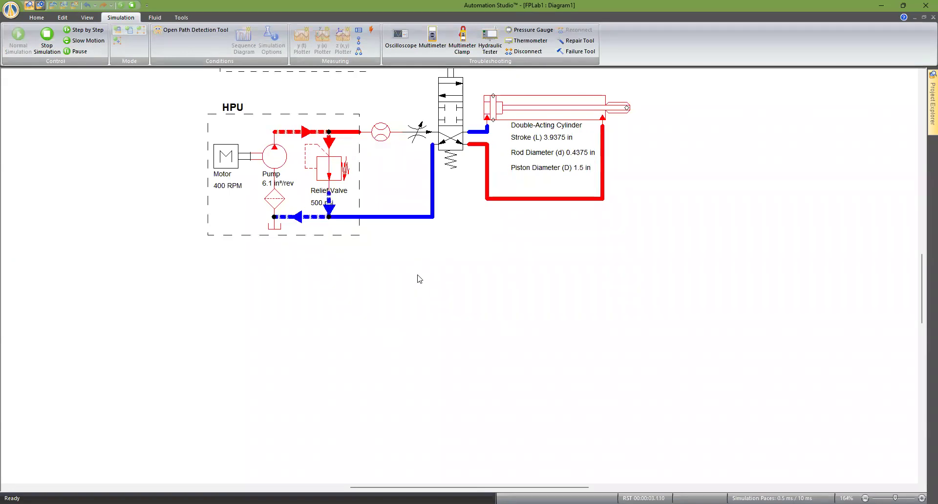
Check the new motor's speed setting in the running simulation and close it without changing the value.
scroll(399, 186, "up", 1)
scroll(400, 186, "up", 3)
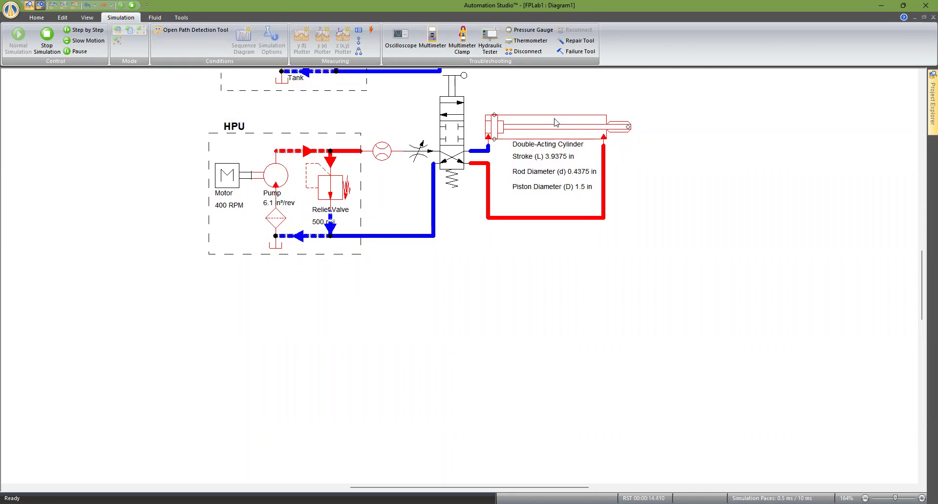
left_click(224, 180)
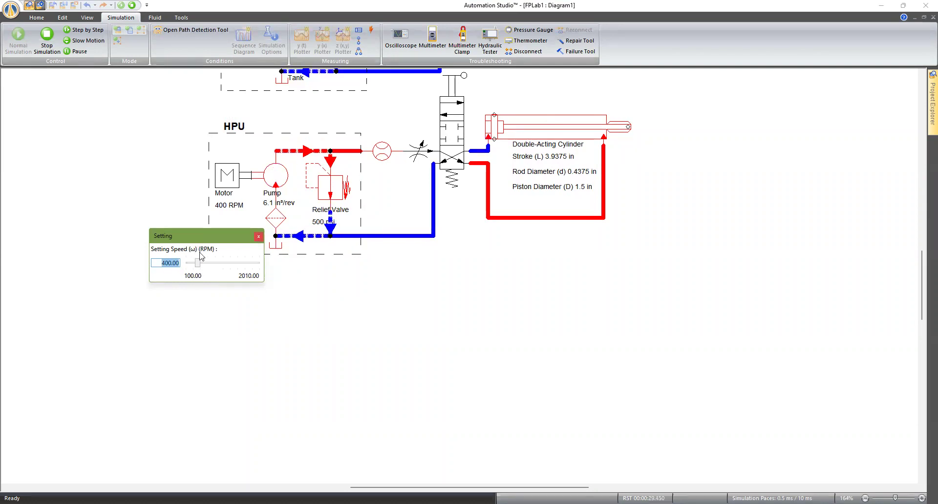
left_click(259, 237)
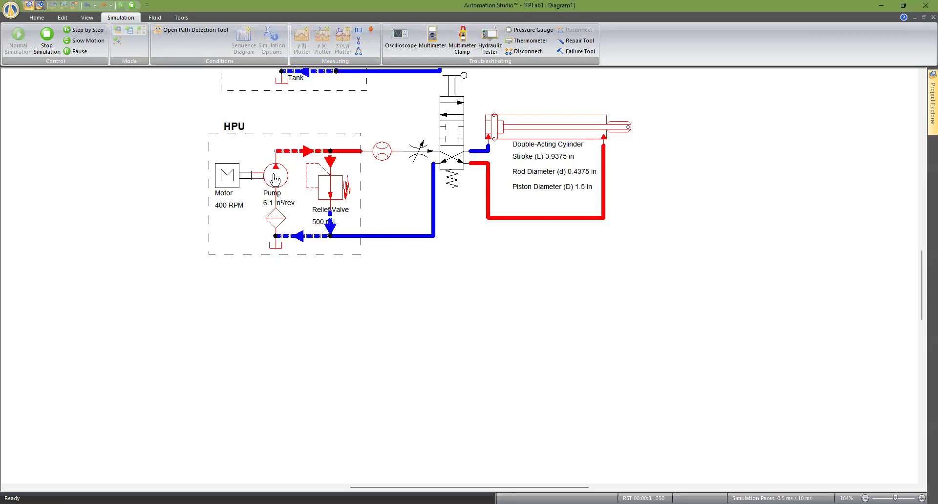
Check the pump's displacement and the relief valve's cracking pressure in the running simulation, closing both settings without changing them.
left_click(276, 177)
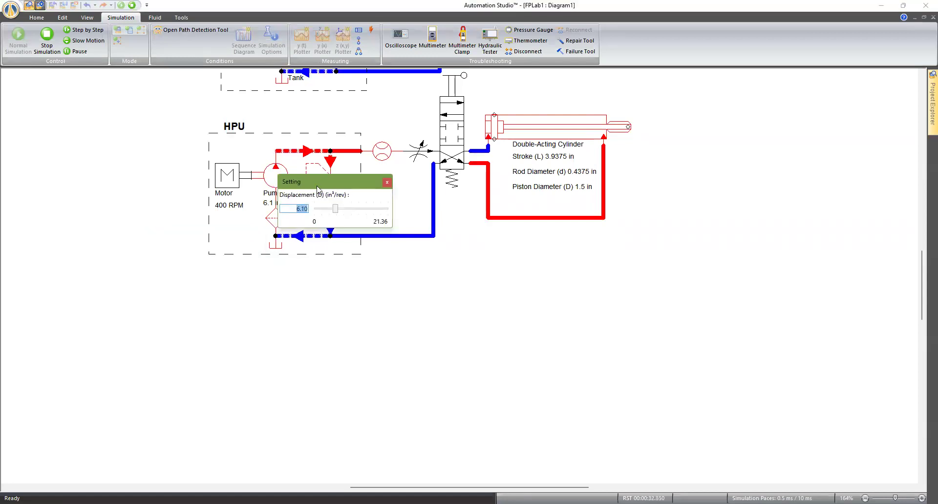
left_click_drag(321, 182, 197, 228)
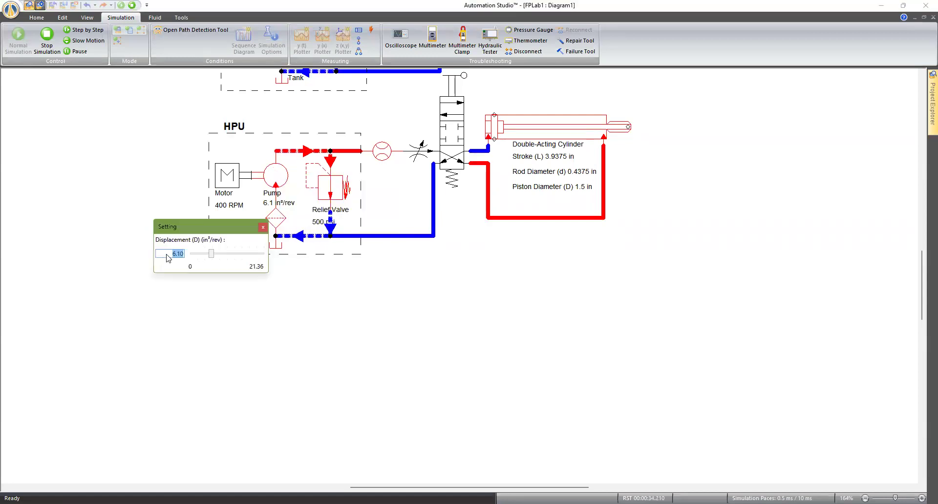
left_click(263, 227)
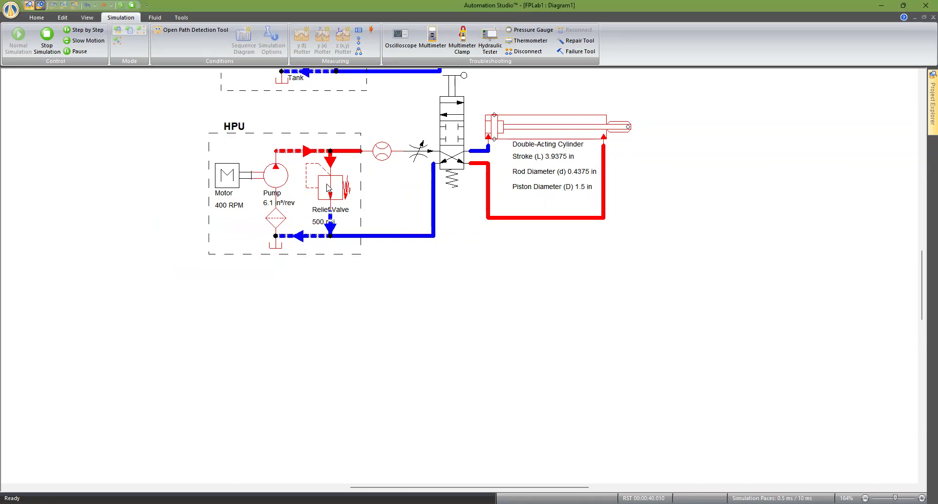
left_click(329, 188)
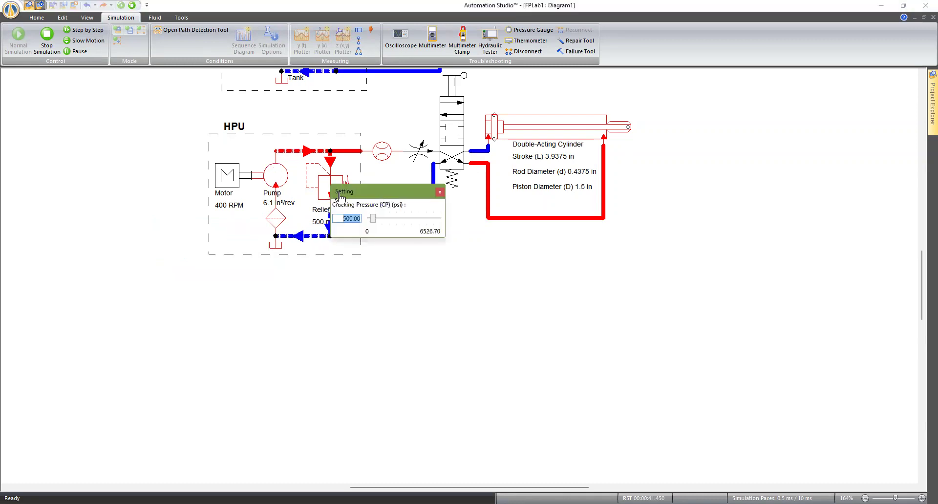
left_click_drag(340, 197, 129, 226)
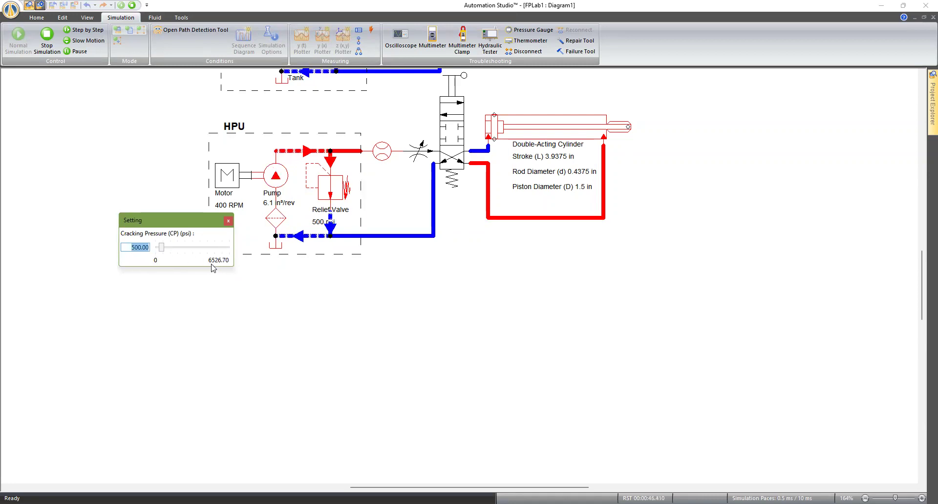
left_click(229, 222)
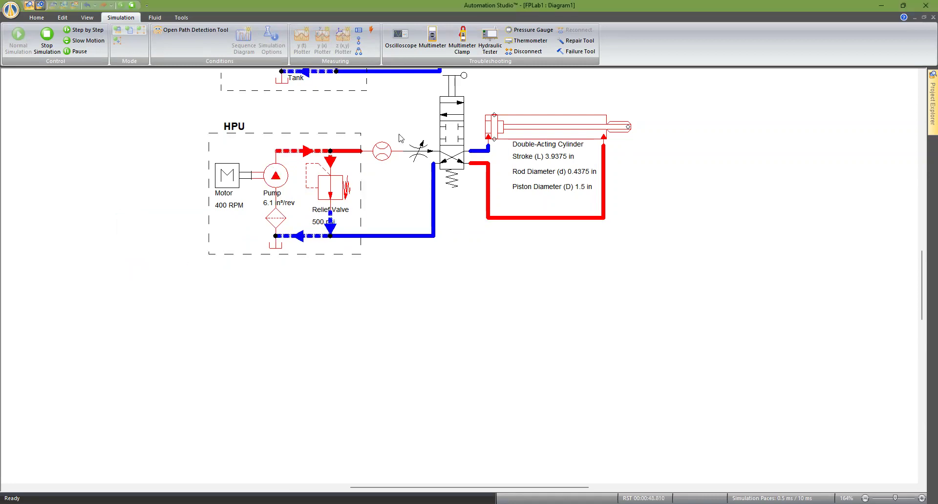
Lower the variable flow control valve's setting flow to 1.76 GPM and close its setting.
left_click(419, 152)
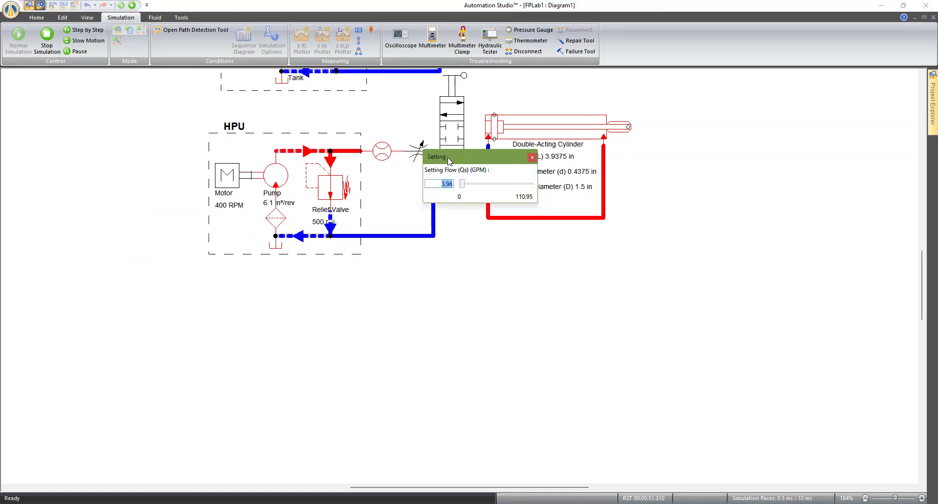
left_click_drag(449, 161, 410, 185)
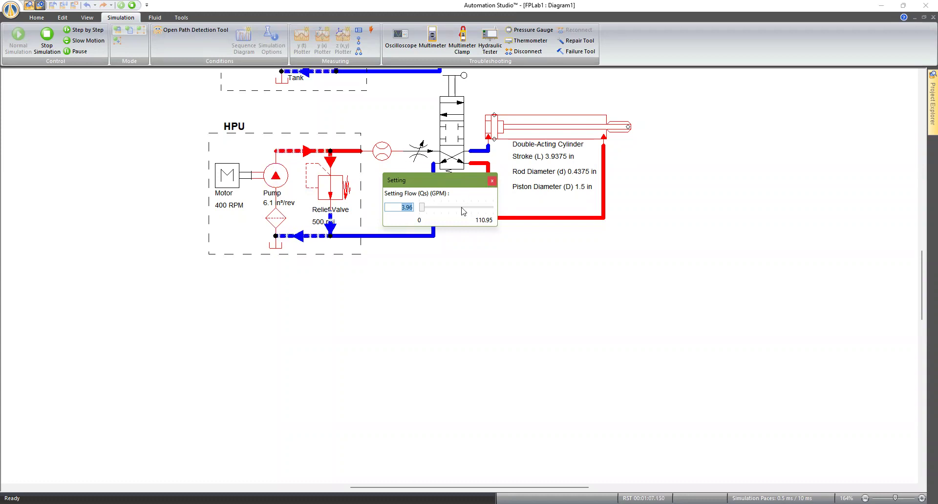
mouse_move(422, 215)
left_mouse_down()
mouse_move(406, 211)
mouse_move(491, 214)
mouse_move(423, 219)
left_mouse_up()
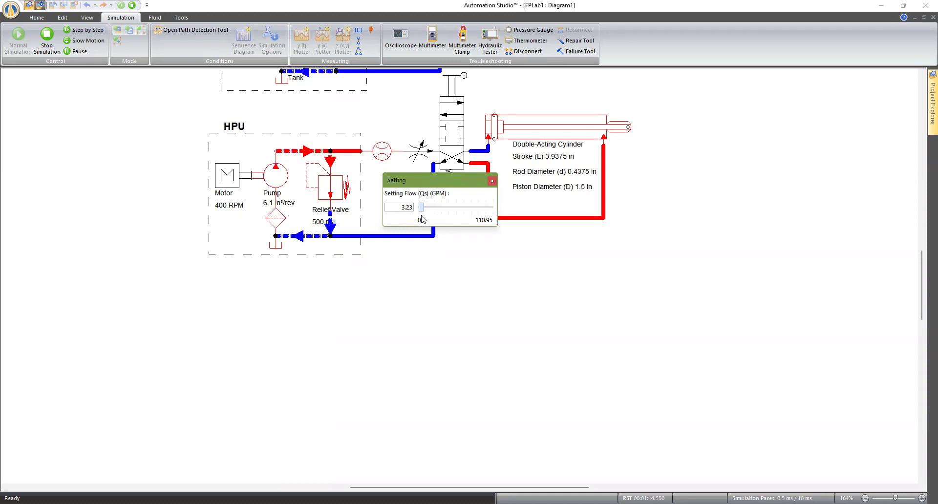
left_click(524, 276)
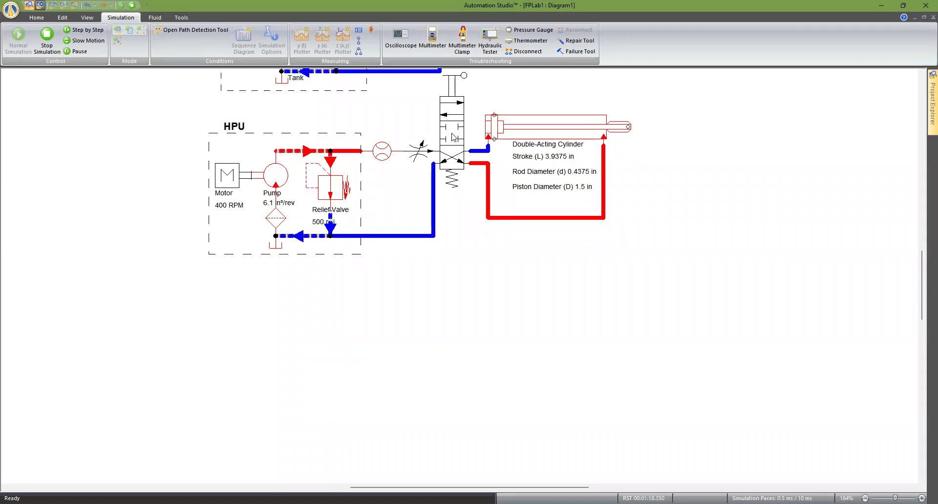
Shift the directional valve to its centre position and set the variable flow control valve's flow to 1 GPM.
left_click(452, 137)
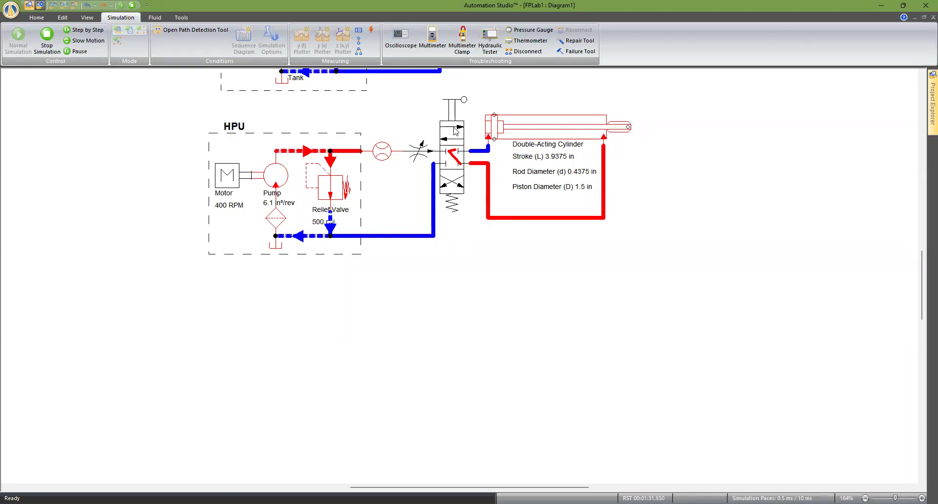
left_click(418, 158)
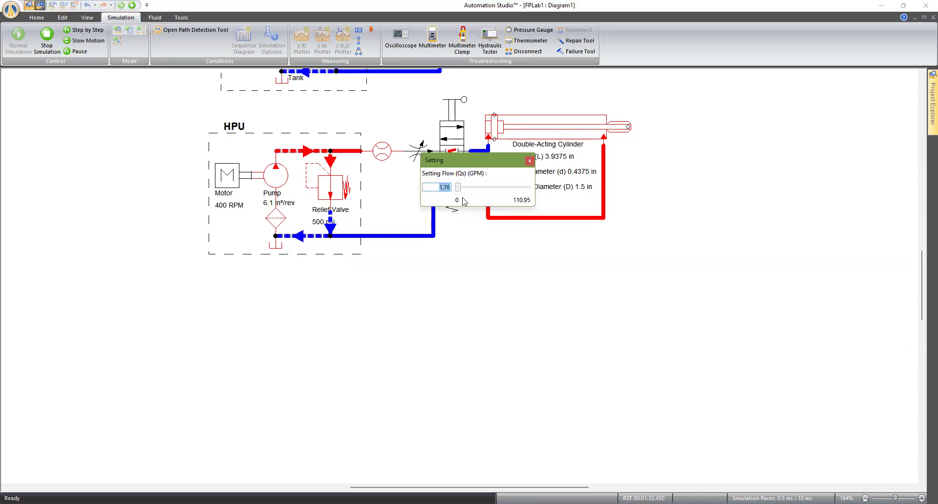
type("1")
key("Return")
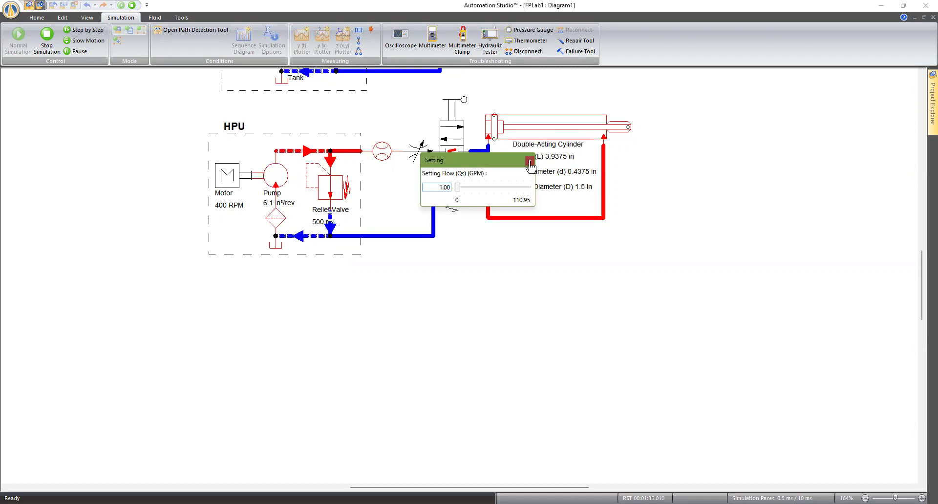
left_click(530, 161)
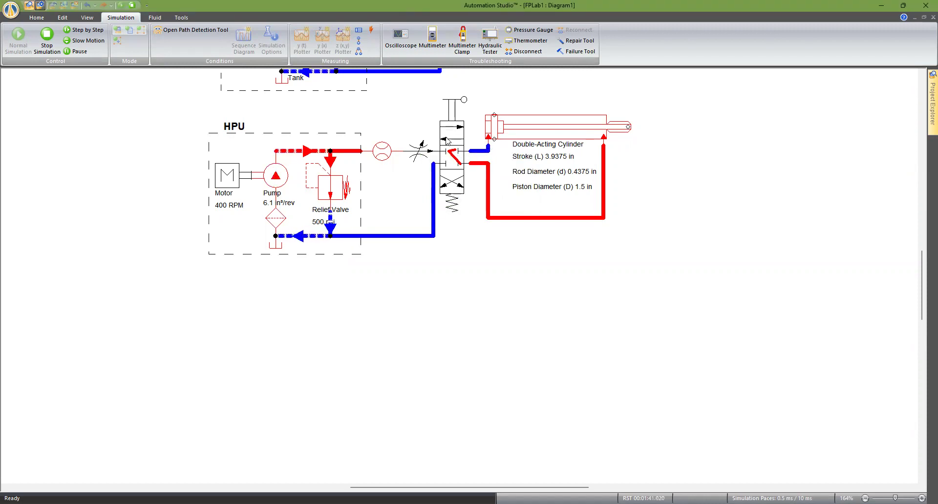
Shift the directional valve between its two end positions to extend and retract the cylinder twice.
left_click(447, 133)
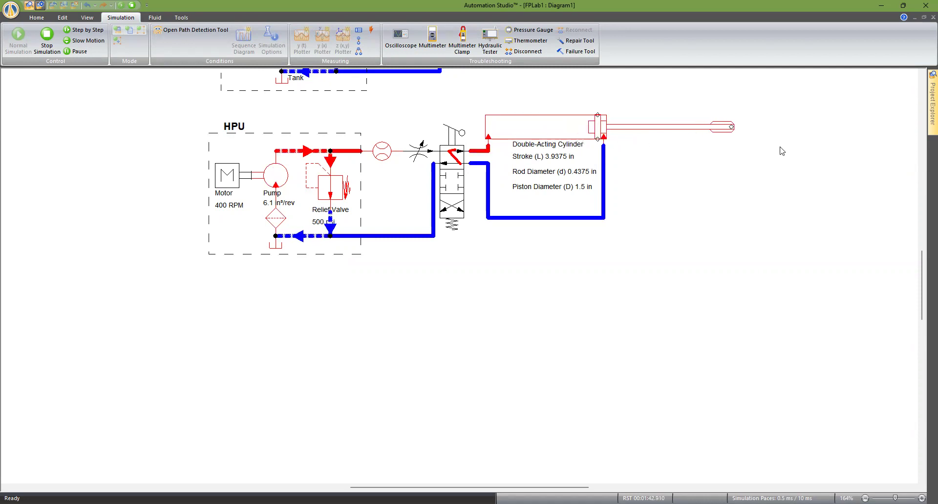
left_click(450, 209)
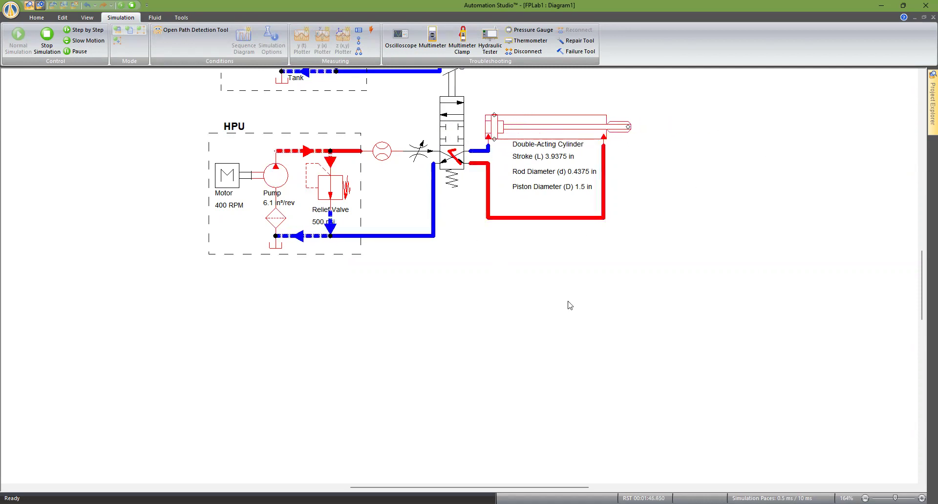
left_click(454, 110)
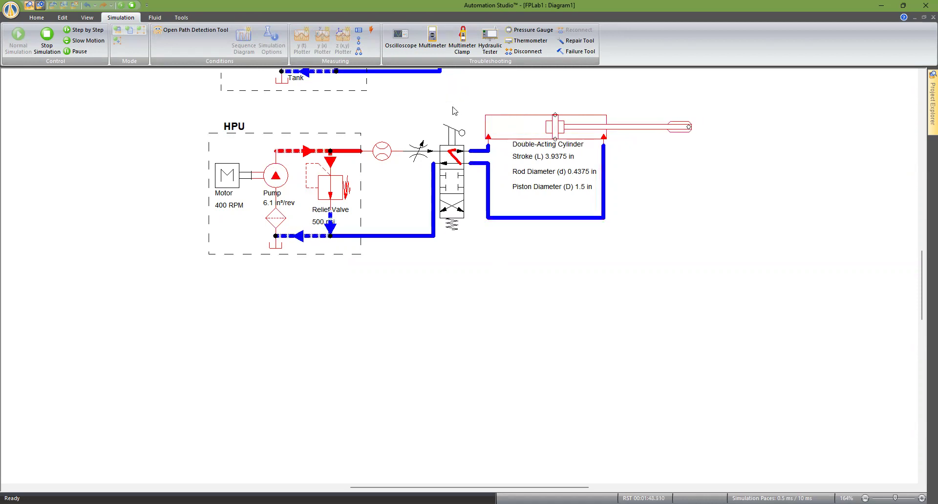
left_click(450, 209)
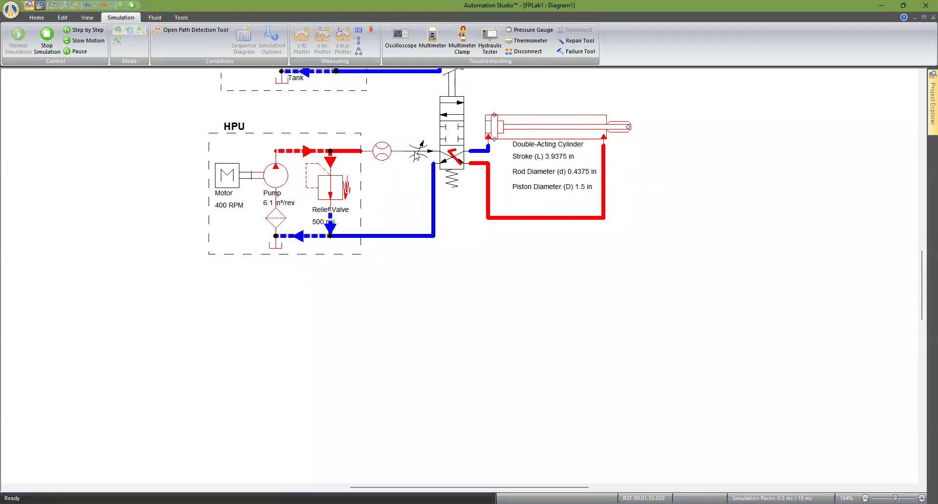
Check the flow control valve's flow setting and close it without changing the value.
left_click(416, 155)
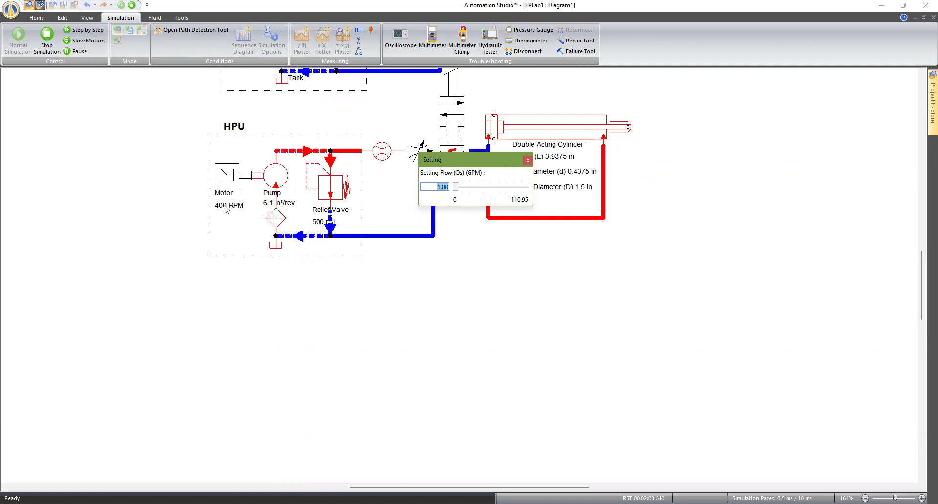
left_click(527, 162)
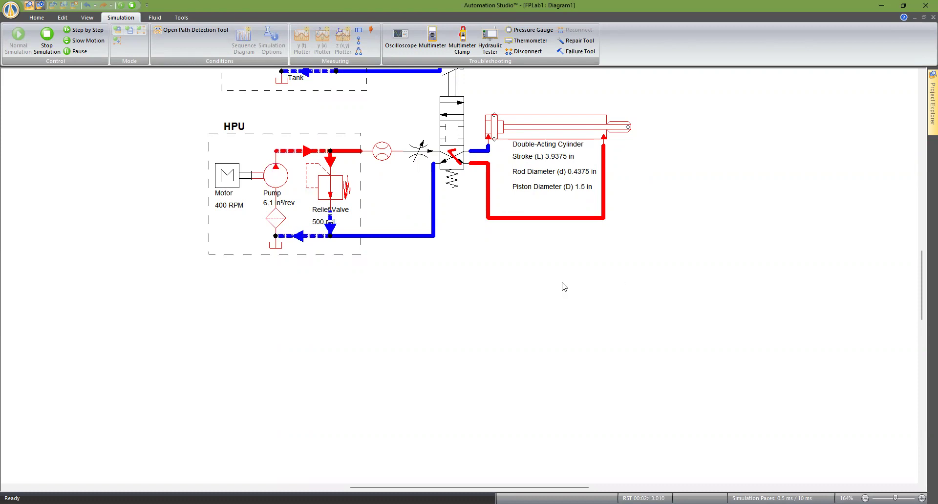
Stop the running simulation and start it again at normal speed.
scroll(509, 261, "up", 1)
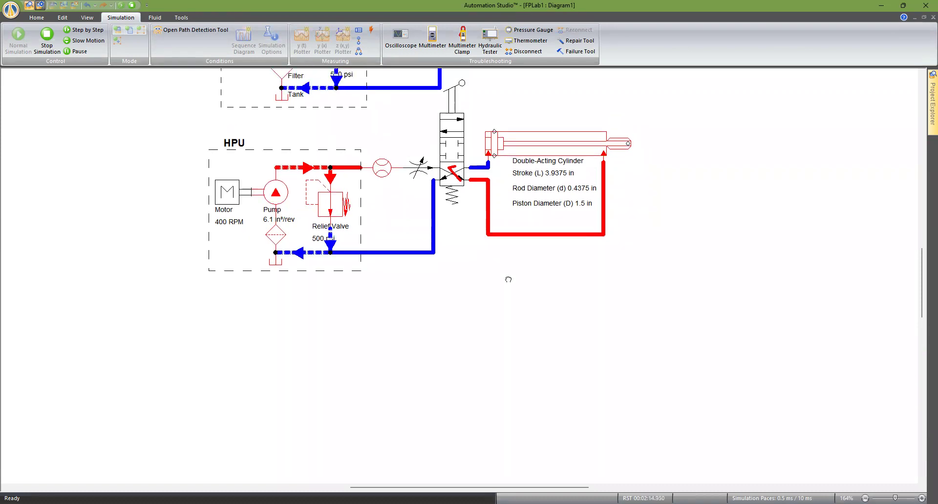
scroll(509, 278, "down", 1)
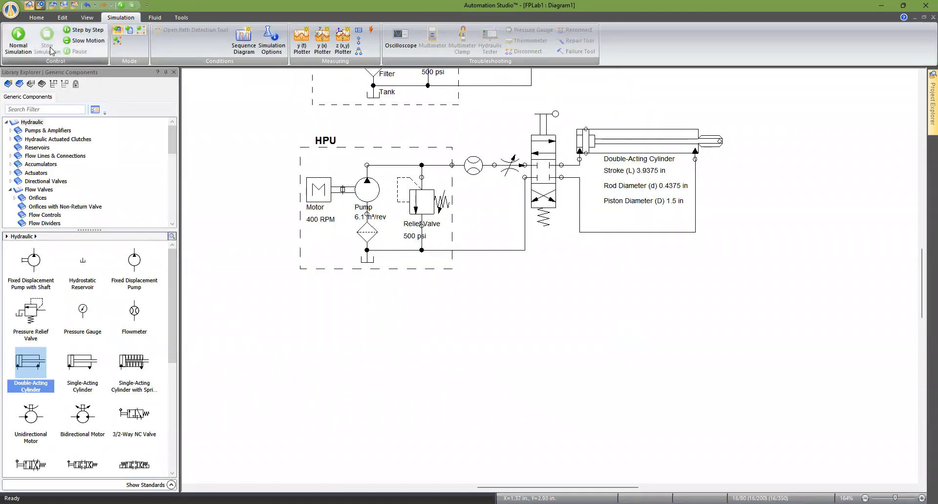
left_click(19, 41)
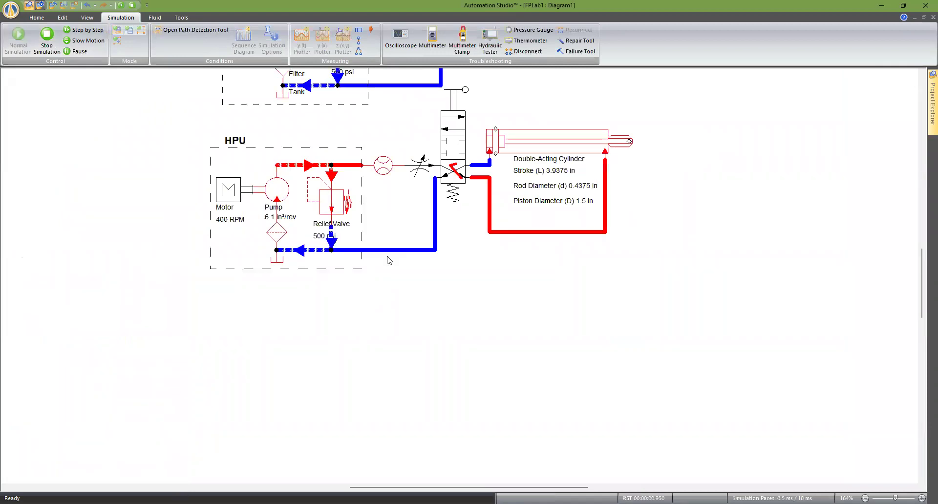
Attach a measuring instrument to the new double-acting cylinder, showing linear speed in in/min with precision 1.
left_click(360, 32)
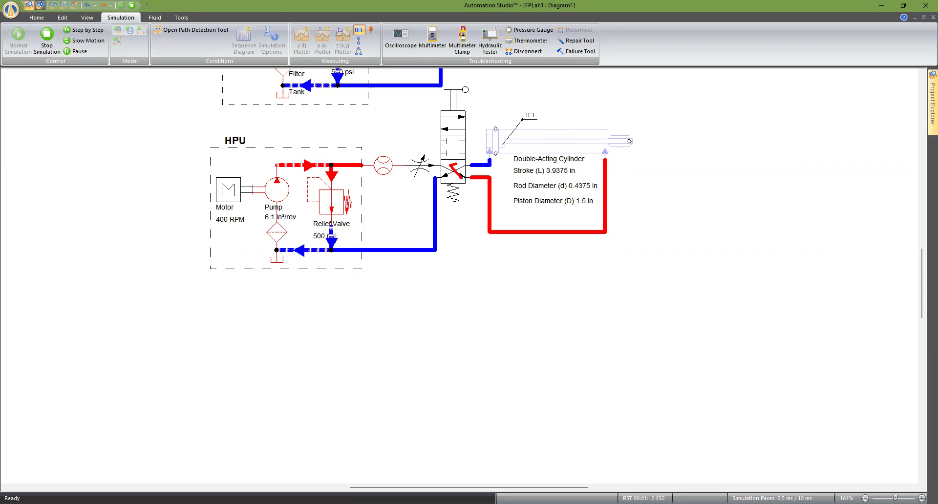
left_click(523, 119)
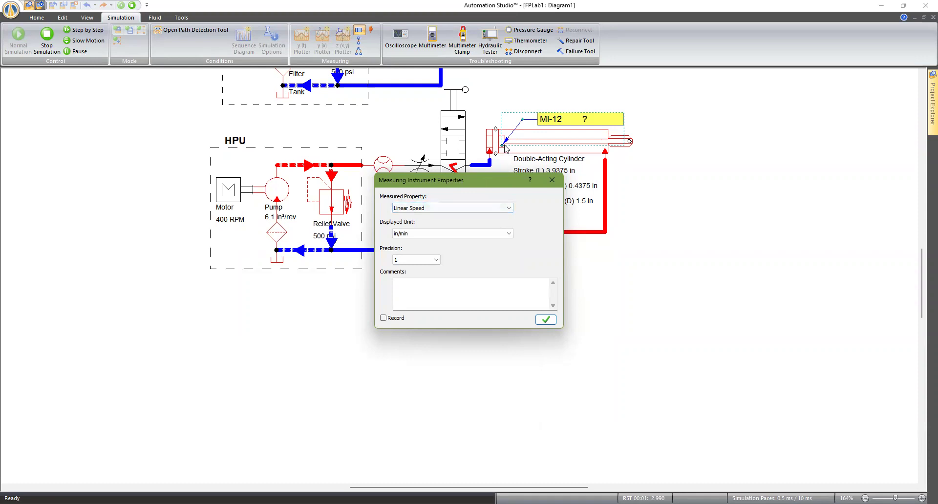
left_click(451, 210)
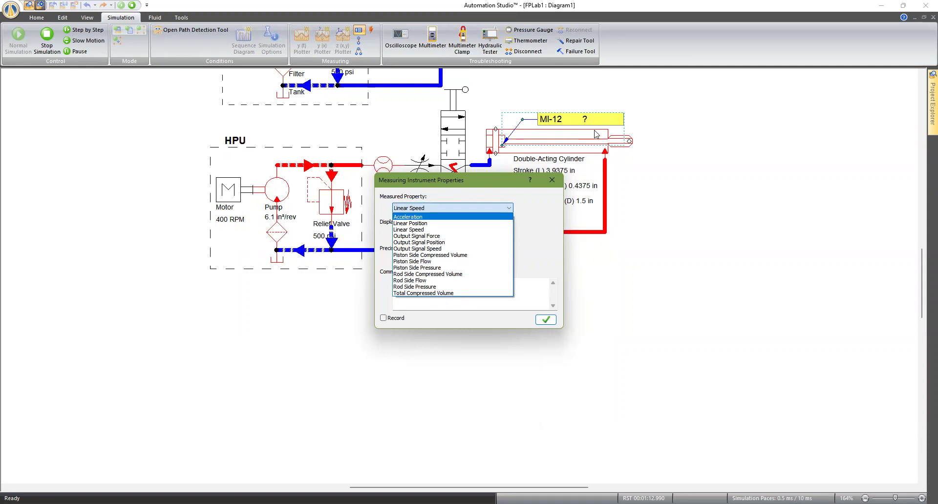
left_click(523, 252)
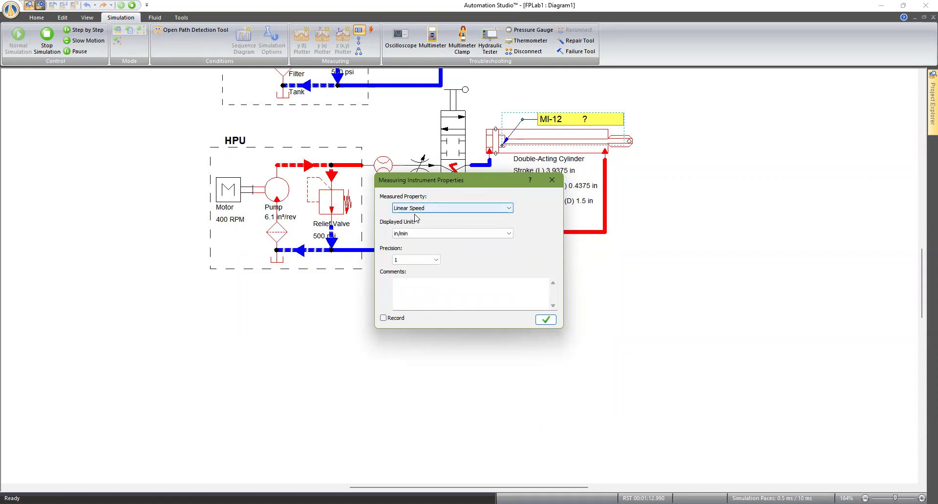
left_click(419, 234)
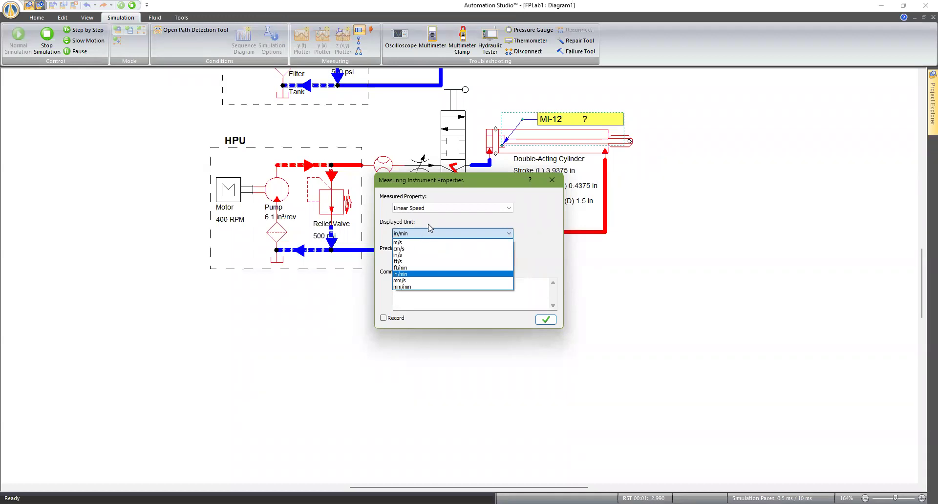
left_click(429, 223)
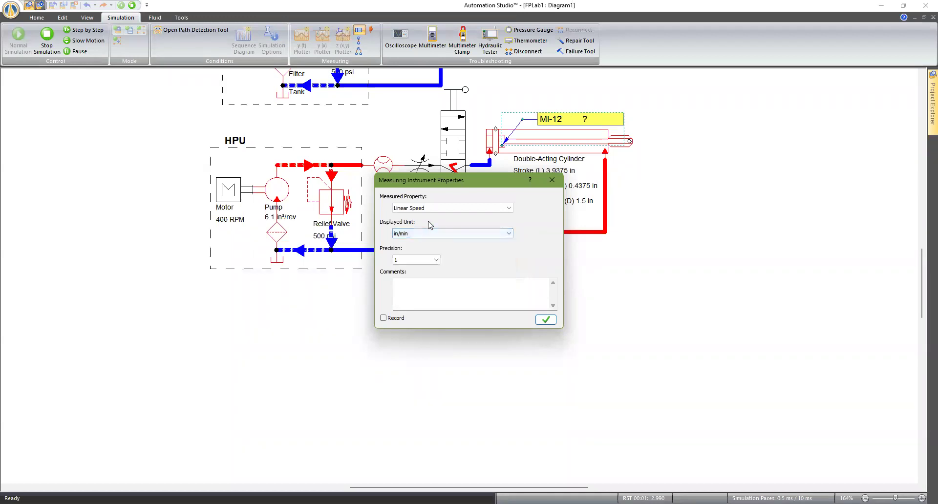
left_click(413, 262)
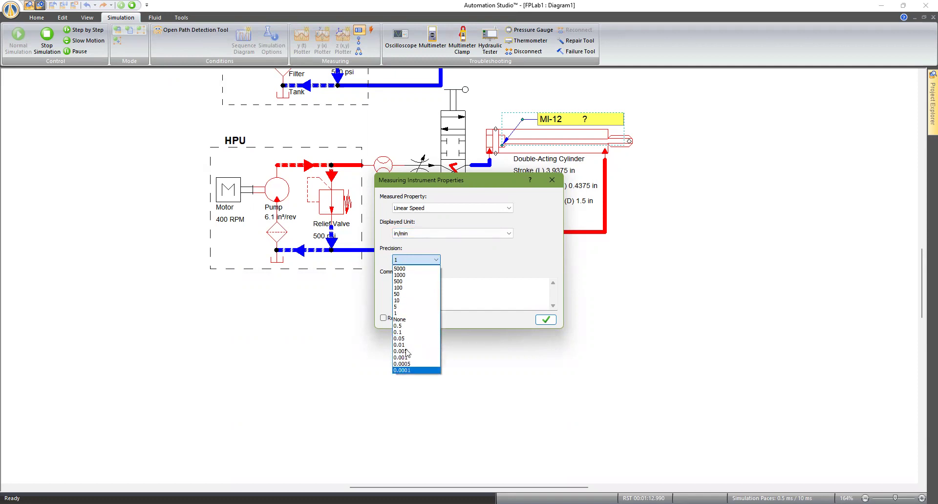
left_click(406, 313)
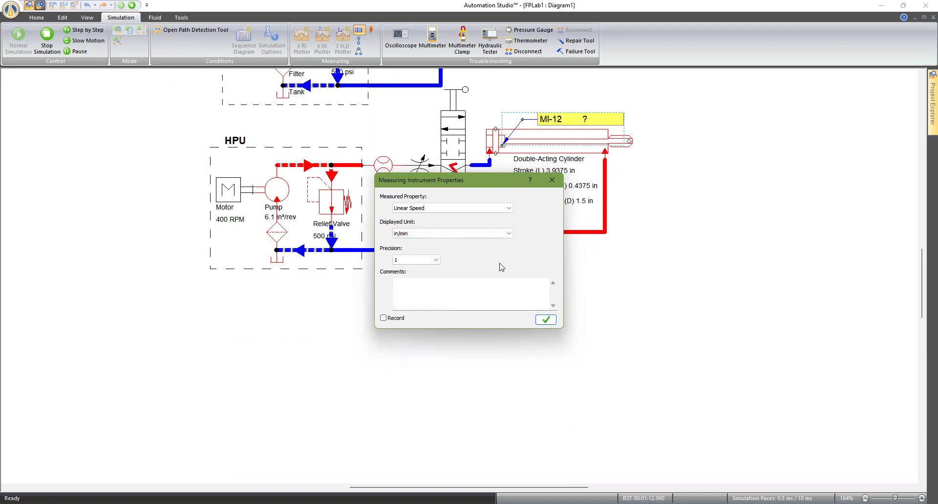
left_click(546, 320)
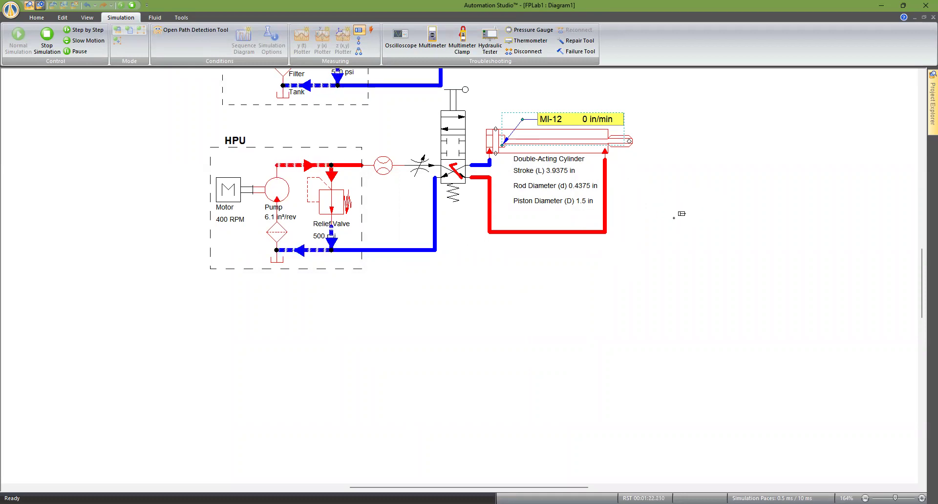
key("Escape")
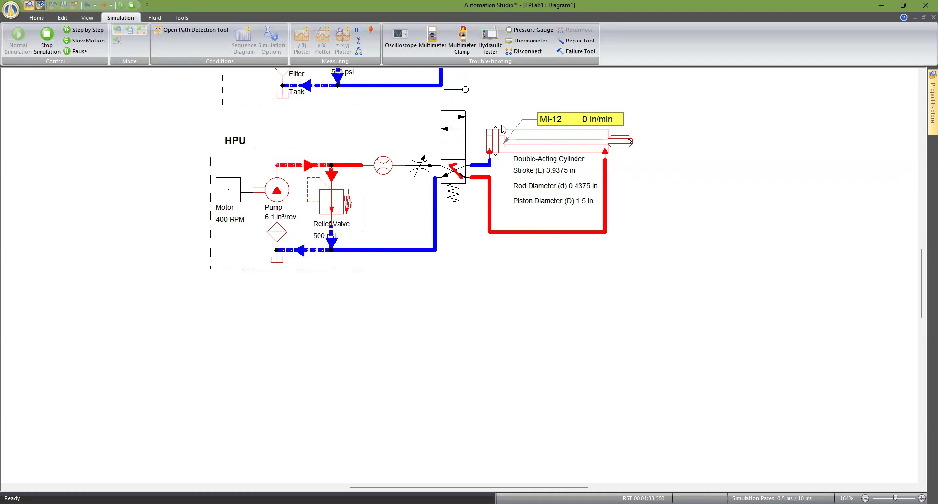
Extend and retract the cylinder once with the directional valve to observe the measured linear speed.
left_click(456, 126)
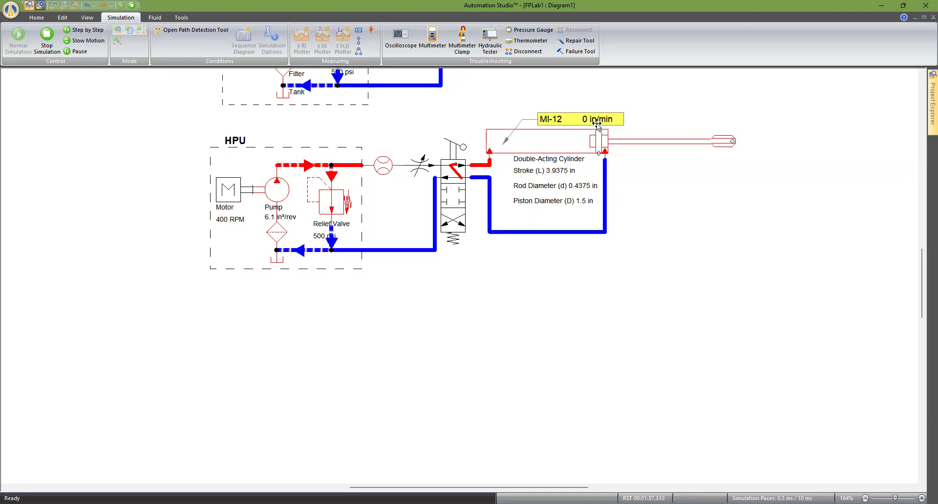
left_click(452, 220)
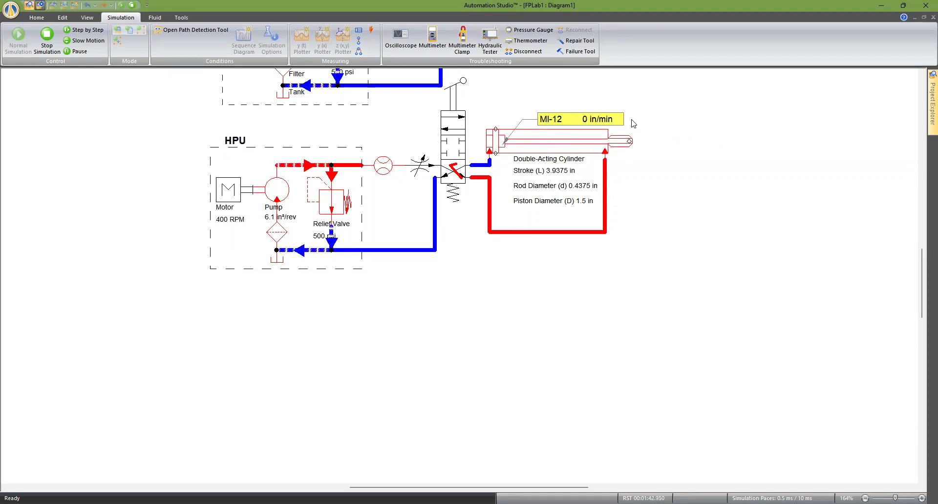
Extend and retract the cylinder twice to observe its linear speed, and check the flow control valve's setting without changing it.
left_click(452, 128)
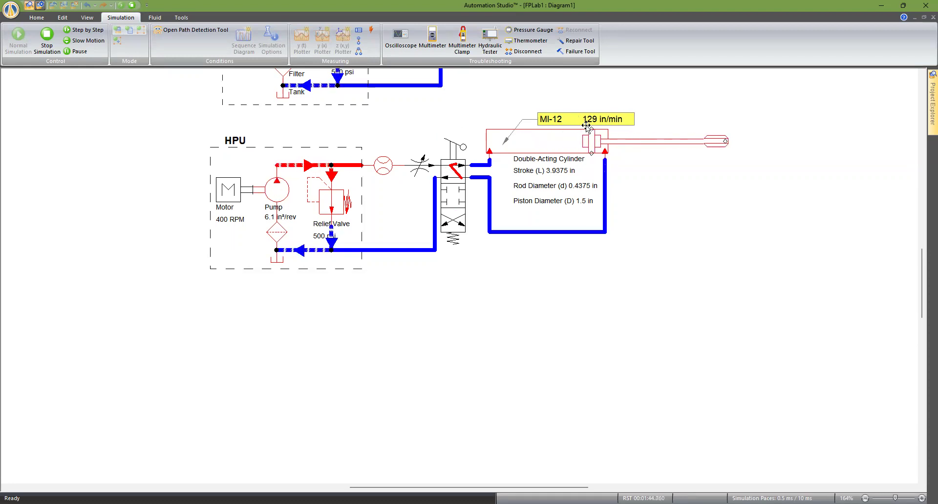
left_click(454, 221)
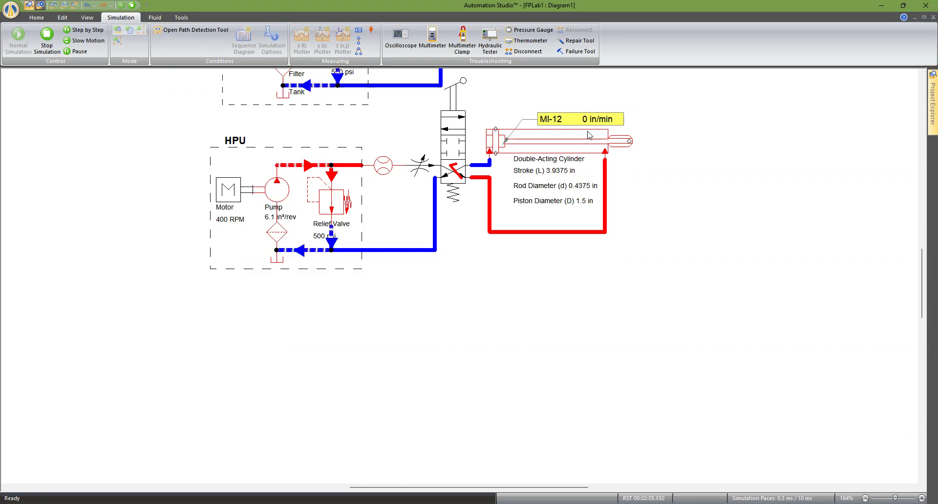
left_click(459, 128)
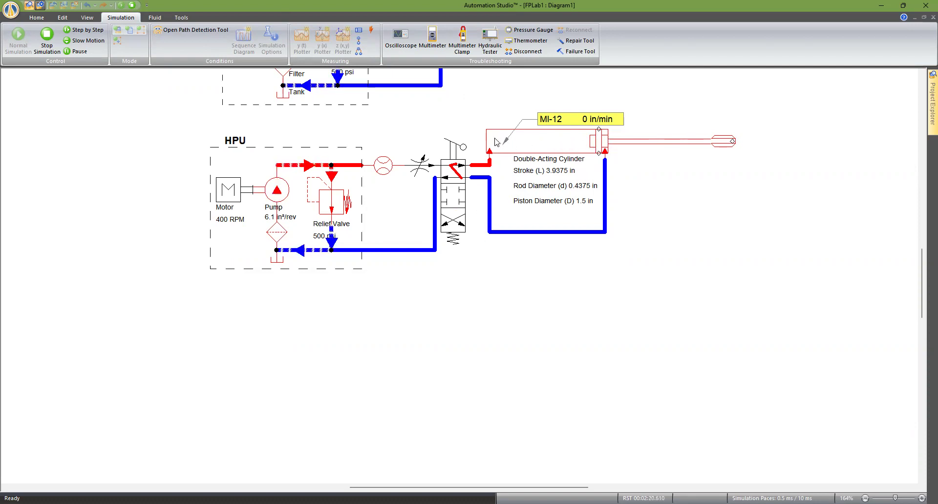
left_click(452, 222)
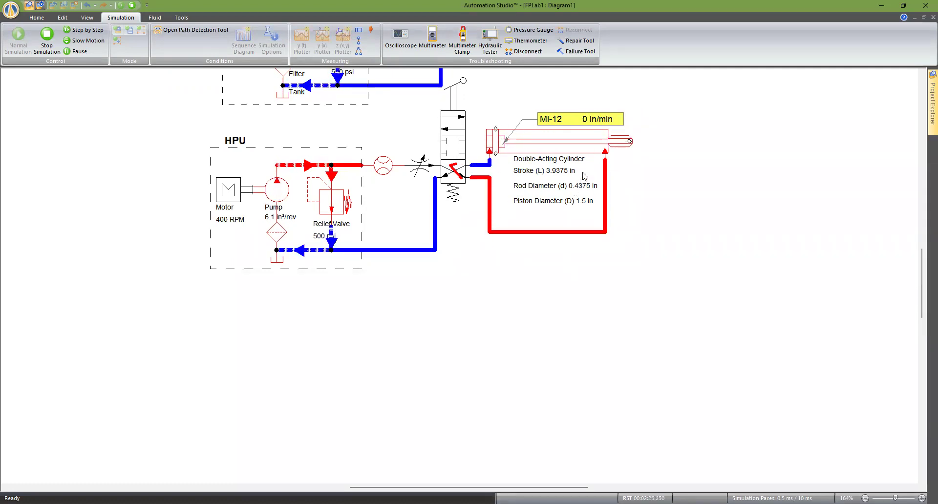
left_click(418, 168)
left_click(529, 173)
Stop the simulation and display the flowmeter's Flow (Q) value in GPM on the diagram.
left_click(47, 39)
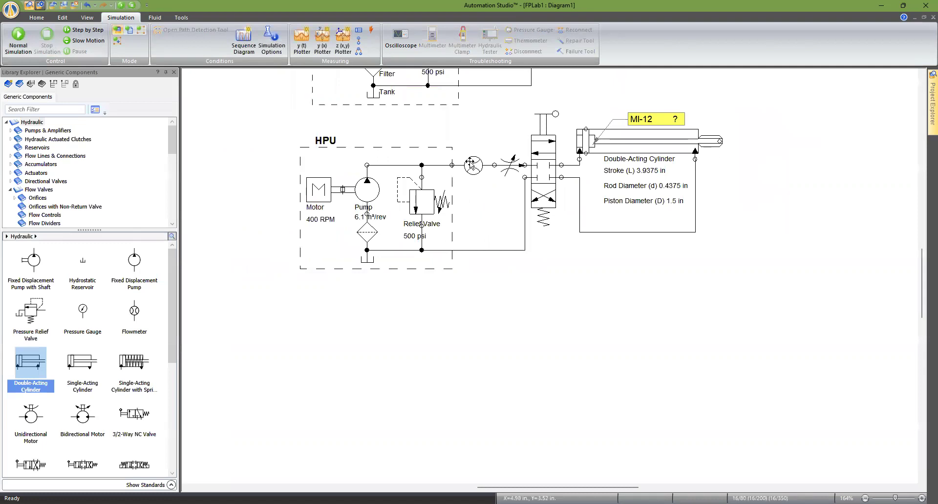
double_click(473, 165)
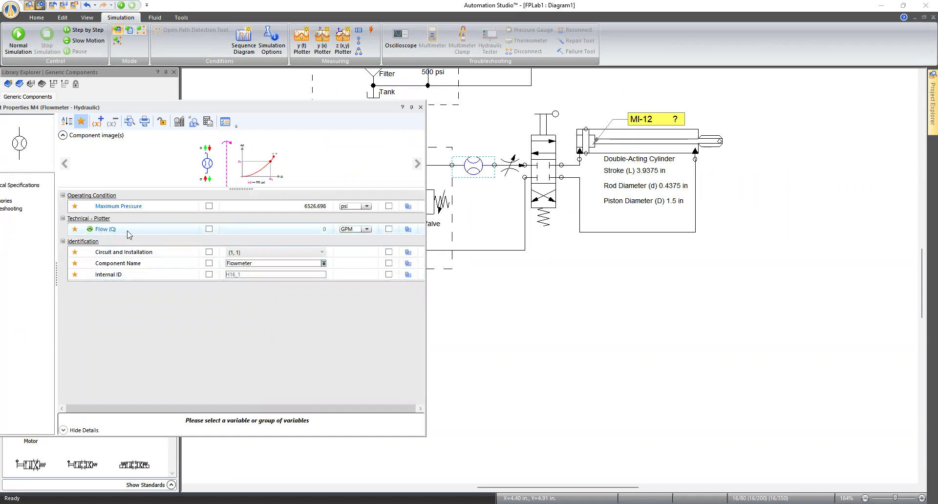
left_click(209, 229)
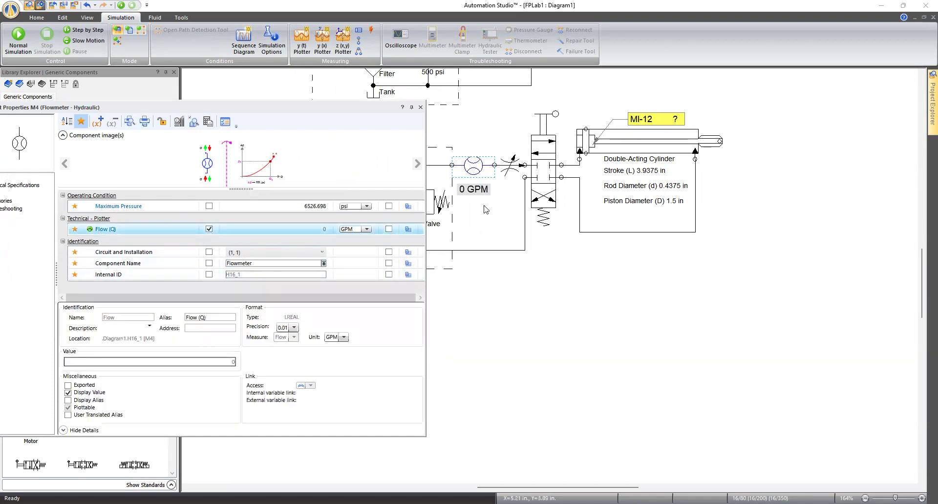
left_click(420, 108)
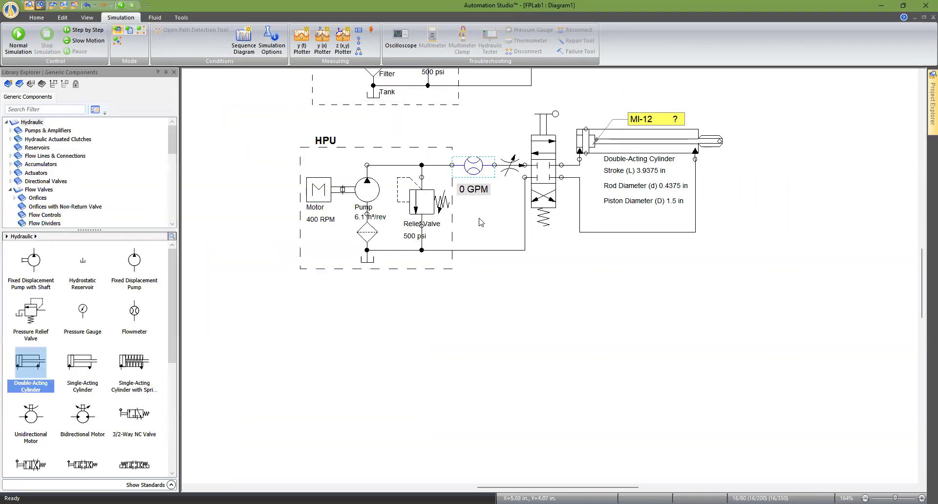
Reduce the flowmeter's GPM readout to font size 7 and move it closer beneath the flowmeter symbol.
left_click(475, 190)
left_click(64, 19)
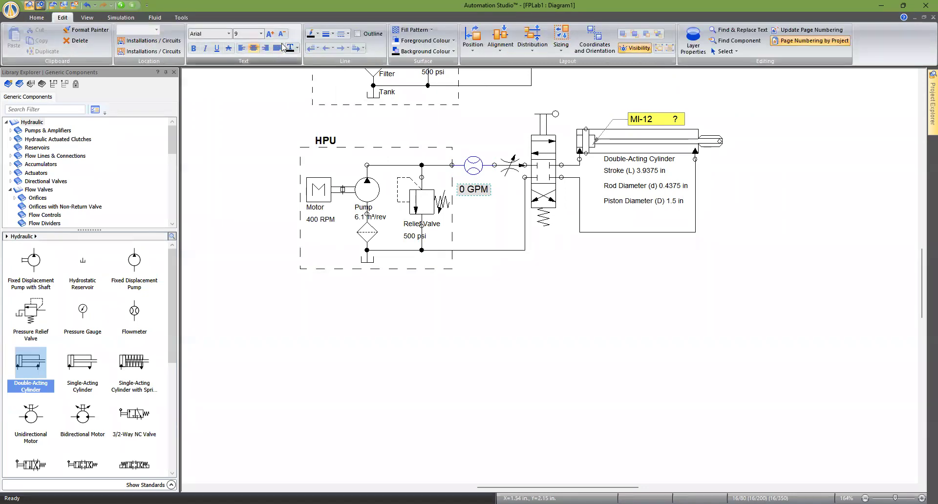
left_click(282, 34)
left_click(282, 35)
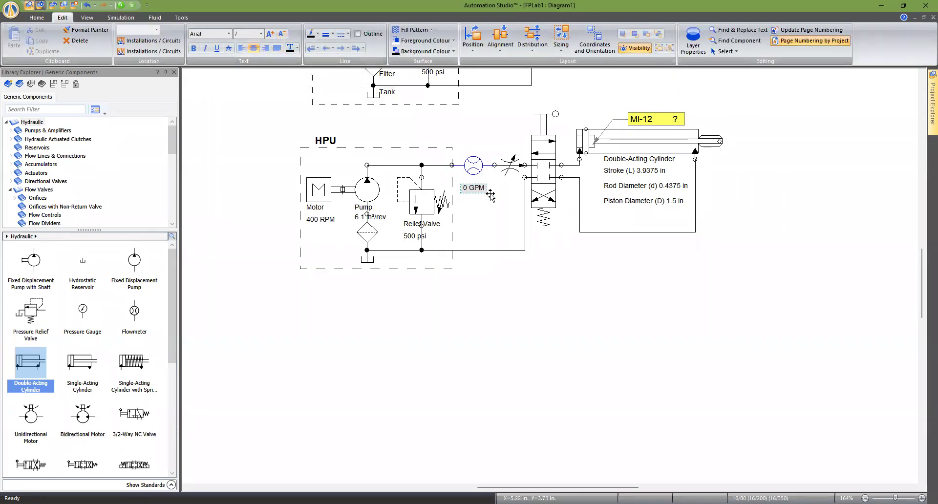
left_click_drag(479, 191, 477, 184)
left_click(491, 219)
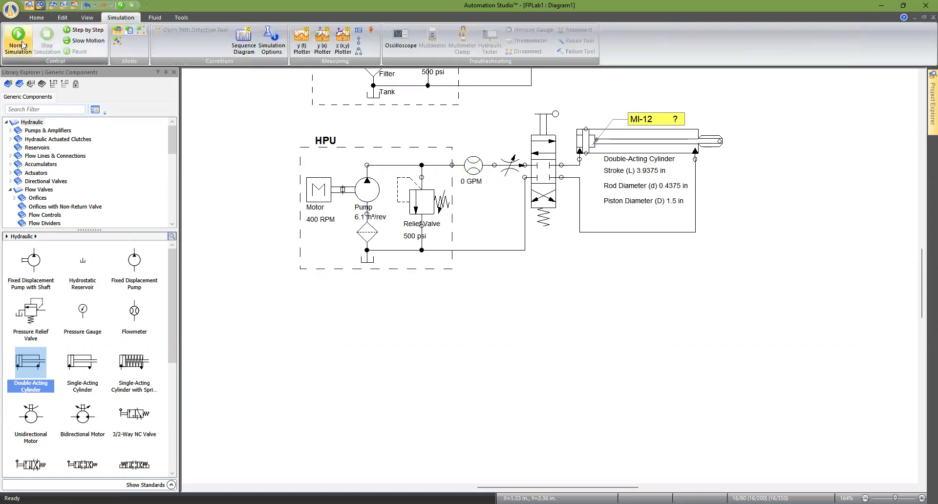
Run the normal-speed simulation and cycle the cylinder to compare the flowmeter reading with the flow control valve's setting.
left_click(19, 41)
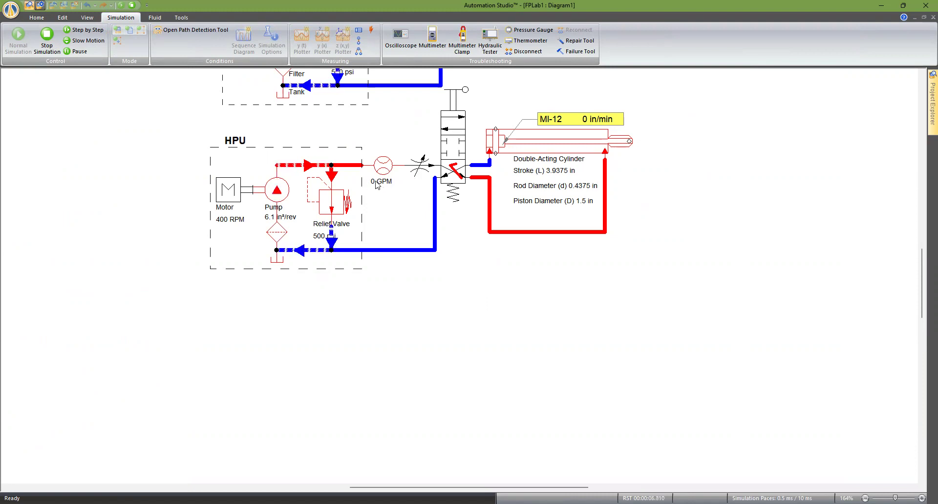
left_click(454, 124)
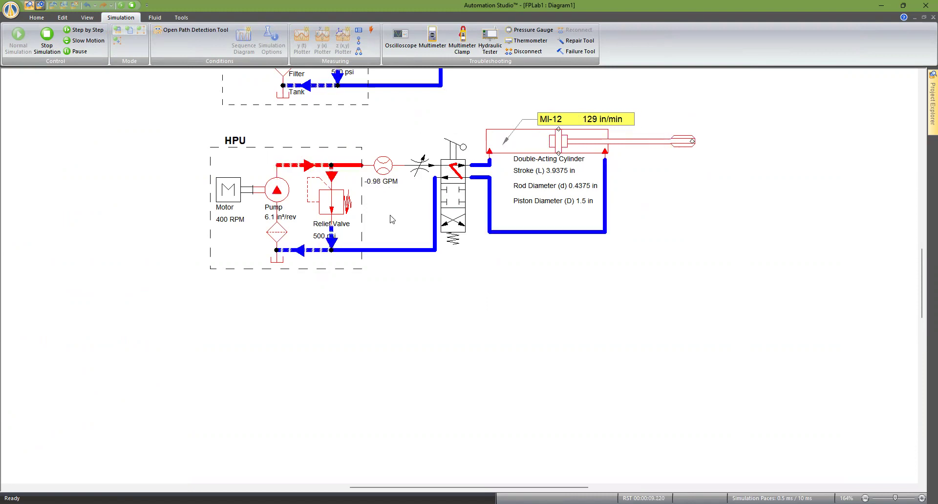
left_click(422, 168)
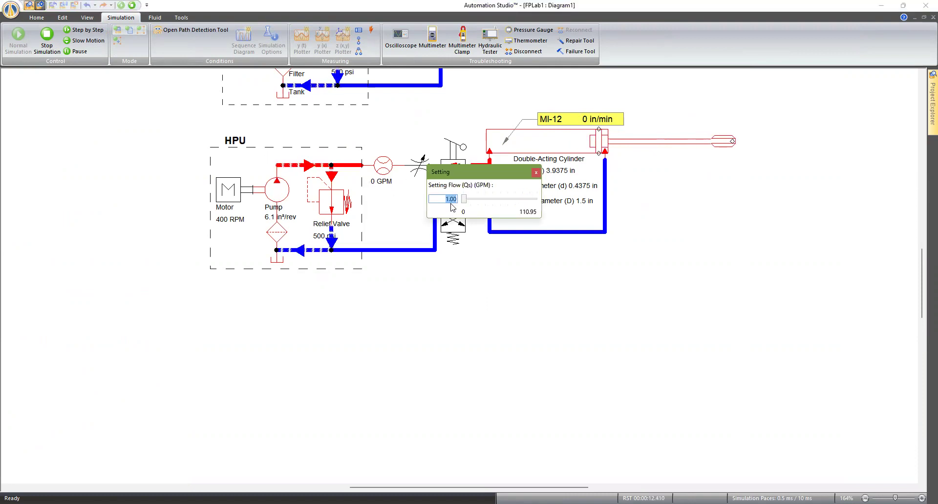
left_click(535, 174)
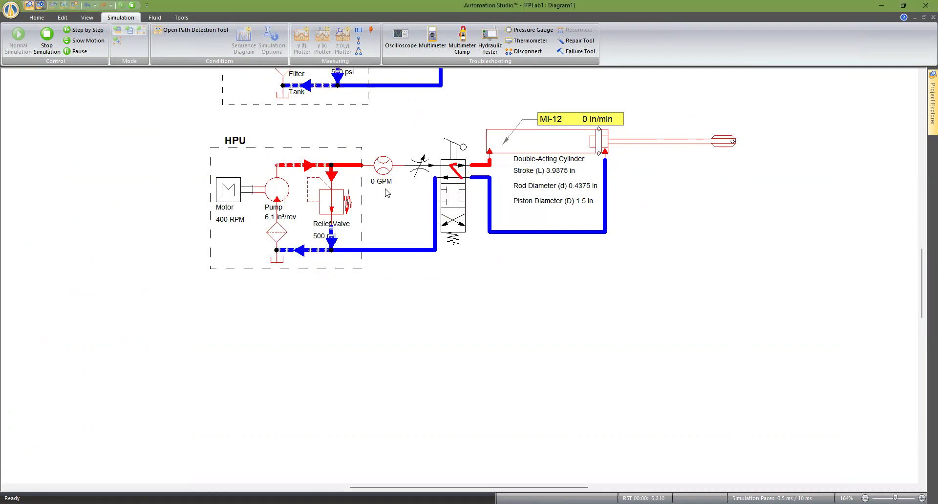
left_click(452, 223)
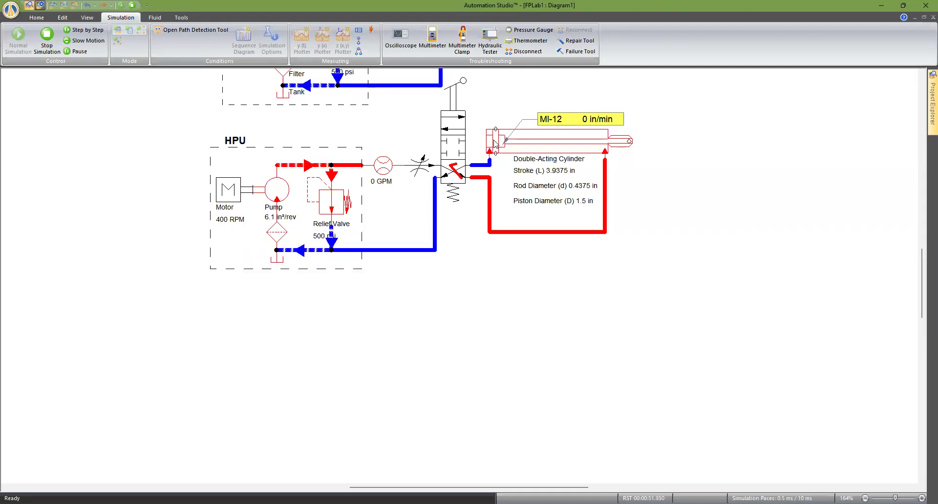
left_click(454, 127)
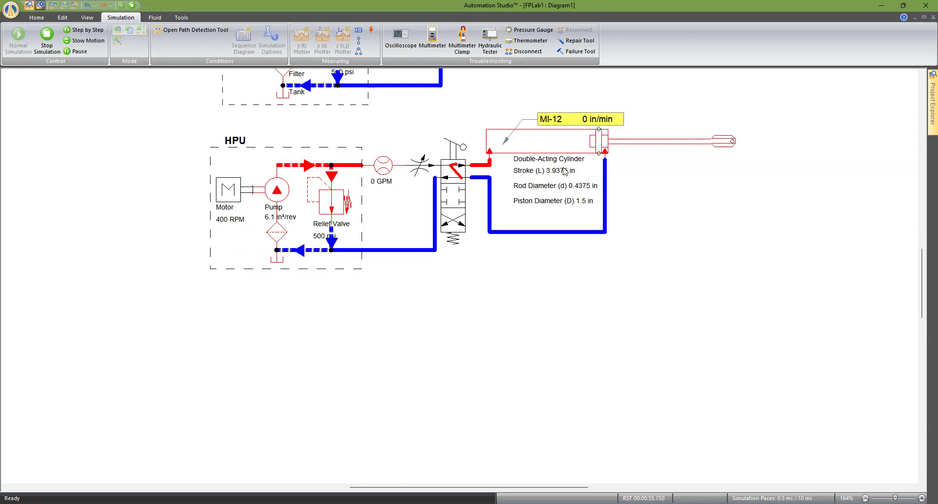
Set the flow control valve's flow to 2 GPM in the running simulation.
left_click(420, 167)
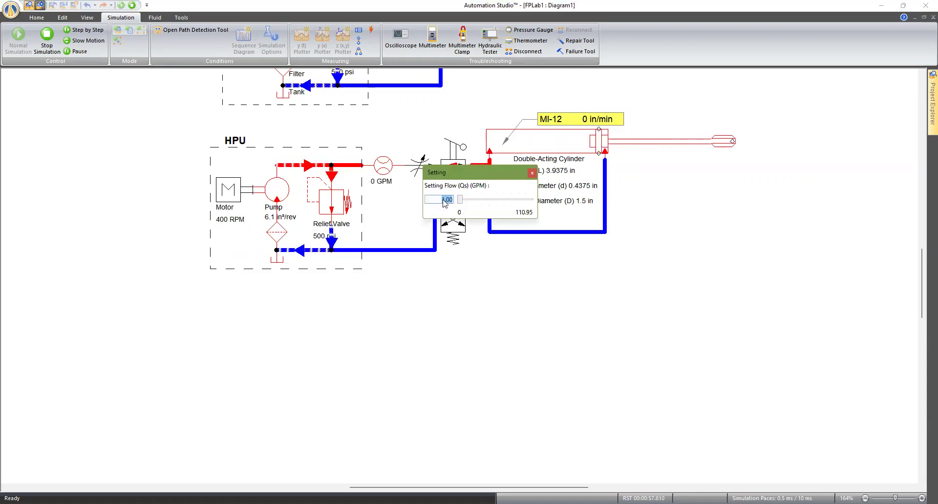
type("2")
key("Return")
left_click(532, 174)
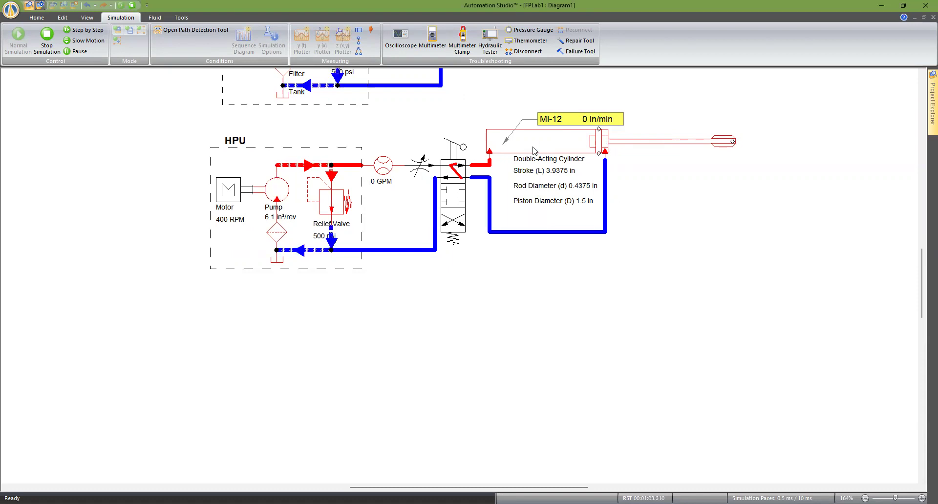
Cycle the cylinder at the 2 GPM setting to observe its speed and flow, and return the directional valve to centre.
left_click(454, 223)
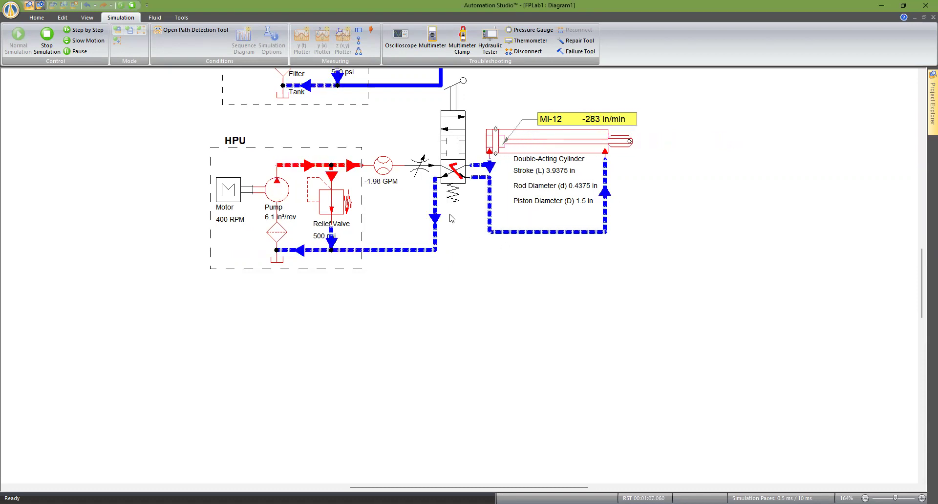
left_click(455, 128)
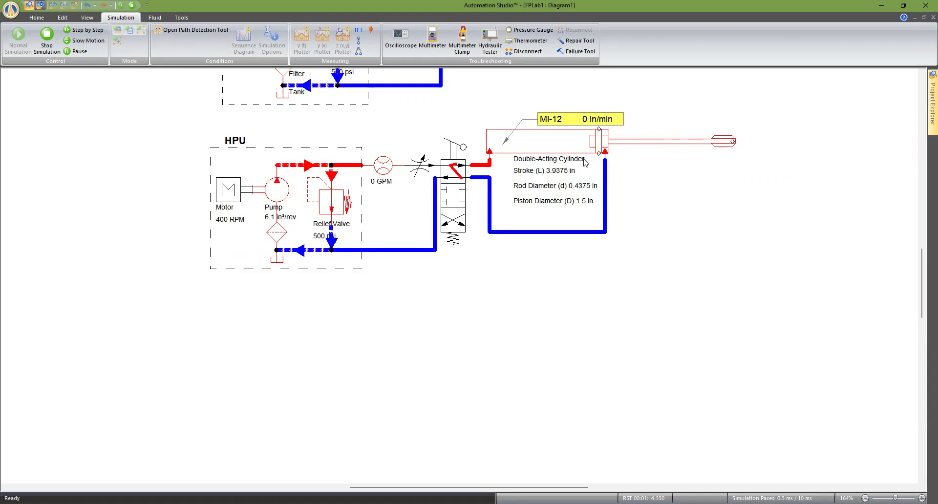
left_click(454, 223)
left_click(463, 181)
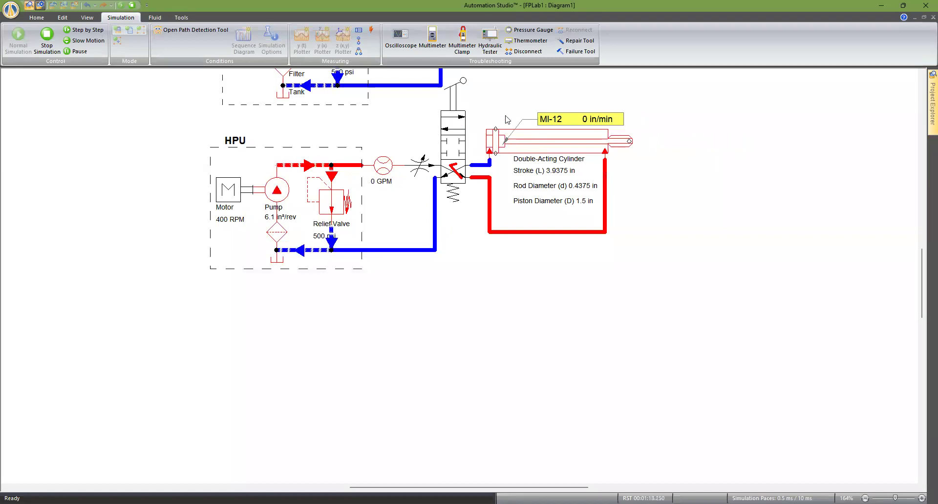
left_click(454, 227)
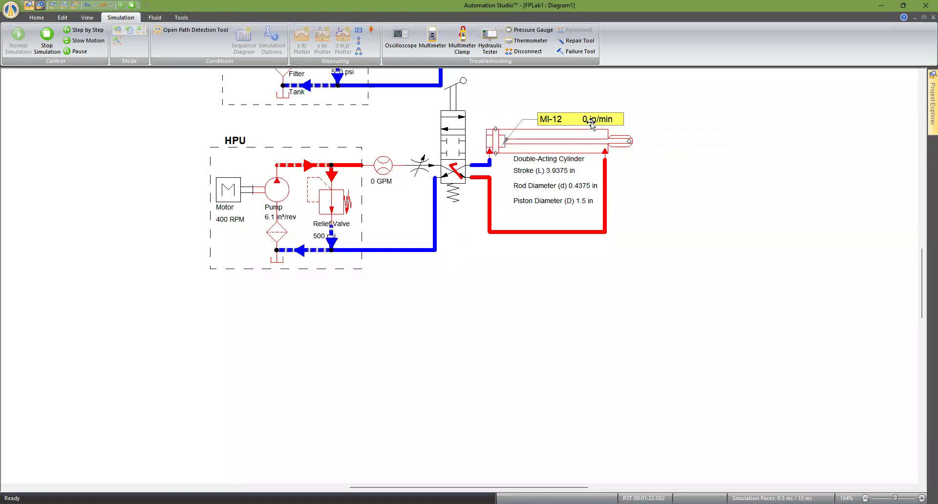
left_click(454, 149)
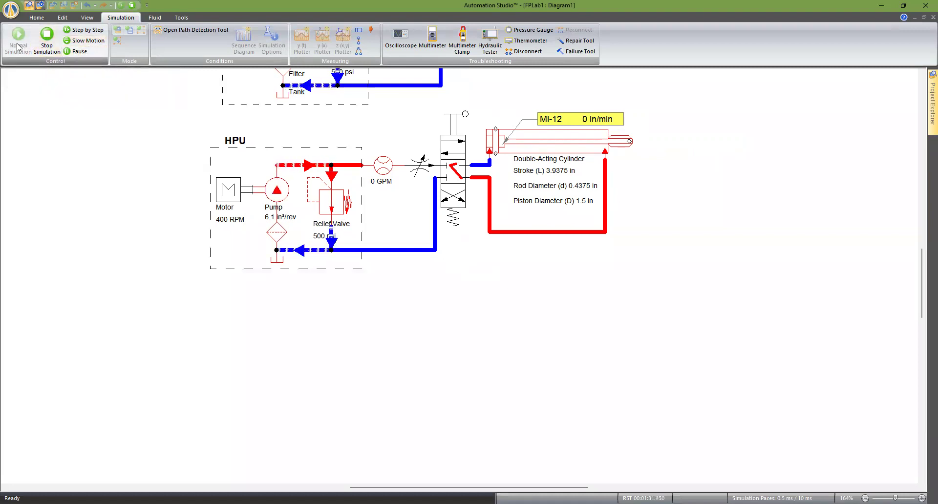
Switch the simulation to slow motion and cycle the cylinder to observe its speed and flow, ending with the directional valve centred.
left_click(83, 40)
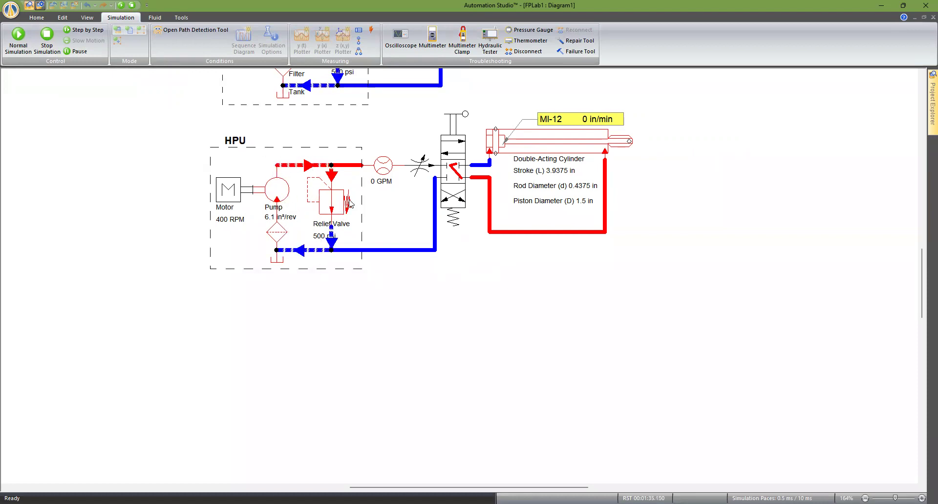
left_click(456, 148)
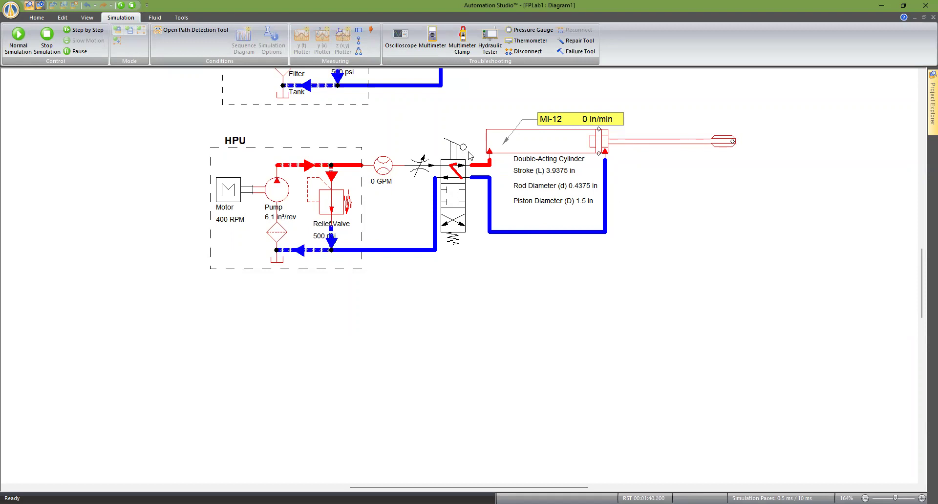
left_click(454, 222)
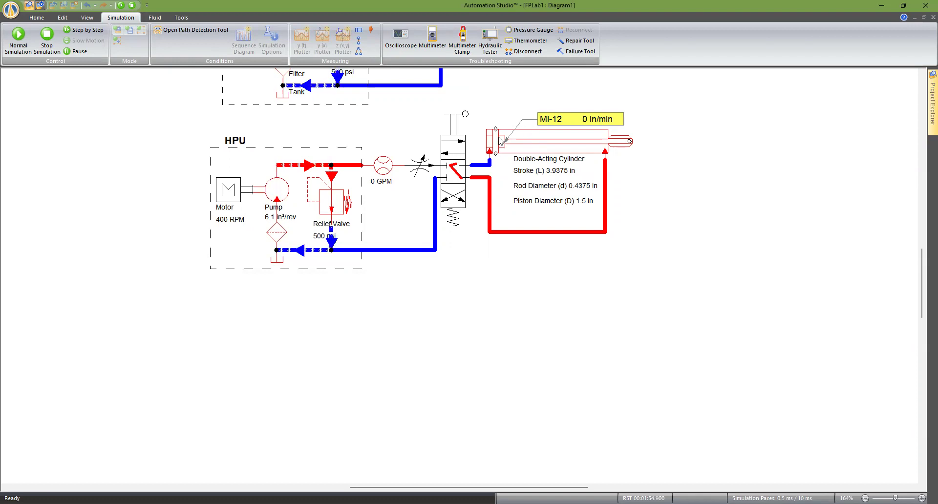
left_click(459, 149)
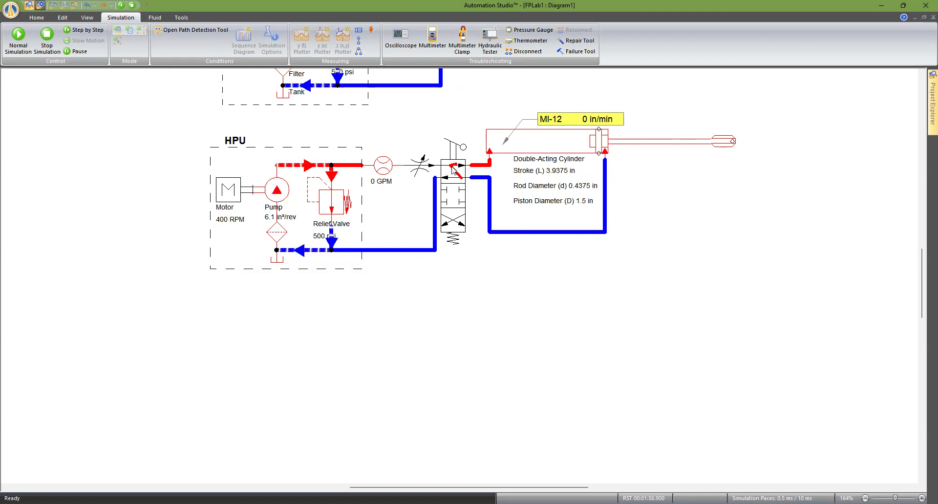
left_click(452, 197)
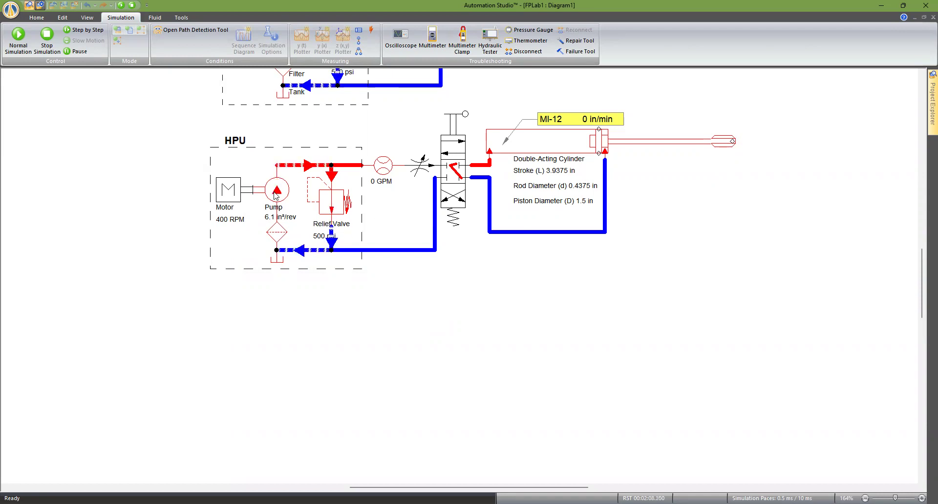
Connect pressure gauges at the pump outlet and between the flowmeter and flow control valve, and restart the simulation at normal speed.
left_click(47, 41)
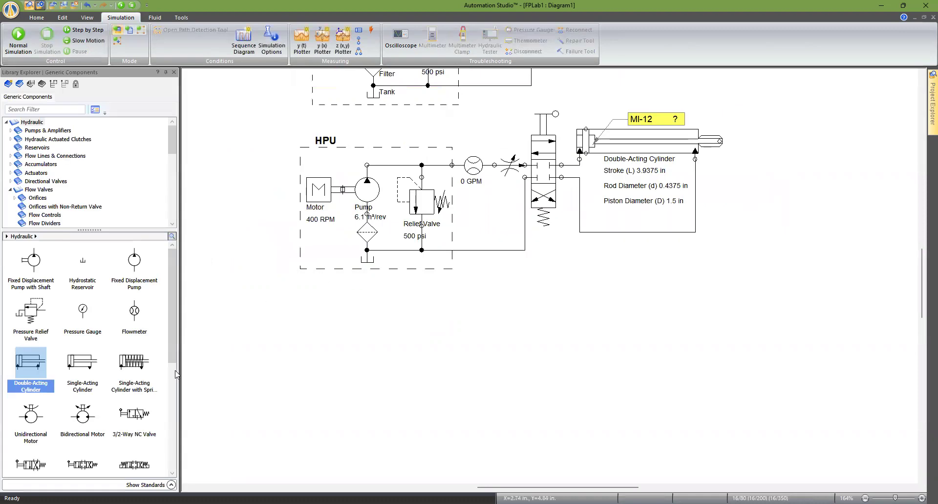
left_click(83, 312)
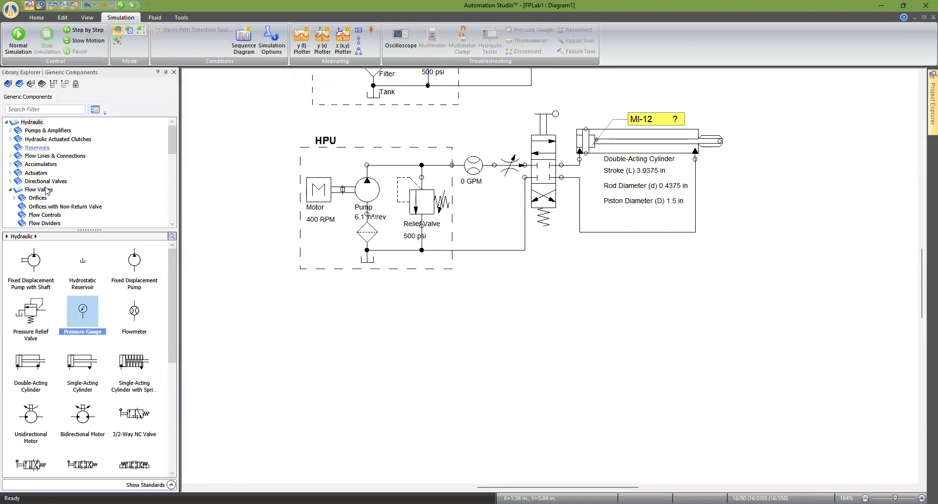
left_click_drag(81, 319, 370, 128)
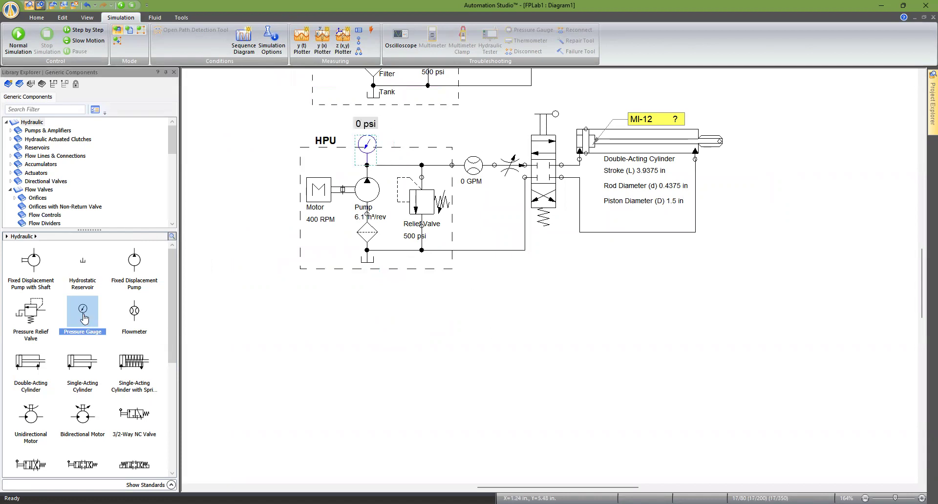
mouse_move(83, 316)
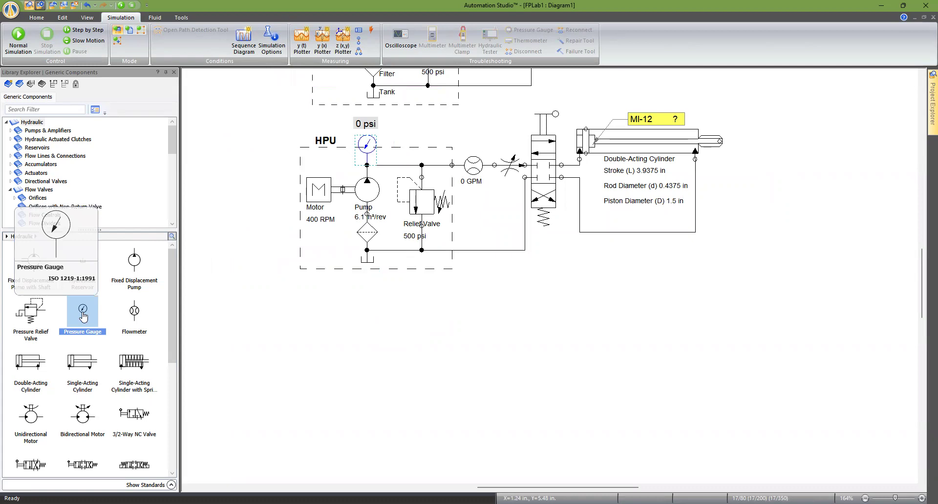
left_click_drag(83, 315, 497, 132)
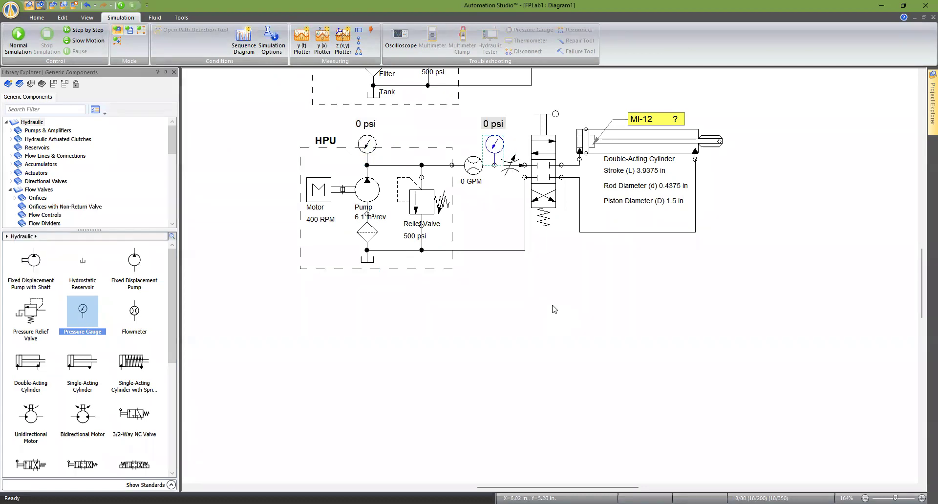
left_click(24, 45)
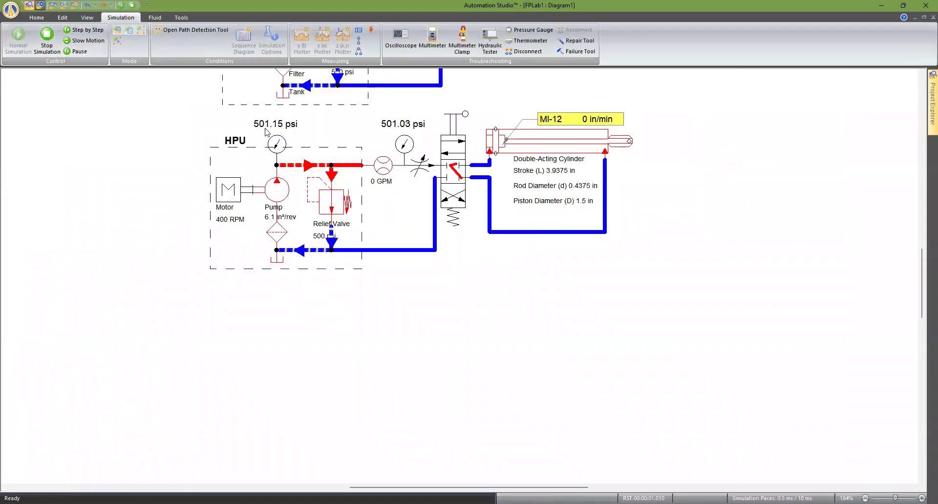
Inspect the relief valve's cracking pressure setting in the running simulation and close it.
left_click(345, 208)
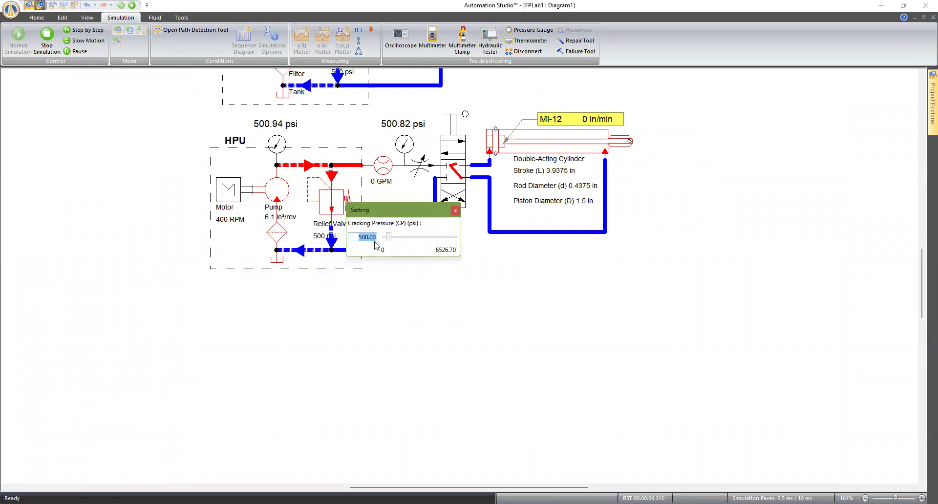
left_click(455, 210)
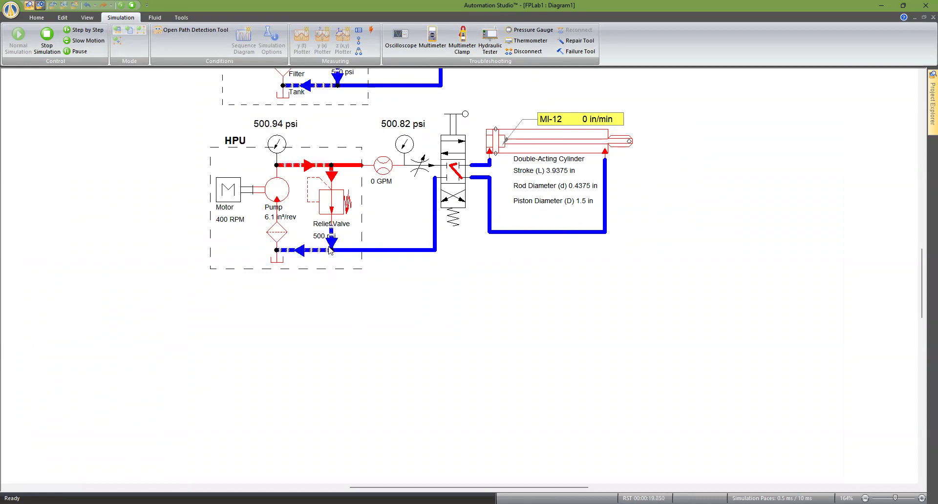
Stop the simulation, connect pressure gauges to the tank return line and the cylinder's rod-side line, and restart at normal speed.
left_click(49, 44)
left_click_drag(87, 317, 499, 224)
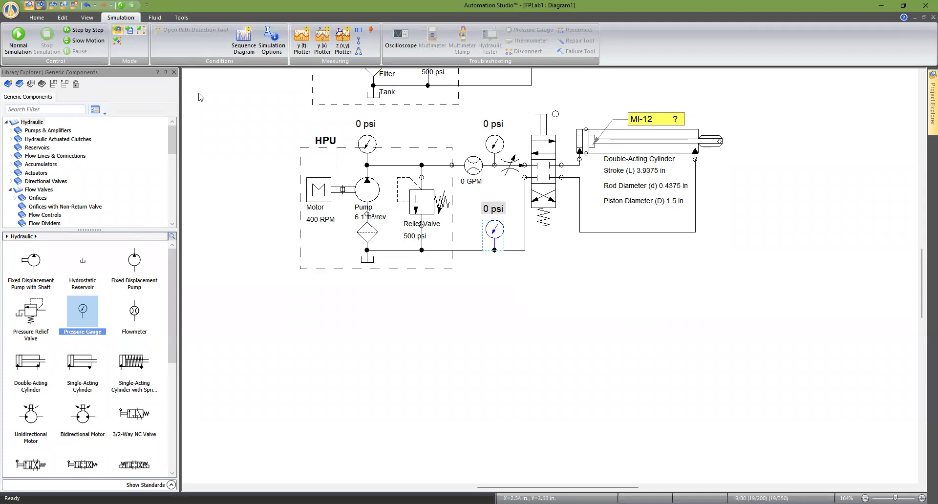
left_click_drag(80, 318, 598, 199)
left_click(30, 39)
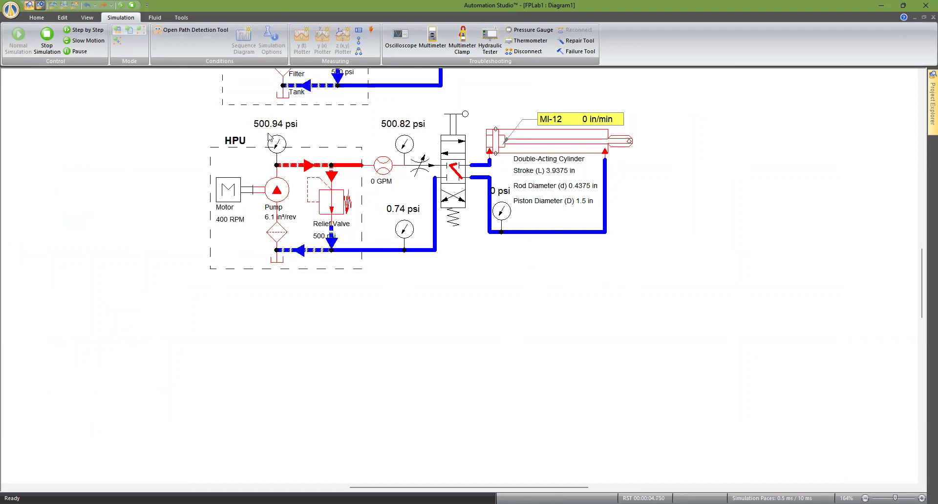
Check the relief valve's cracking pressure, and shift the directional valve to retract and back to centre to read the gauges.
left_click(347, 203)
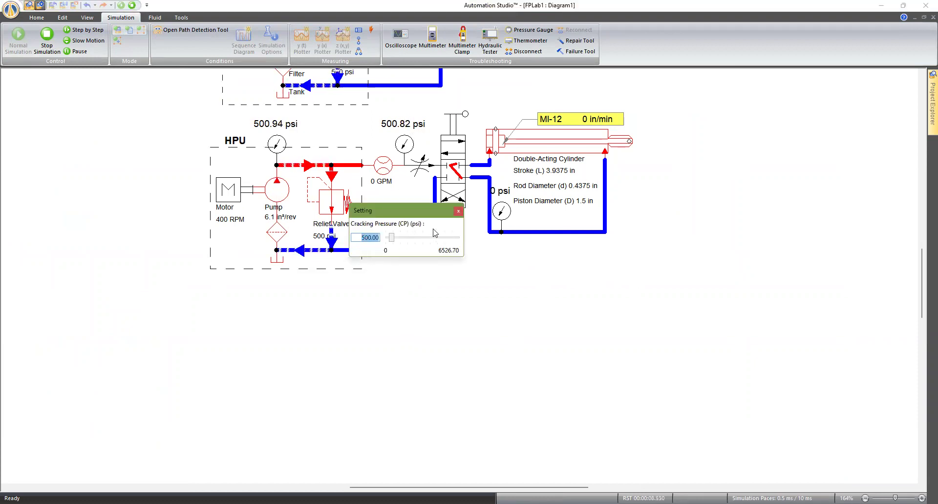
left_click(458, 211)
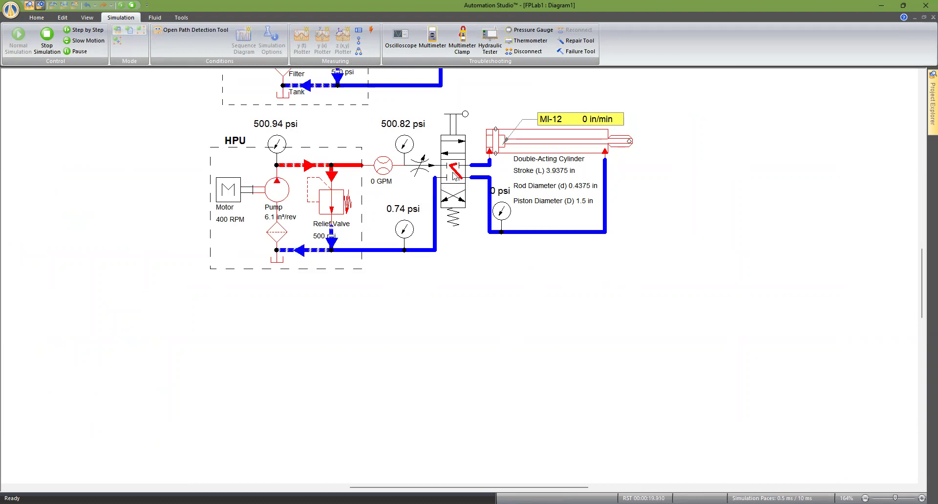
left_click(454, 197)
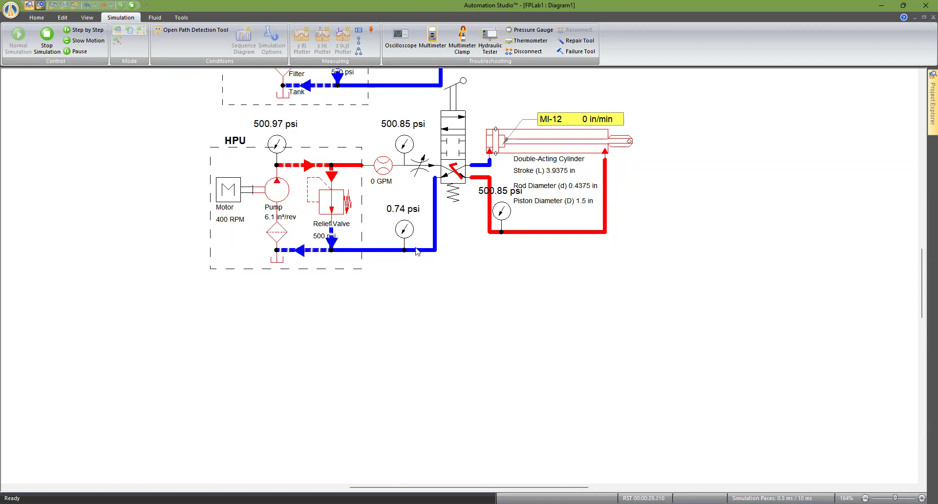
left_click(454, 146)
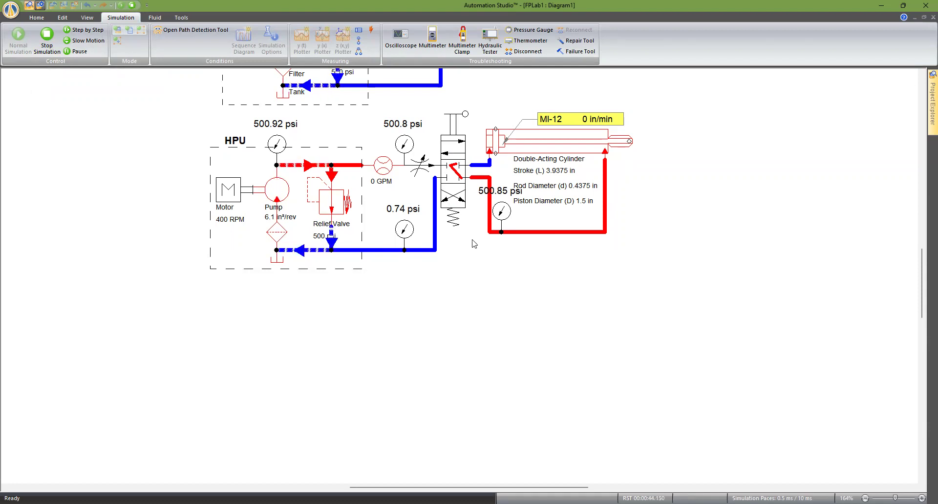
Review the flow control valve's flow, pump displacement, motor speed and relief valve cracking pressure settings in the lower circuit.
left_click_drag(351, 108, 385, 125)
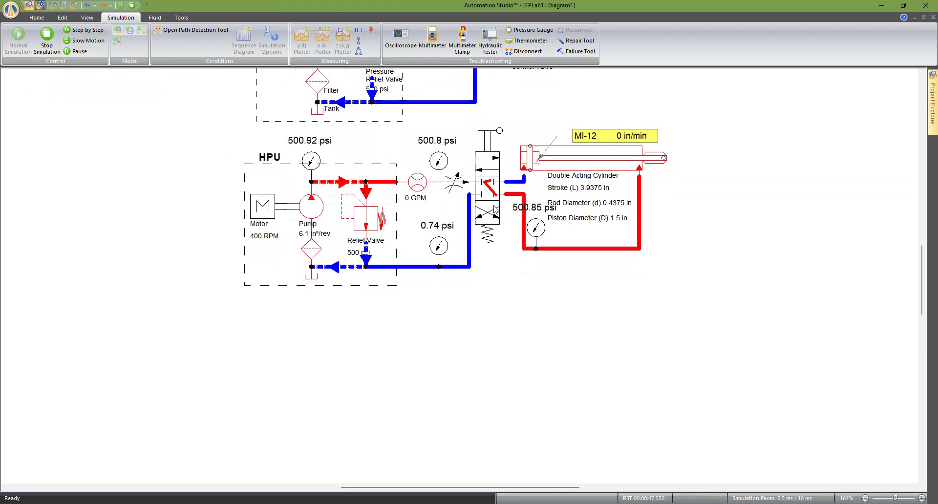
left_click(456, 181)
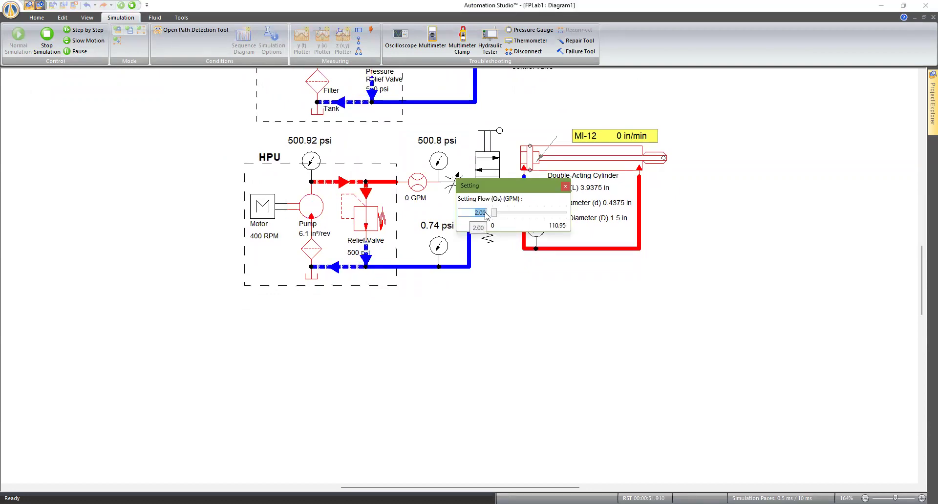
left_click(565, 187)
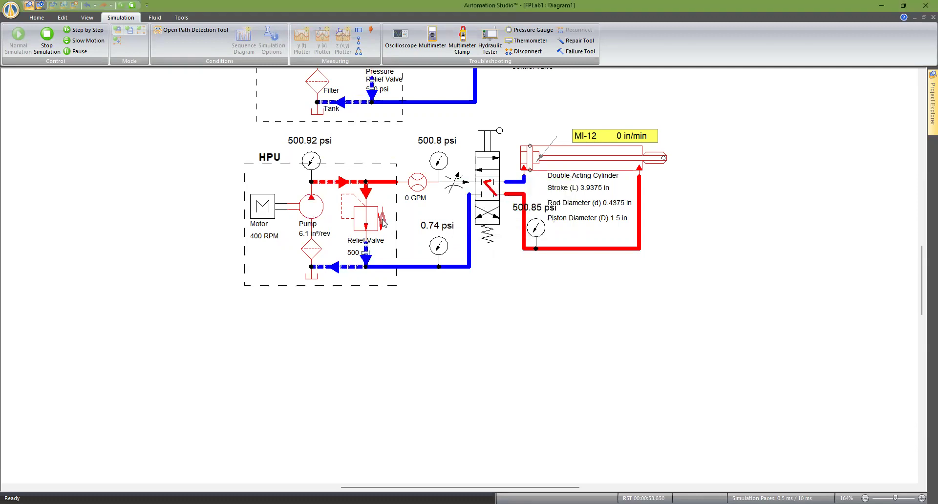
left_click(316, 212)
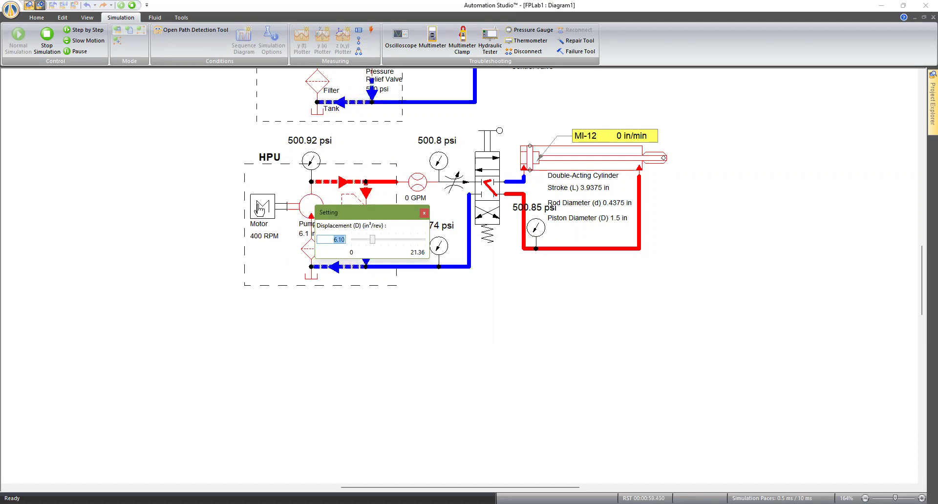
left_click(261, 209)
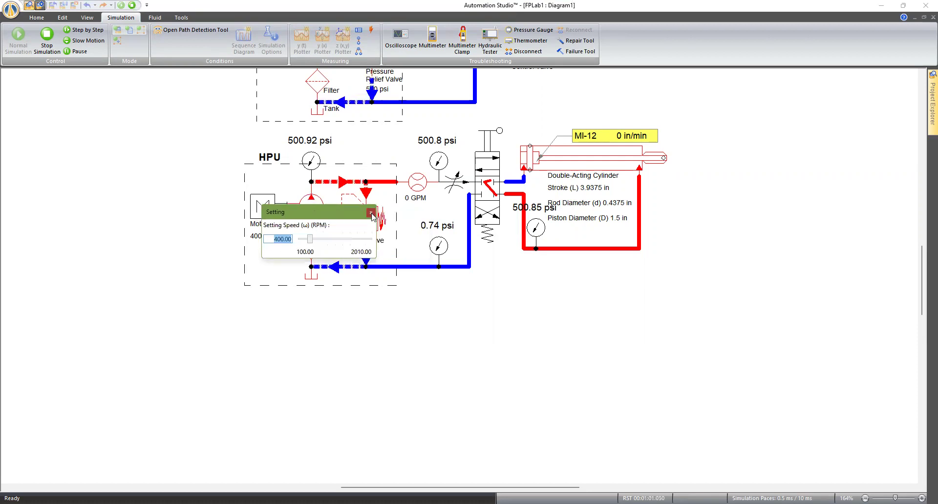
left_click(370, 213)
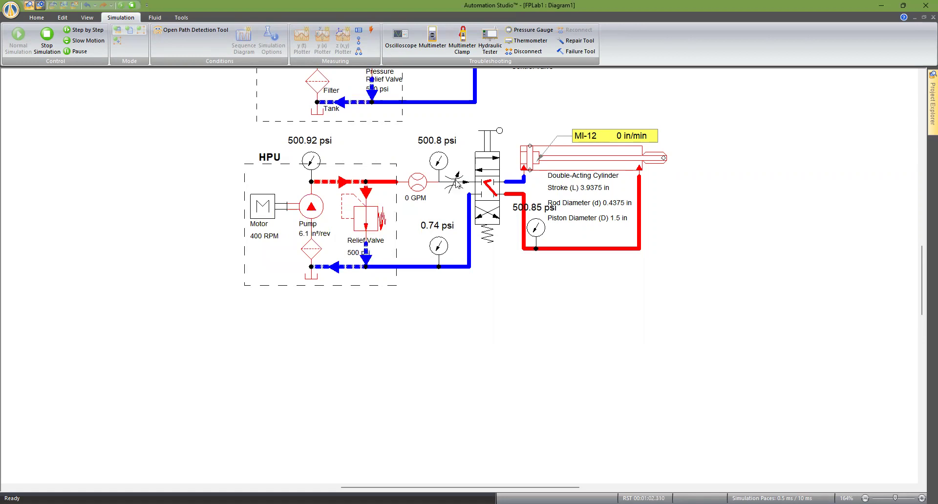
left_click(457, 183)
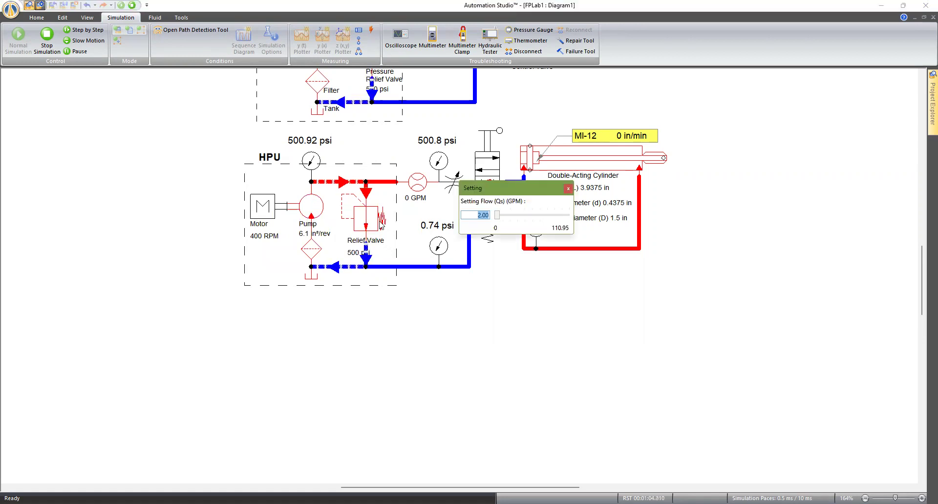
left_click(495, 241)
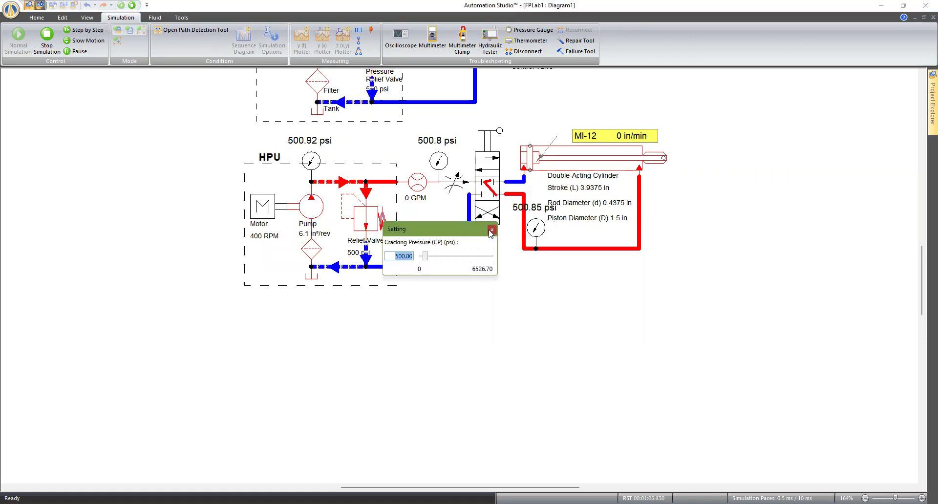
left_click(491, 230)
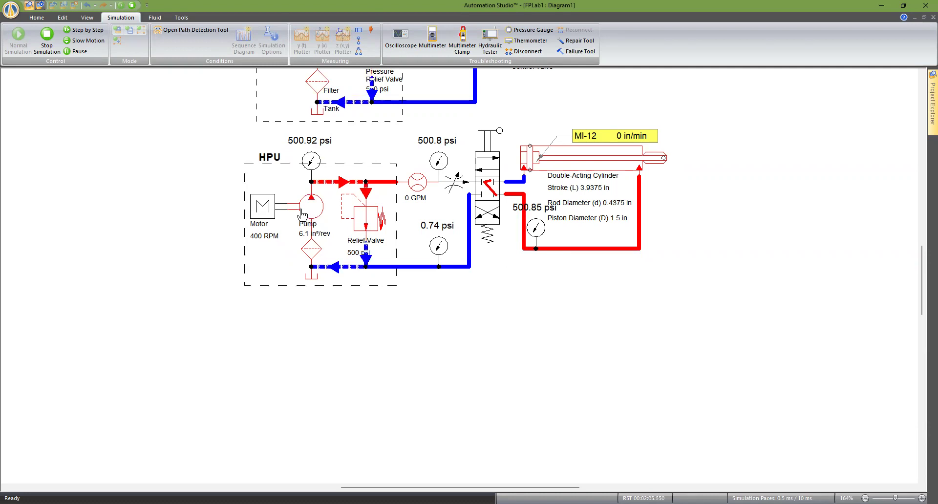
left_click(455, 184)
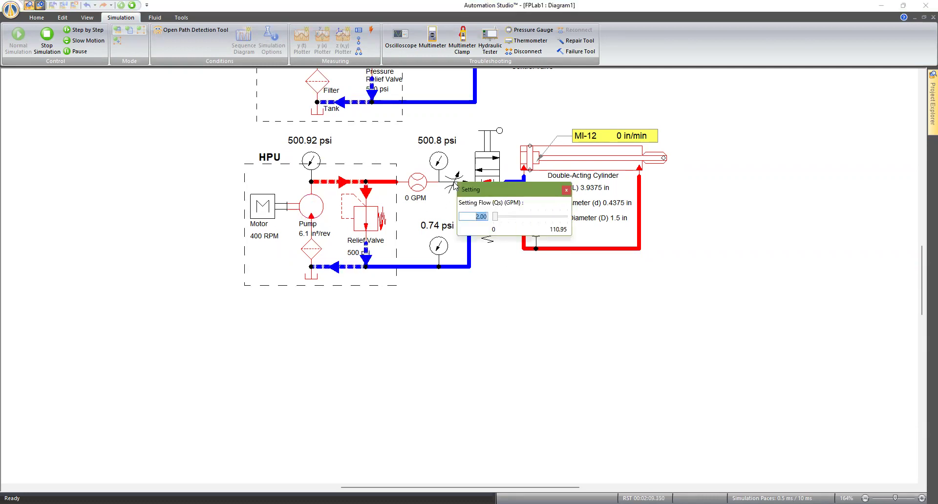
left_click(565, 192)
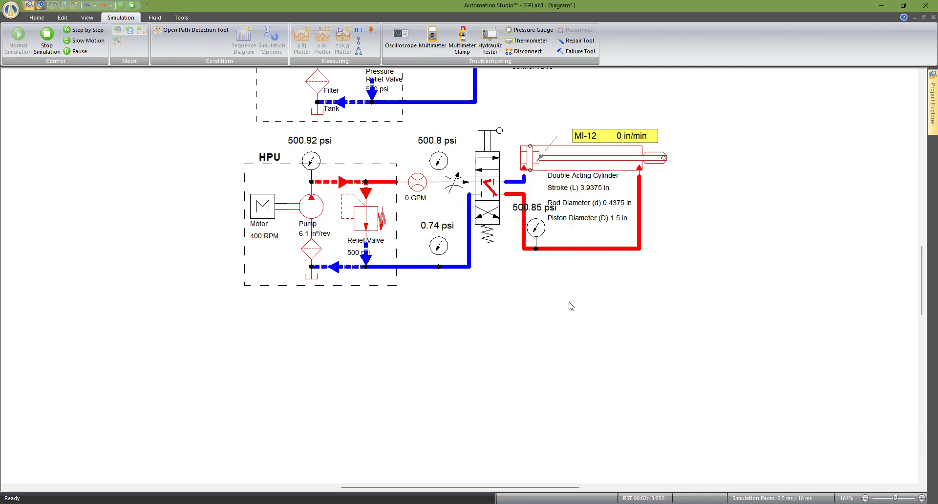
Stop the simulation and bring both hydraulic circuits into view.
scroll(509, 278, "up", 2)
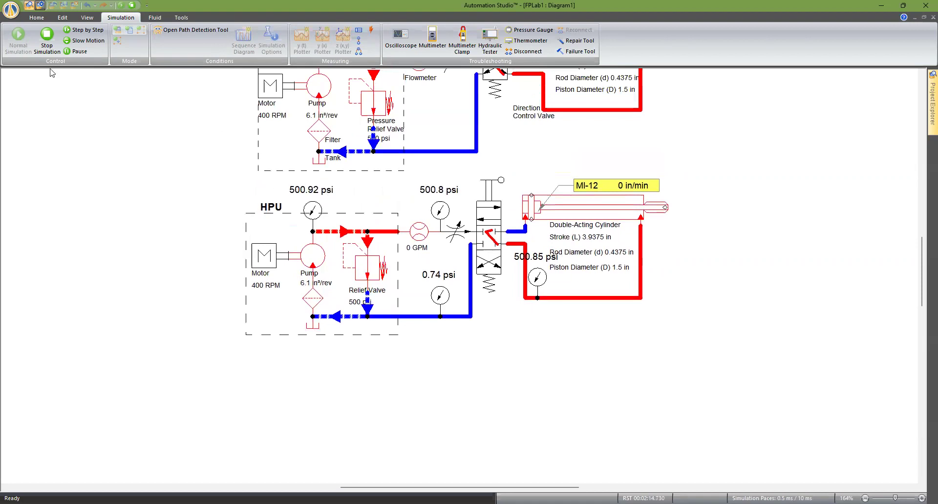
left_click(47, 36)
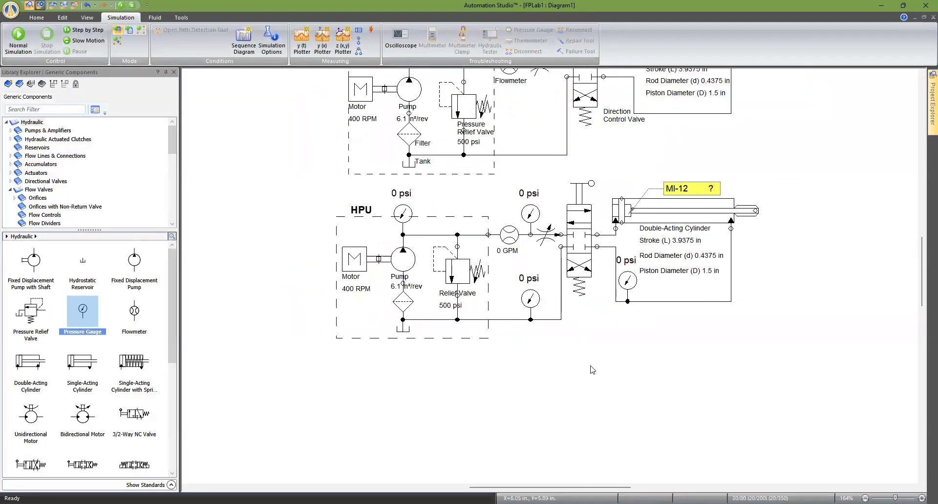
scroll(648, 241, "up", 4)
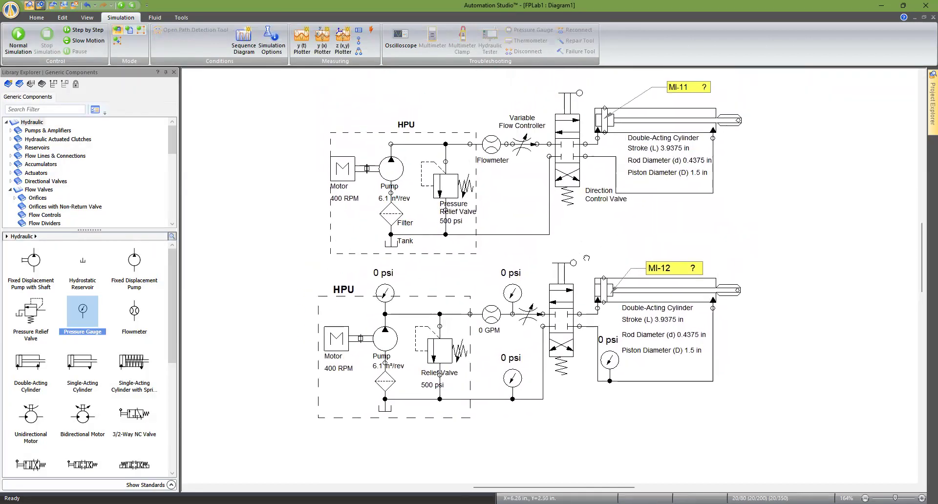